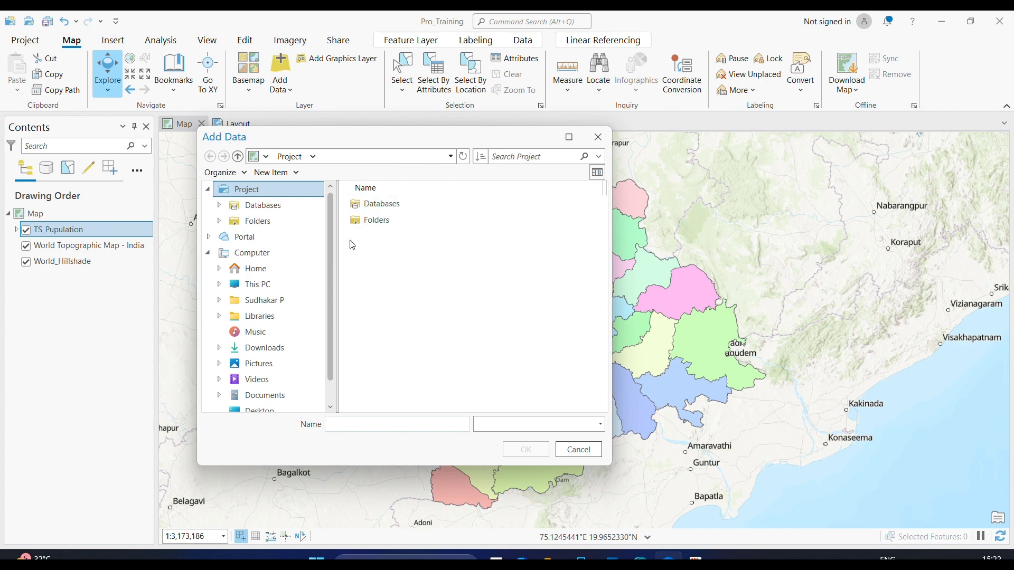
# Add the TS_roads_ExportFeatures feature class from the Pro_Training.gdb project database to the map
pyautogui.click(276, 207)
pyautogui.doubleClick(415, 205)
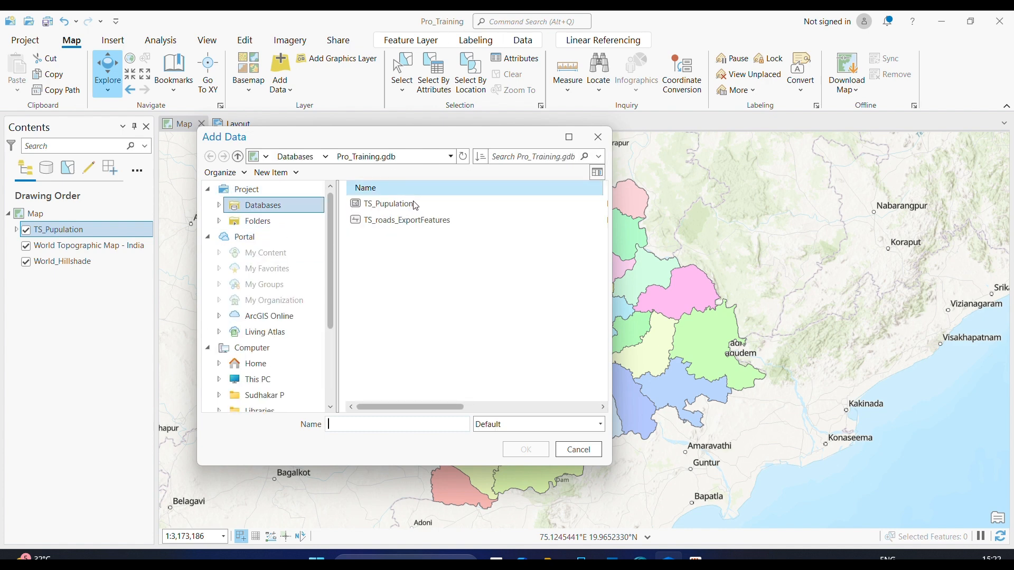
pyautogui.click(406, 220)
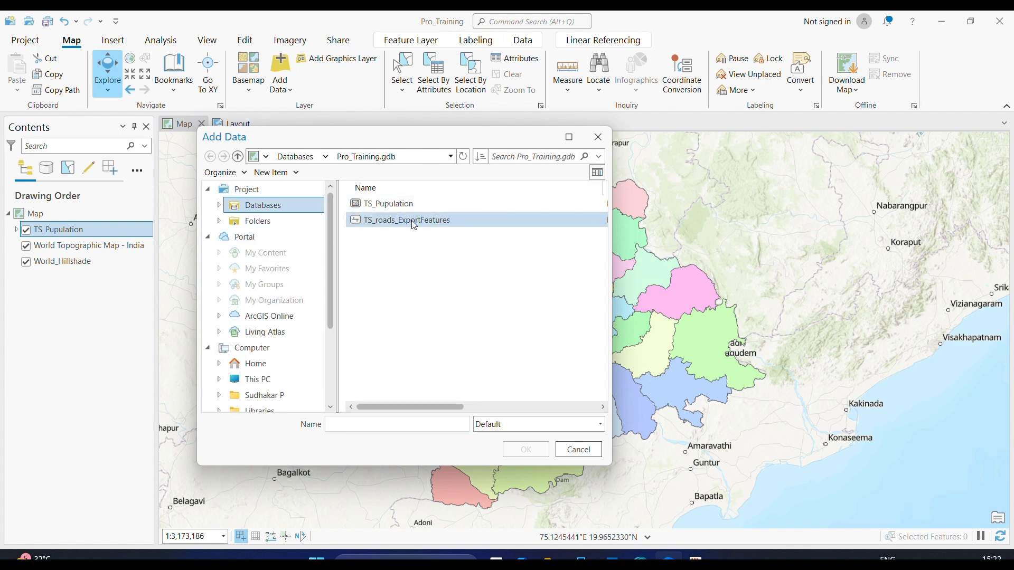
pyautogui.click(533, 452)
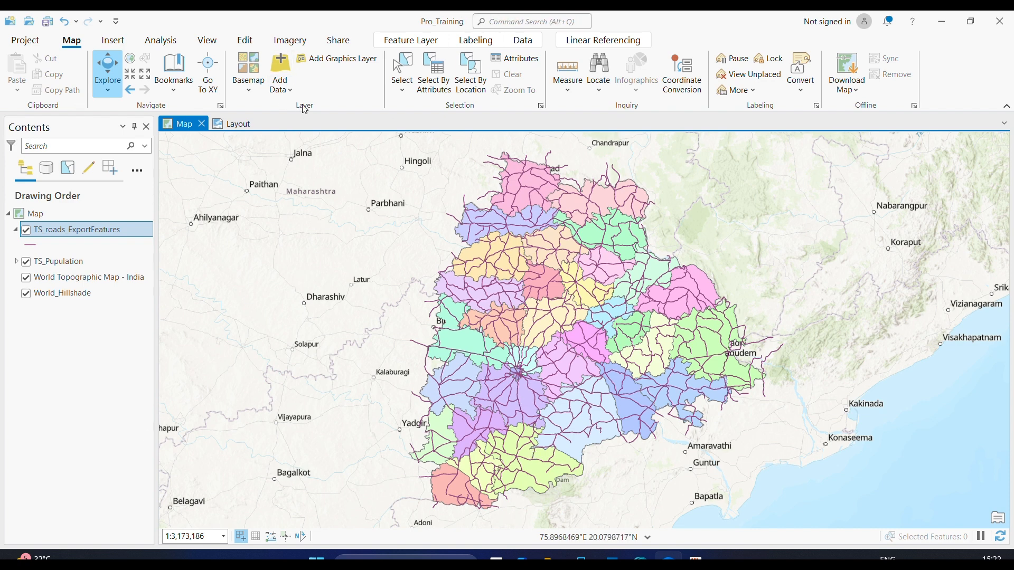
# Symbolize the TS_roads_ExportFeatures layer with Unique Values based on the RTT_DESCRI field
pyautogui.click(397, 41)
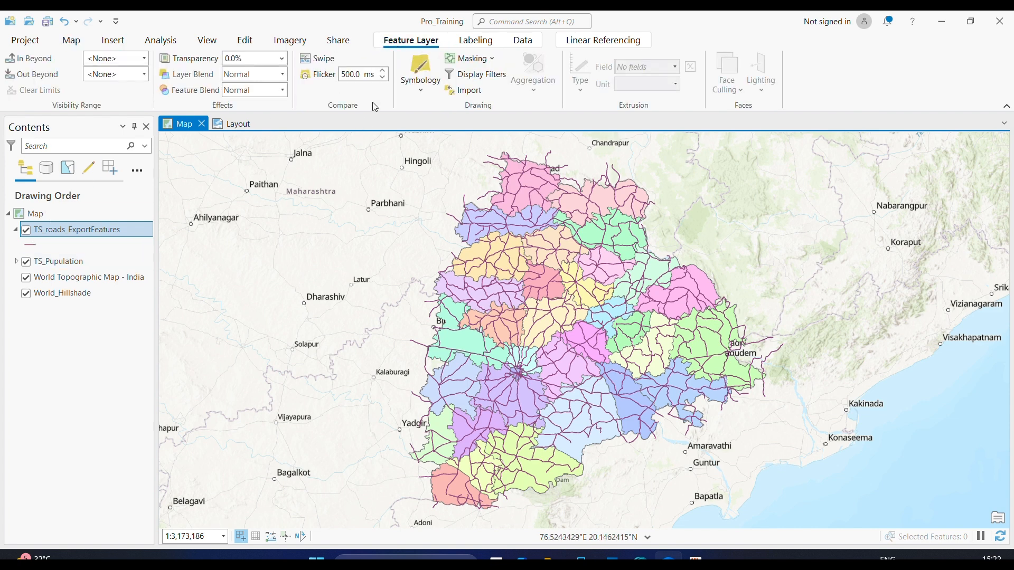
pyautogui.click(419, 72)
pyautogui.click(785, 199)
pyautogui.click(835, 242)
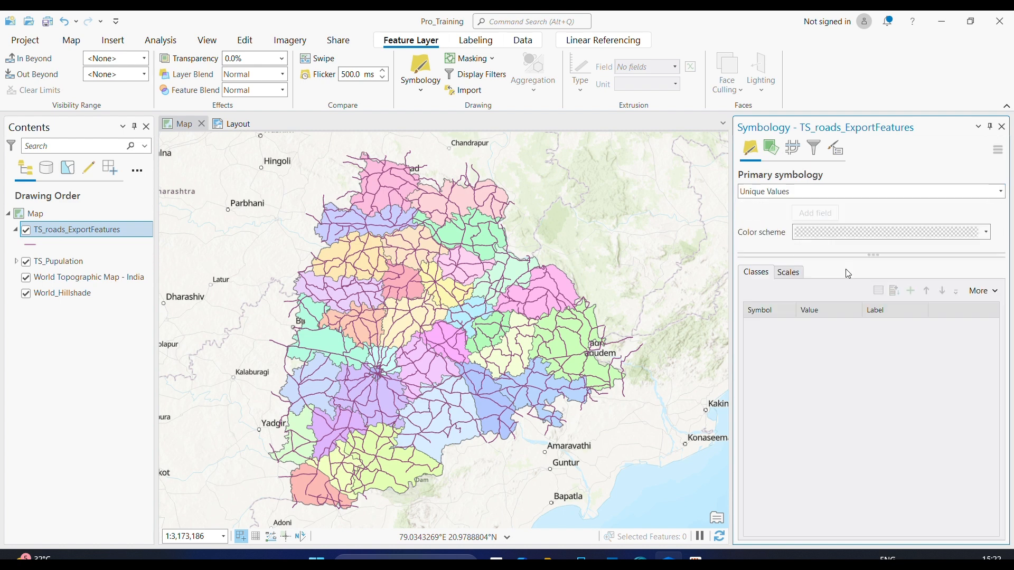
pyautogui.click(831, 214)
pyautogui.click(840, 254)
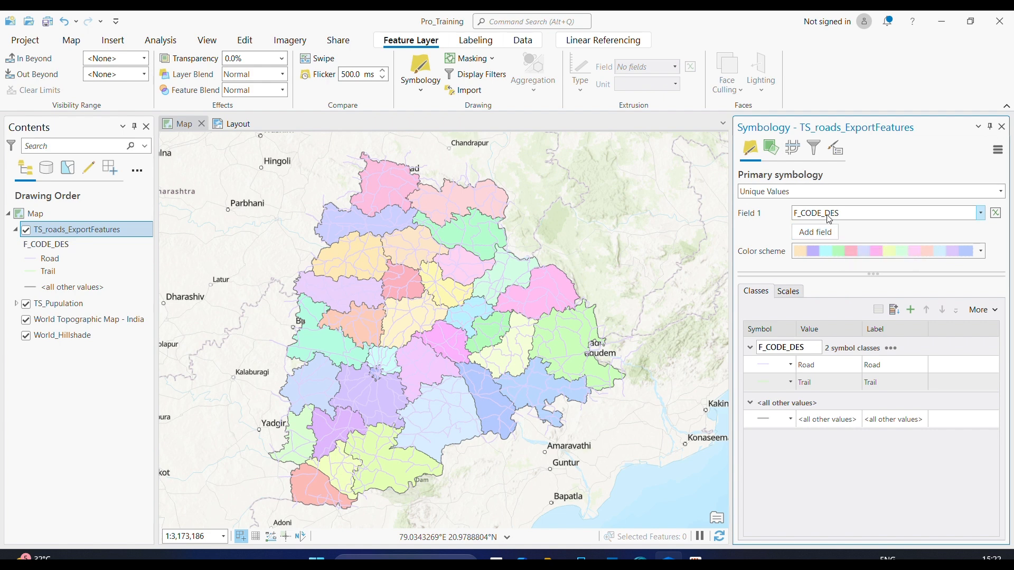
pyautogui.click(831, 214)
pyautogui.click(832, 239)
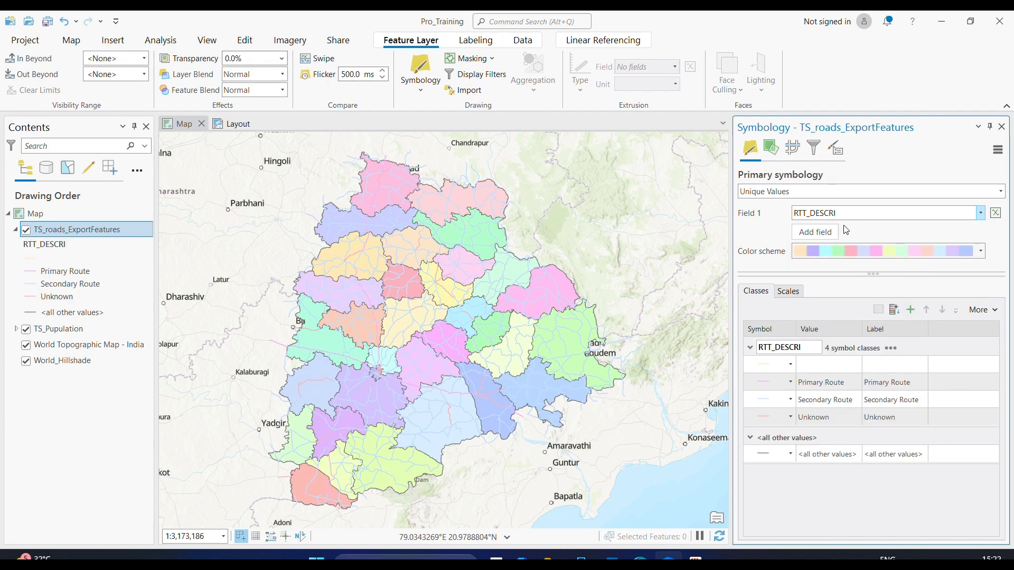
# Select all the RTT_DESCRI road classes and apply the dark multicolor scheme beginning with green, purple and red
pyautogui.click(858, 406)
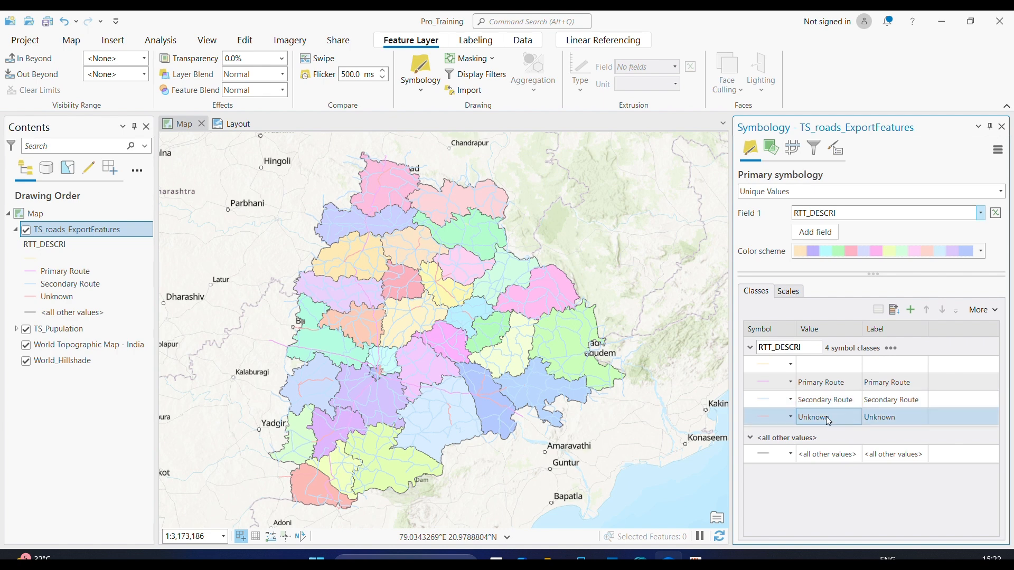
pyautogui.click(795, 404)
pyautogui.click(823, 417)
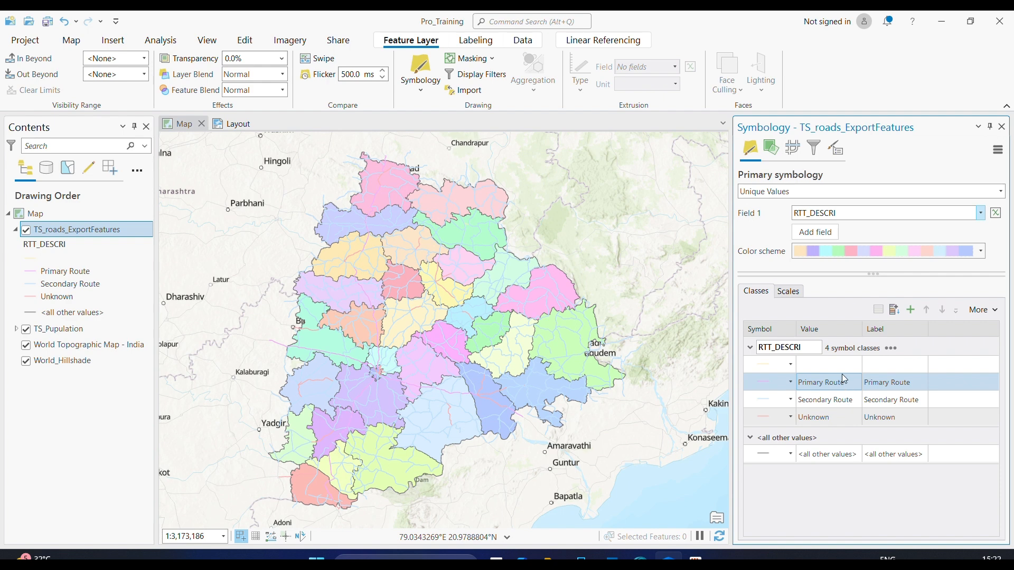
pyautogui.click(828, 365)
pyautogui.keyDown('shift'); pyautogui.click(832, 420); pyautogui.keyUp('shift')
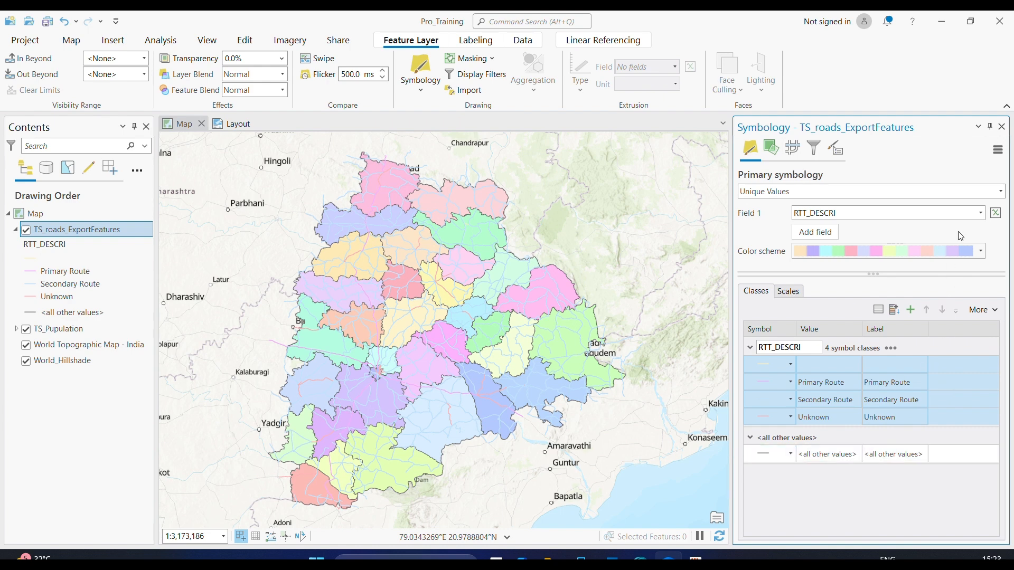
pyautogui.click(936, 256)
pyautogui.click(850, 501)
pyautogui.click(943, 253)
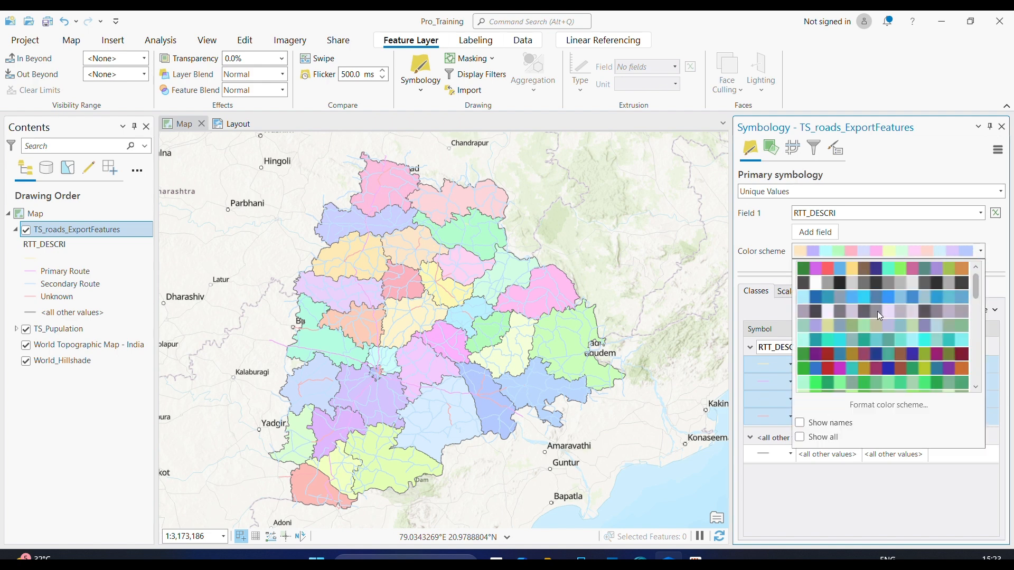
pyautogui.click(883, 353)
pyautogui.click(773, 414)
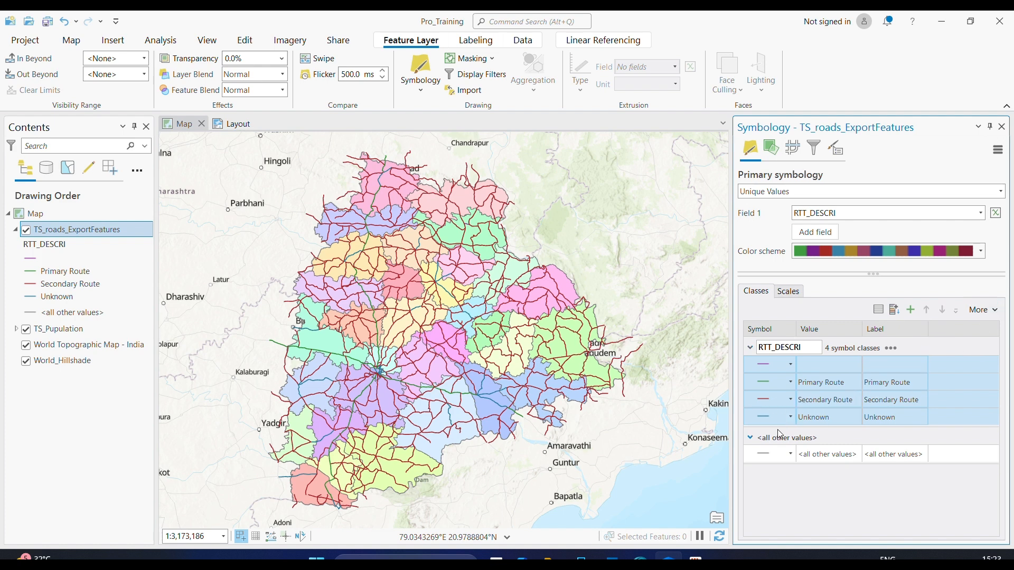
# Format all the road symbols together with a line width of 2 pt and apply the change
pyautogui.click(989, 315)
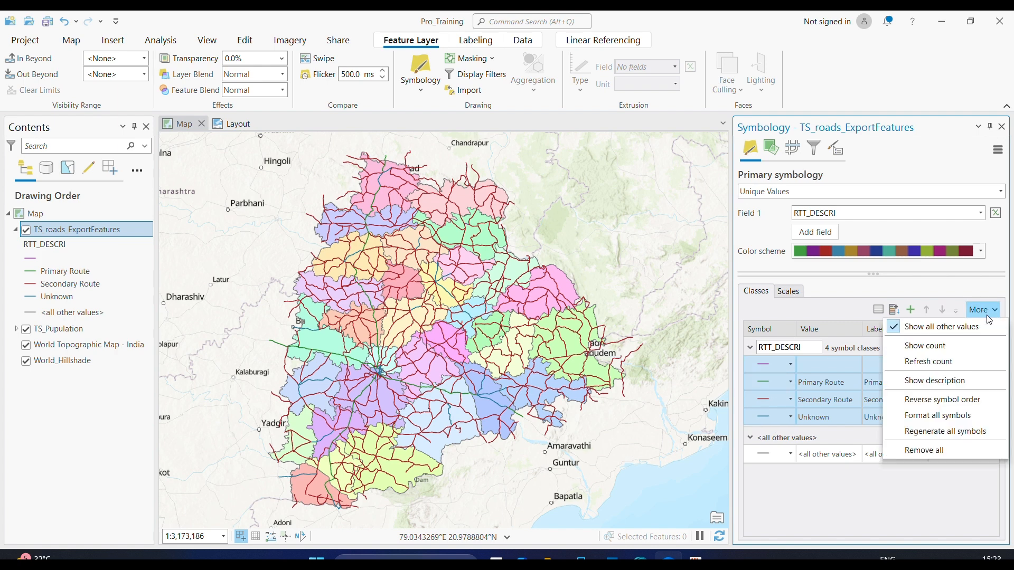
pyautogui.click(957, 416)
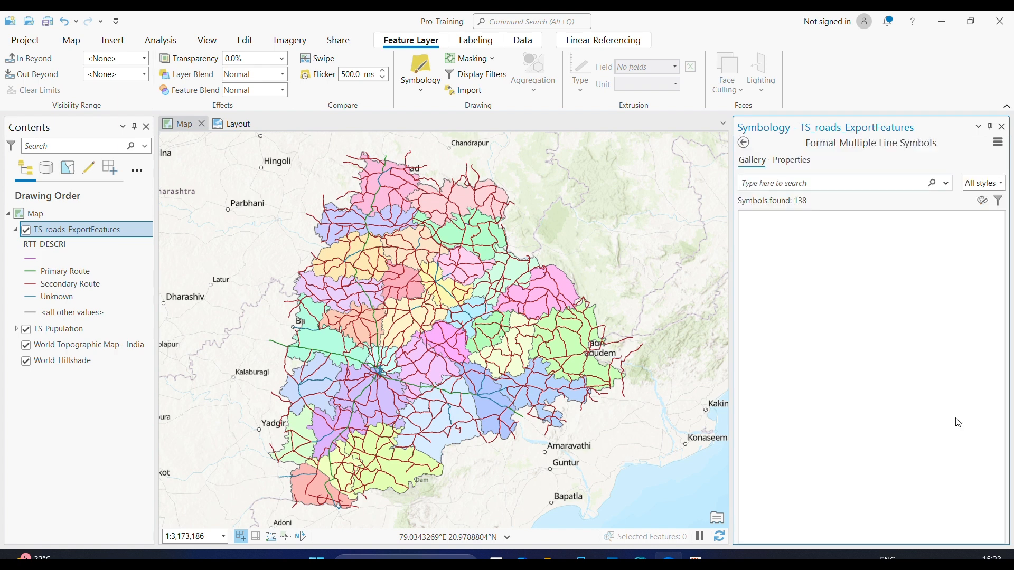
pyautogui.click(791, 160)
pyautogui.click(999, 242)
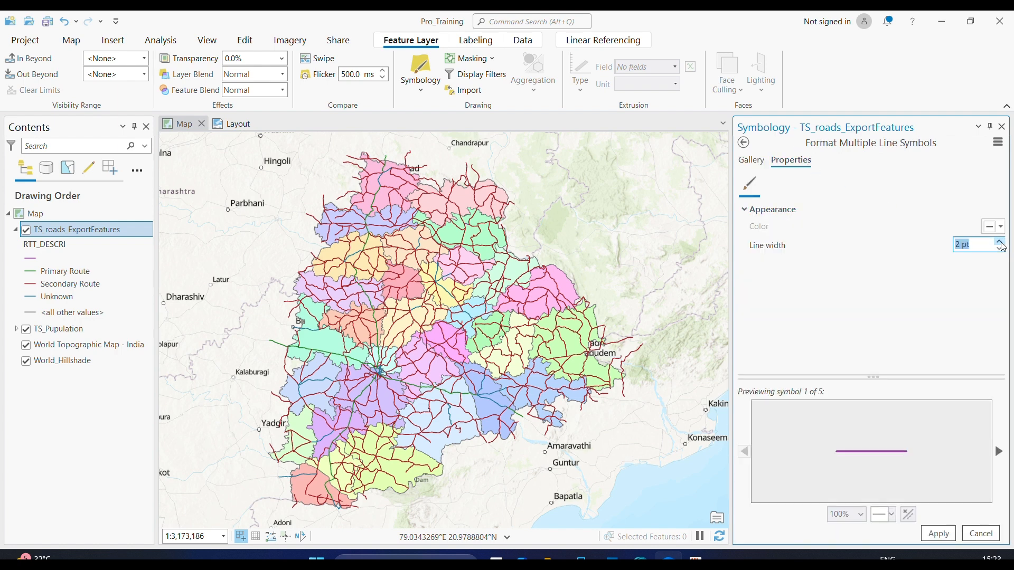
pyautogui.click(938, 534)
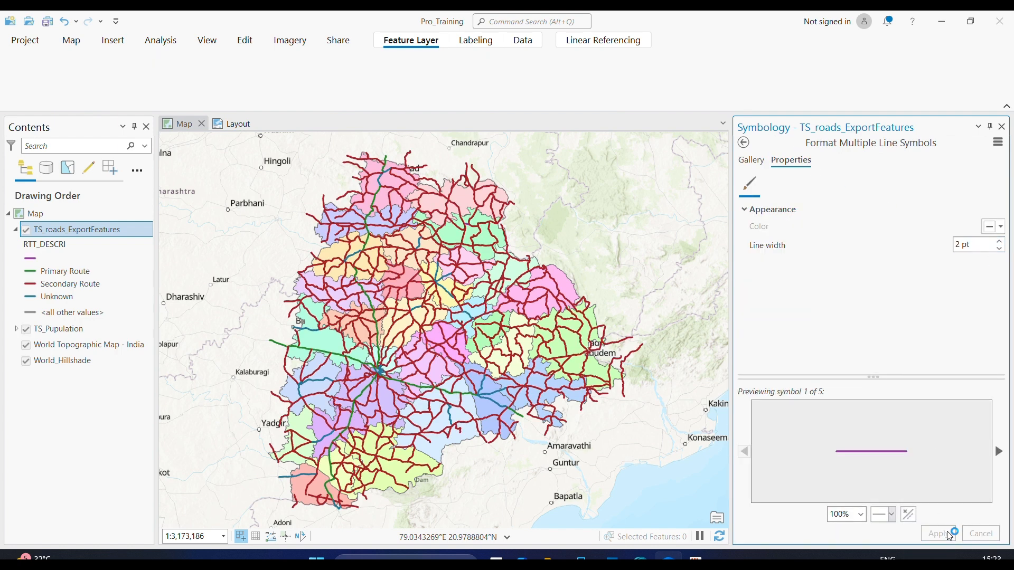
pyautogui.click(744, 143)
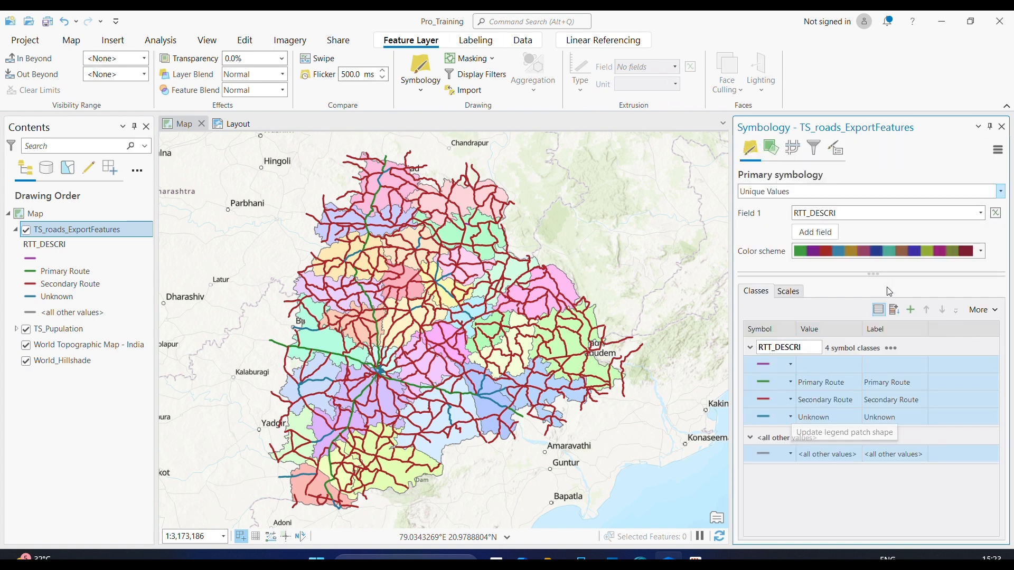
# Apply the vivid color scheme beginning with purple, green and orange to the road classes and close the symbology settings
pyautogui.click(886, 251)
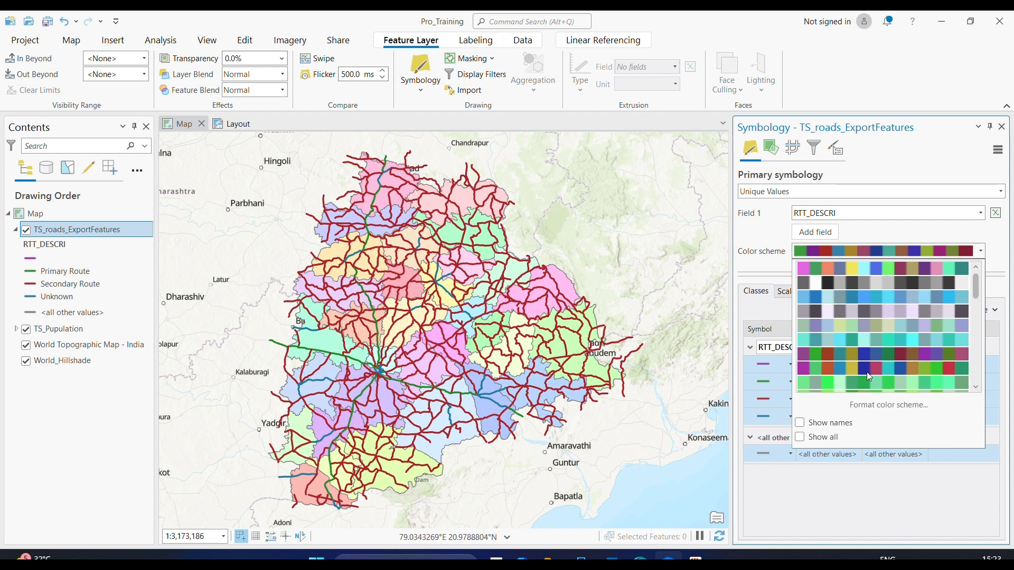
pyautogui.click(867, 372)
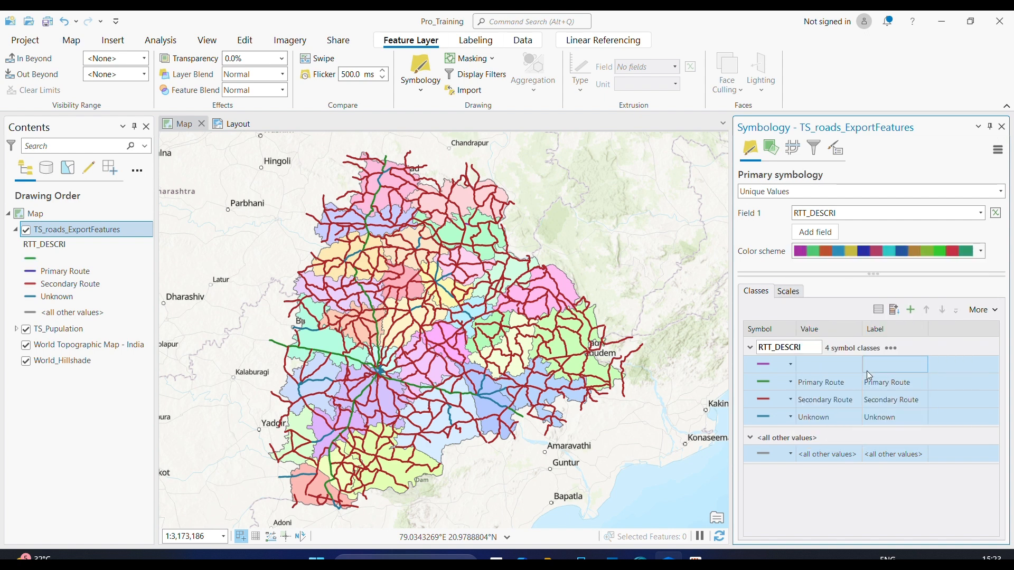
pyautogui.click(790, 365)
pyautogui.click(883, 512)
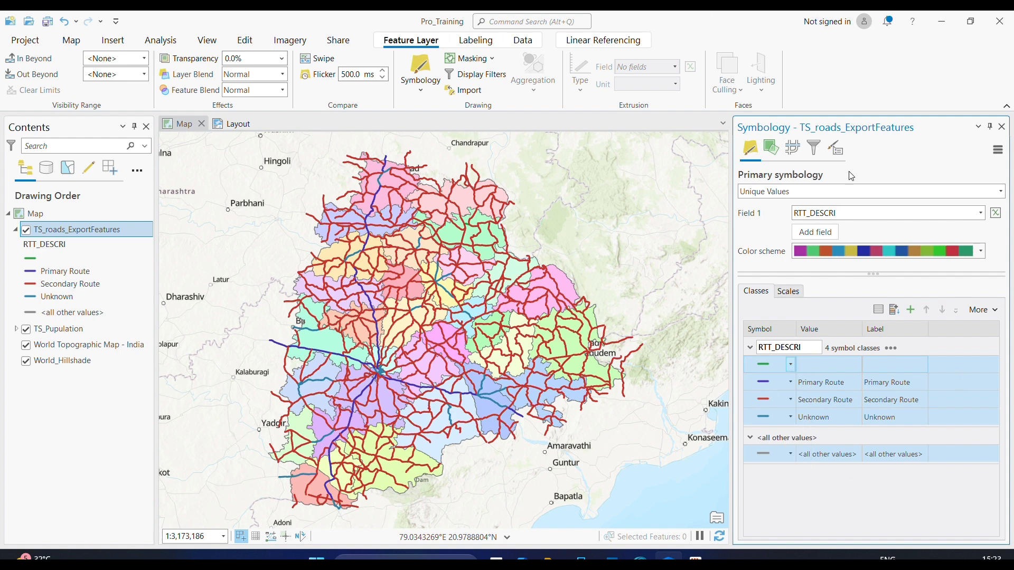
pyautogui.click(1001, 129)
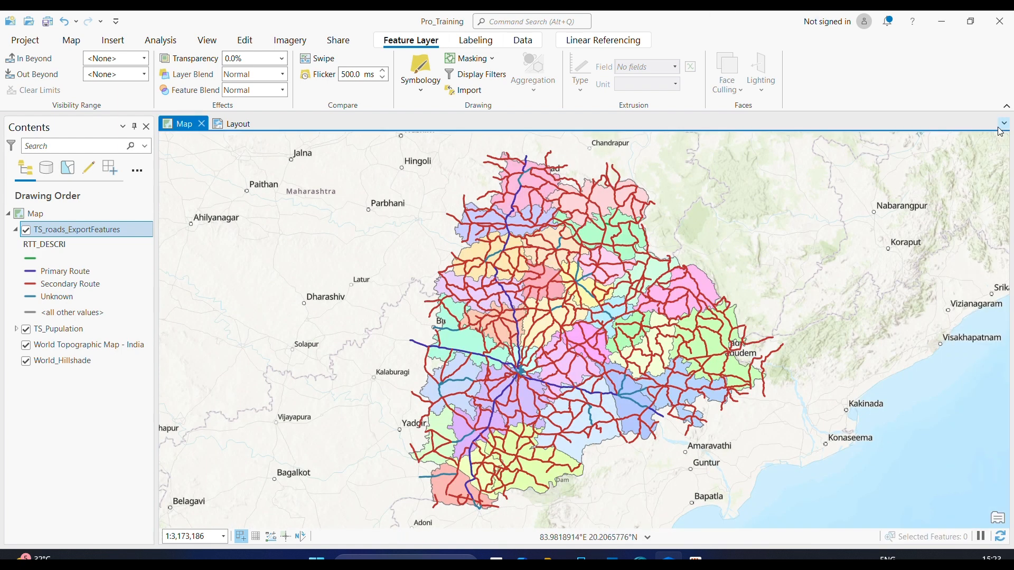
# Switch to the layout and insert a legend in the Legend 1 style near the page's southeast corner
pyautogui.click(83, 329)
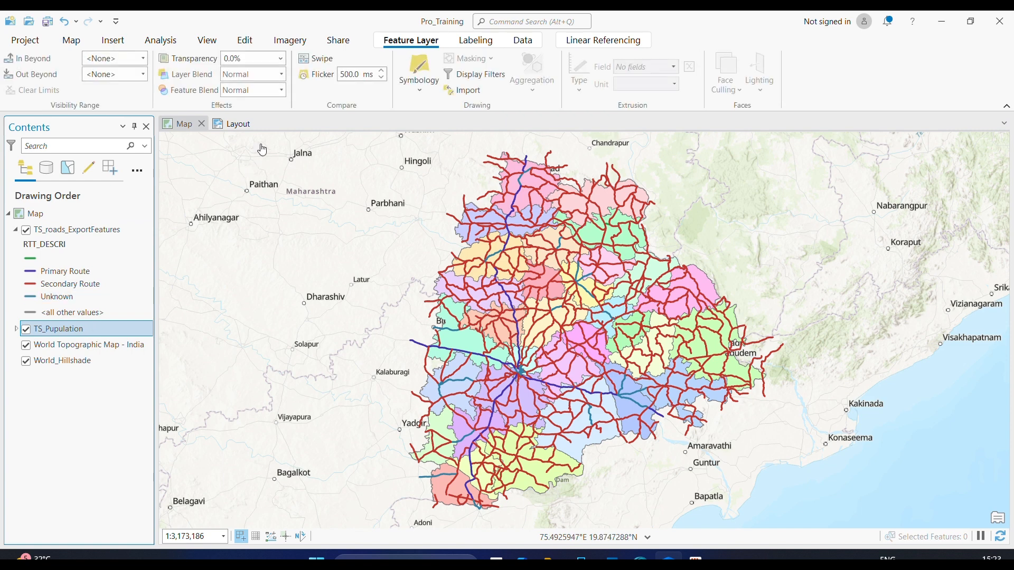
pyautogui.click(229, 124)
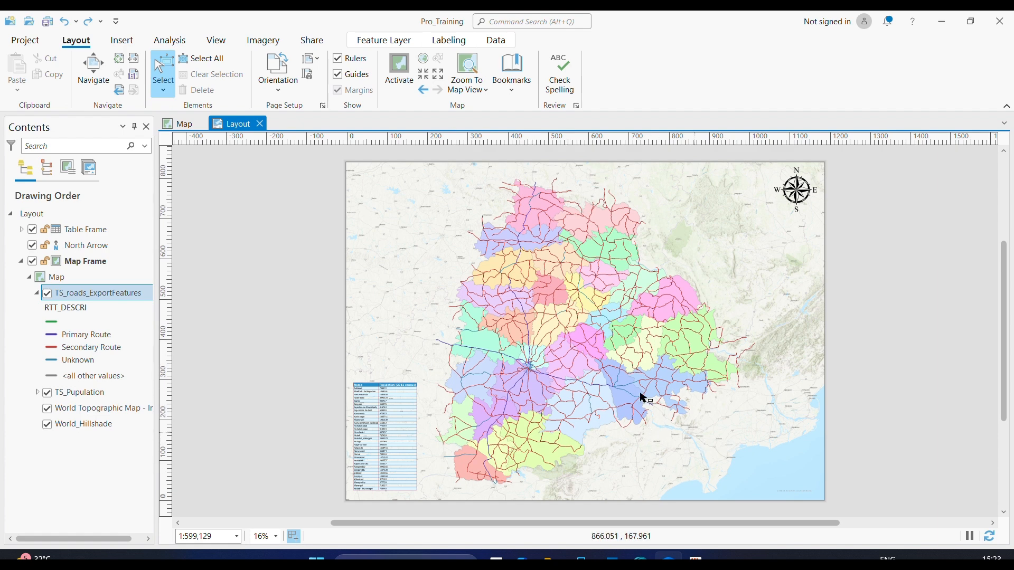
pyautogui.click(121, 42)
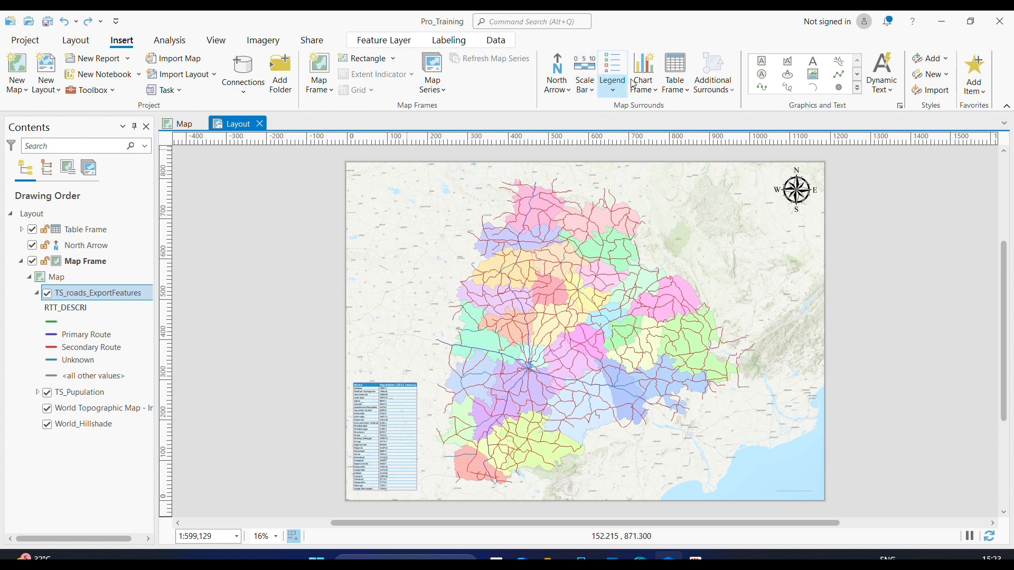
pyautogui.click(613, 88)
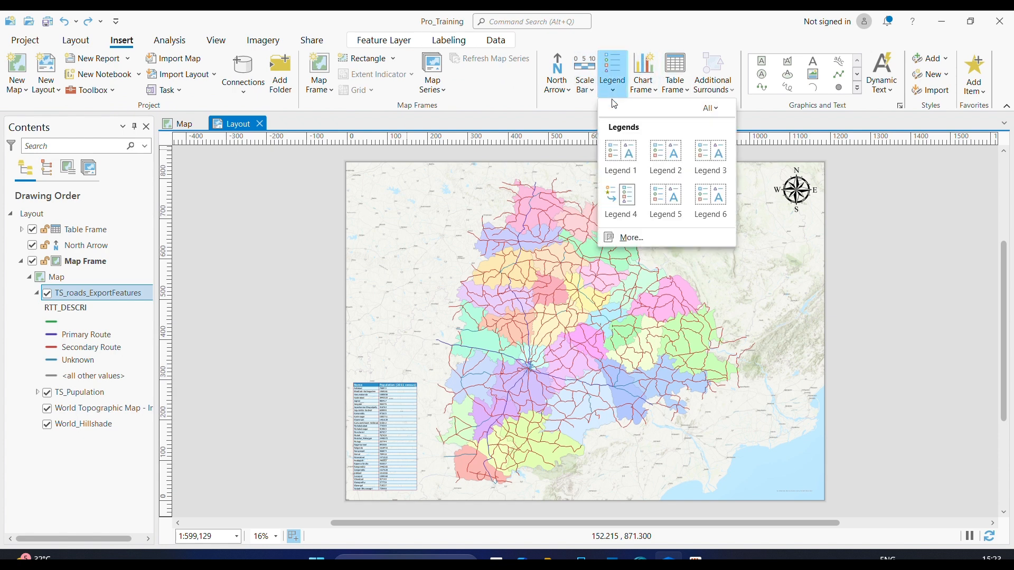
pyautogui.click(615, 142)
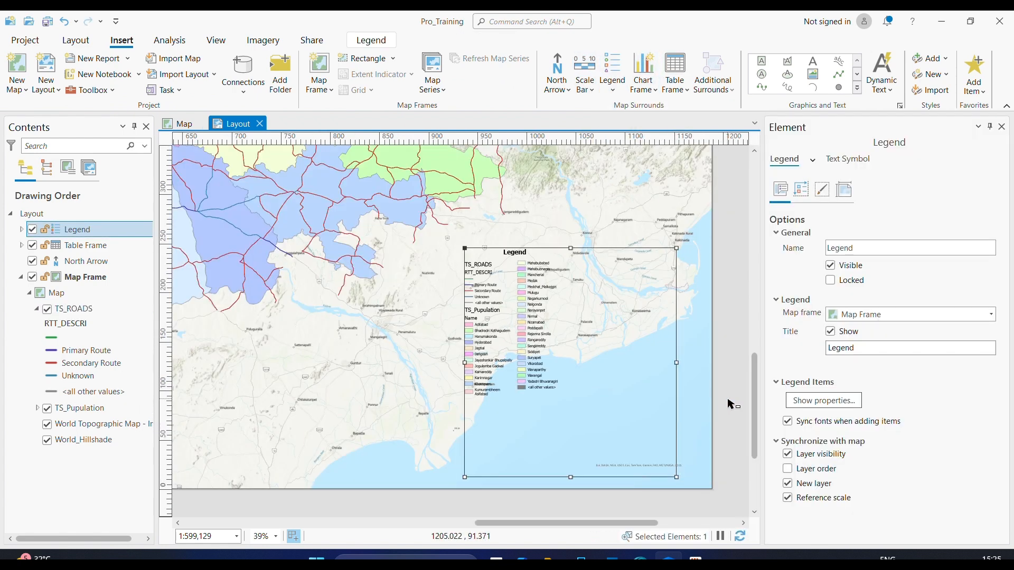
# Delete the legend and insert a new Legend 1 for the map over the sea area at the page's southeast corner
pyautogui.press('Delete')
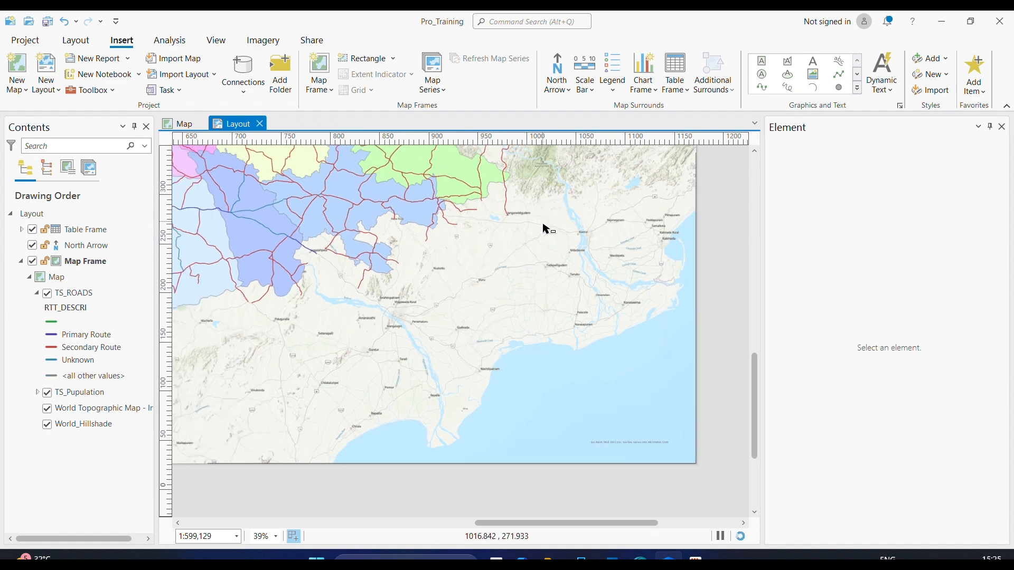
pyautogui.scroll(-3, 547, 237)
pyautogui.scroll(3, 546, 348)
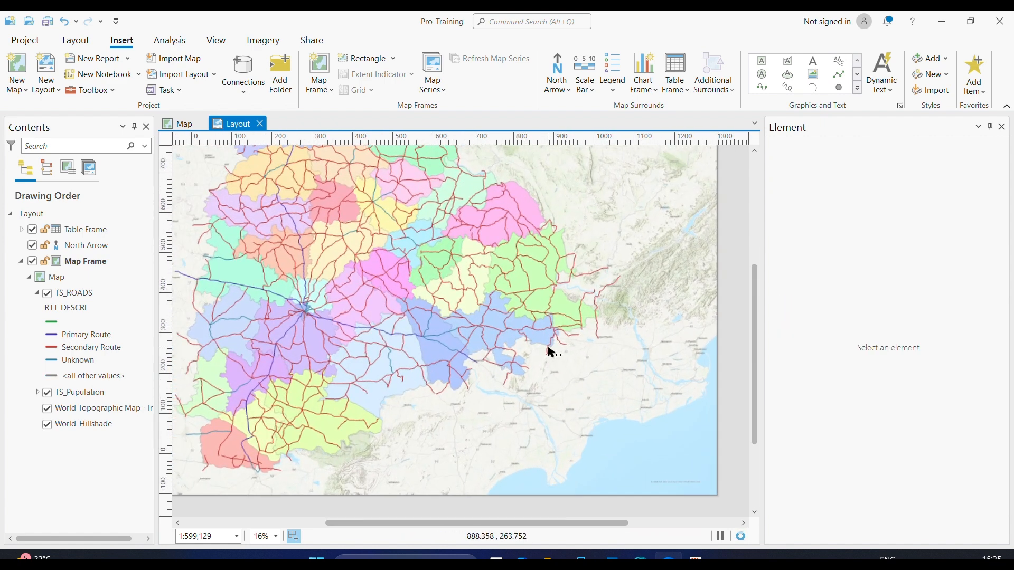
pyautogui.moveTo(557, 241); pyautogui.dragTo(534, 204)
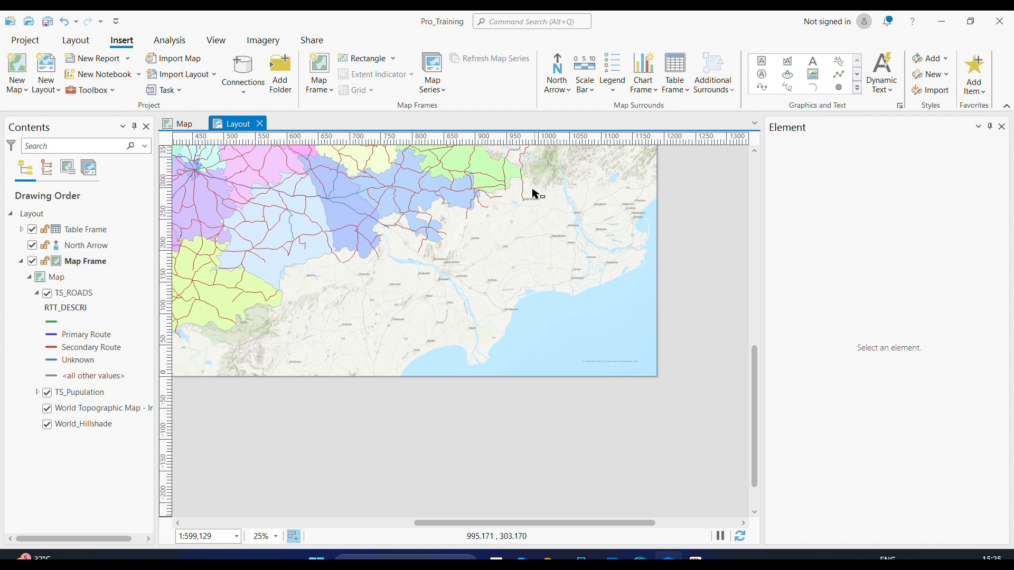
pyautogui.click(56, 277)
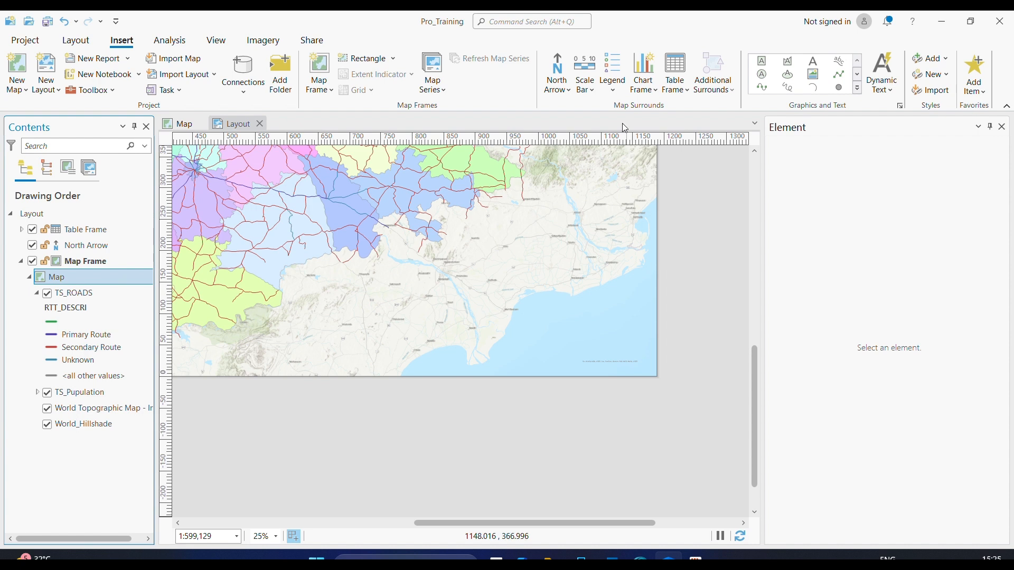
pyautogui.click(612, 93)
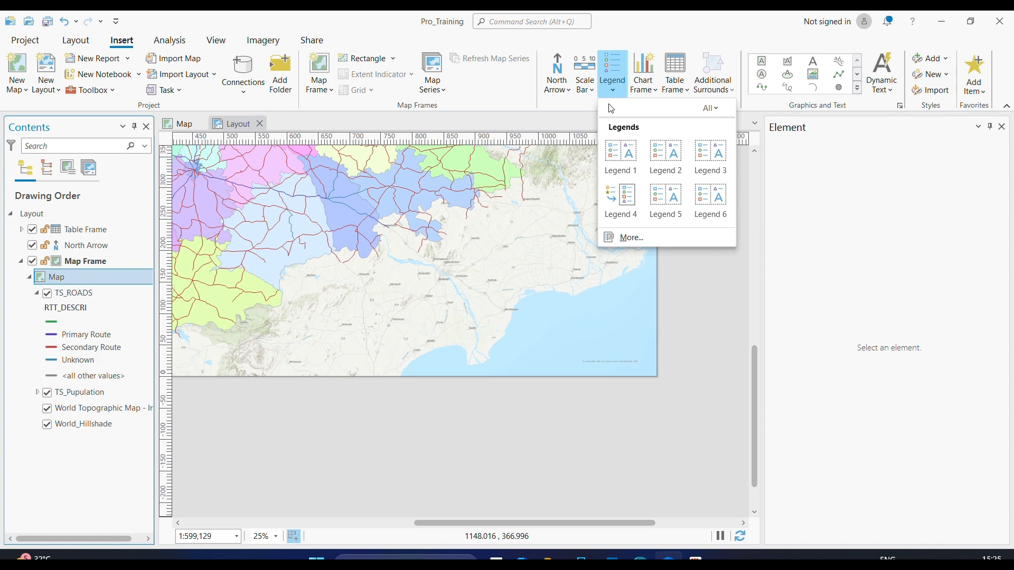
pyautogui.click(615, 158)
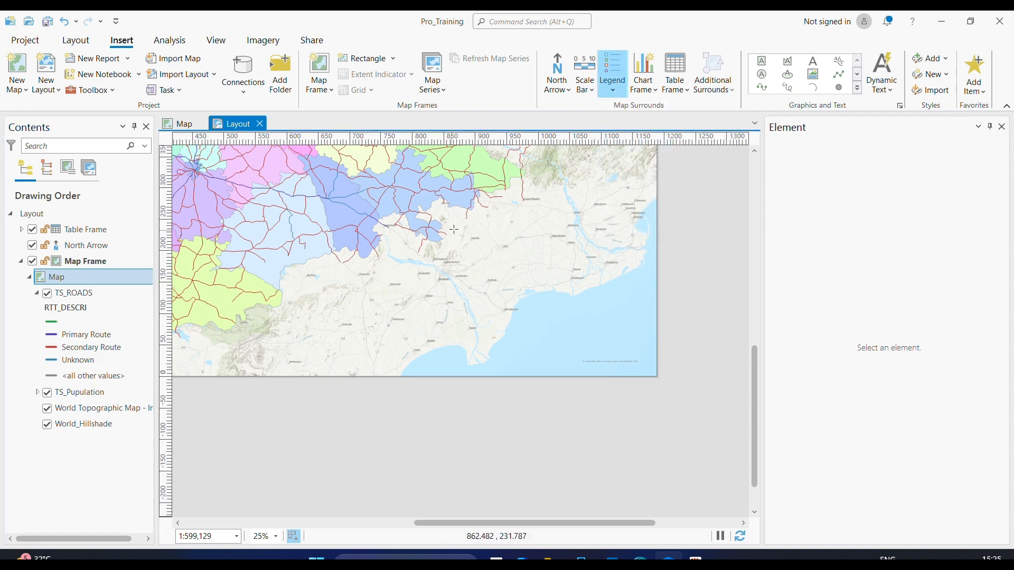
pyautogui.moveTo(505, 267); pyautogui.dragTo(645, 360)
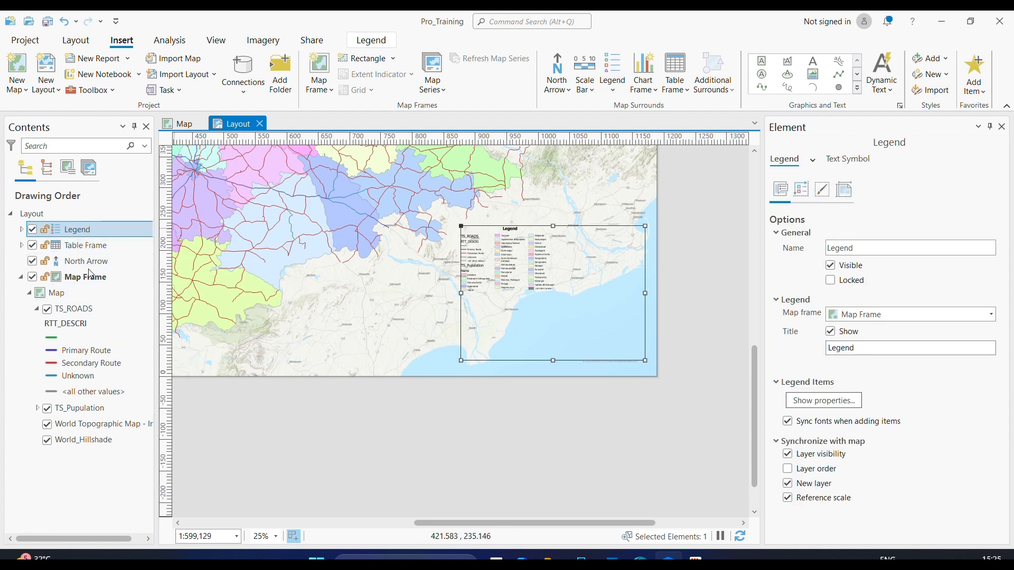
# Keep the TS_ROADS and TS_Pupulation legend items each in a single column
pyautogui.scroll(2, 593, 312)
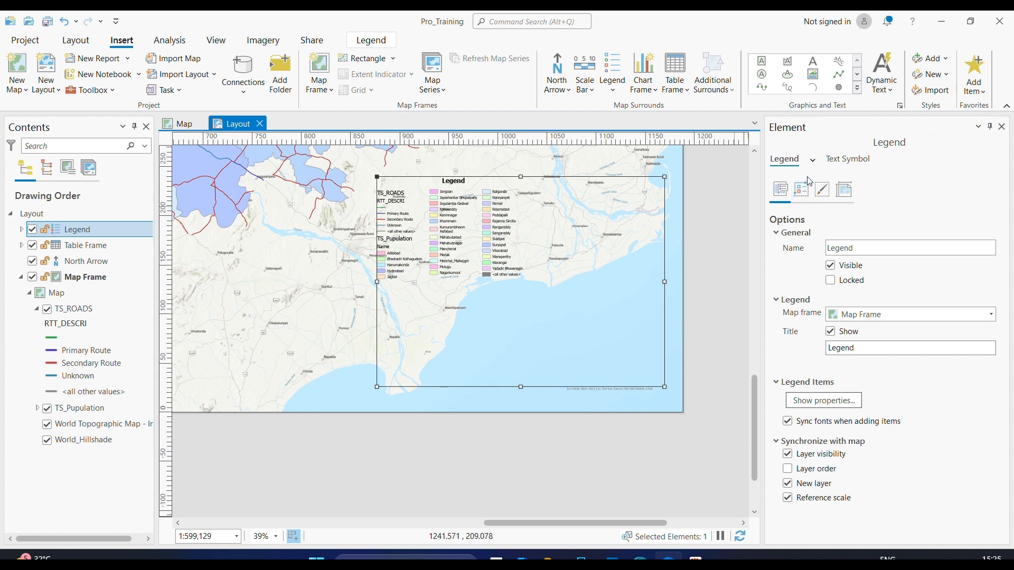
pyautogui.click(803, 202)
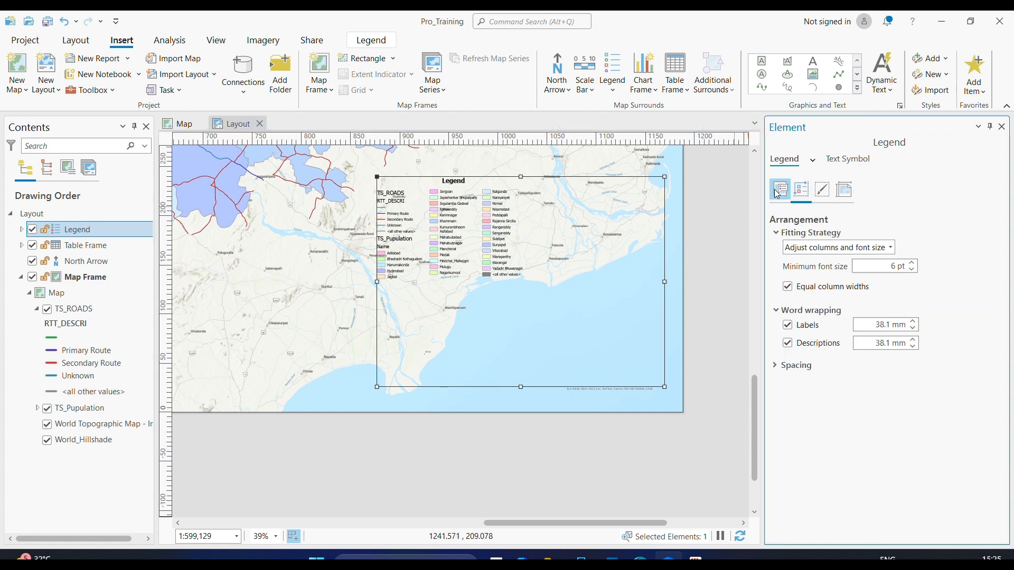
pyautogui.click(778, 193)
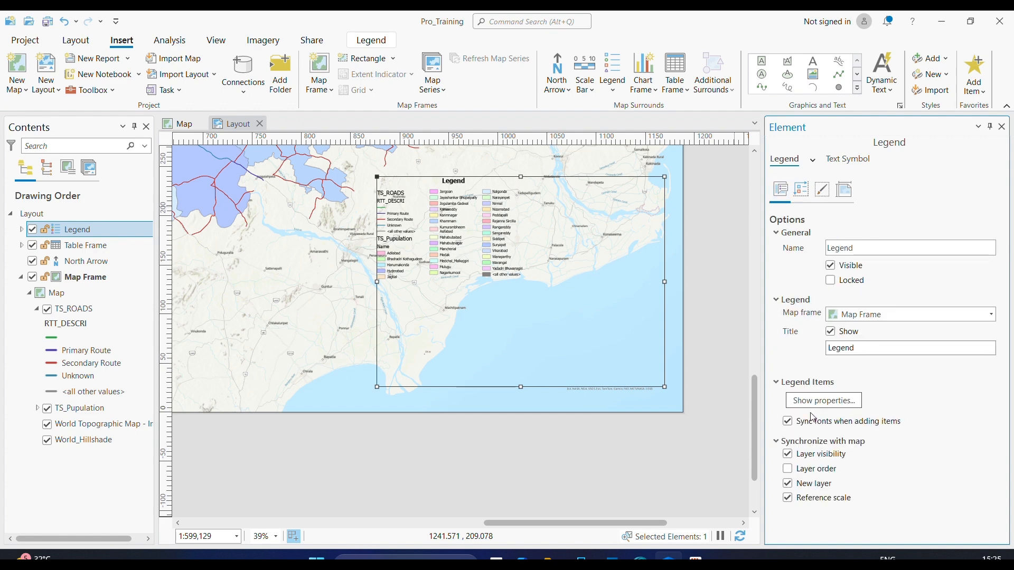
pyautogui.click(842, 402)
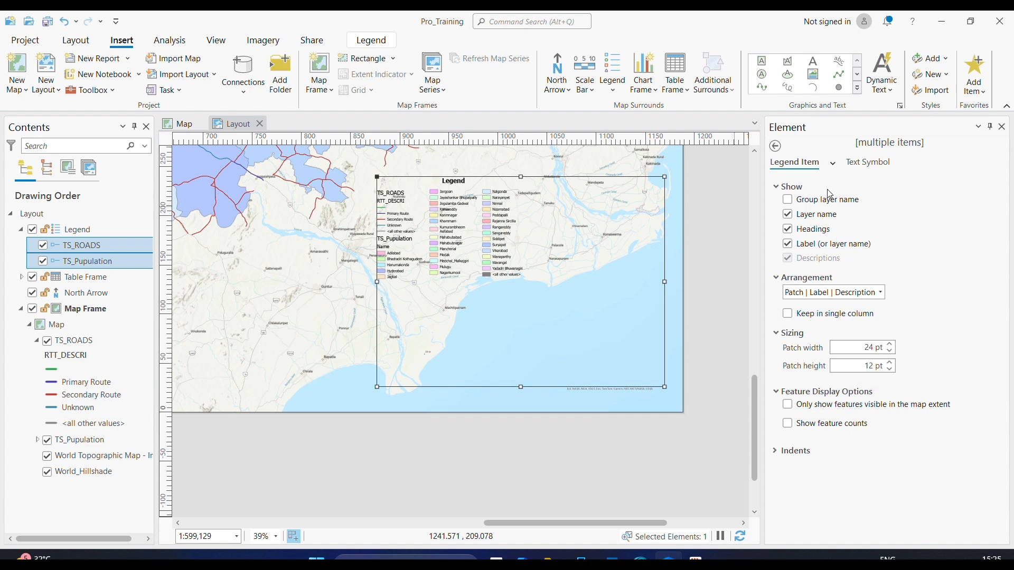
pyautogui.click(844, 312)
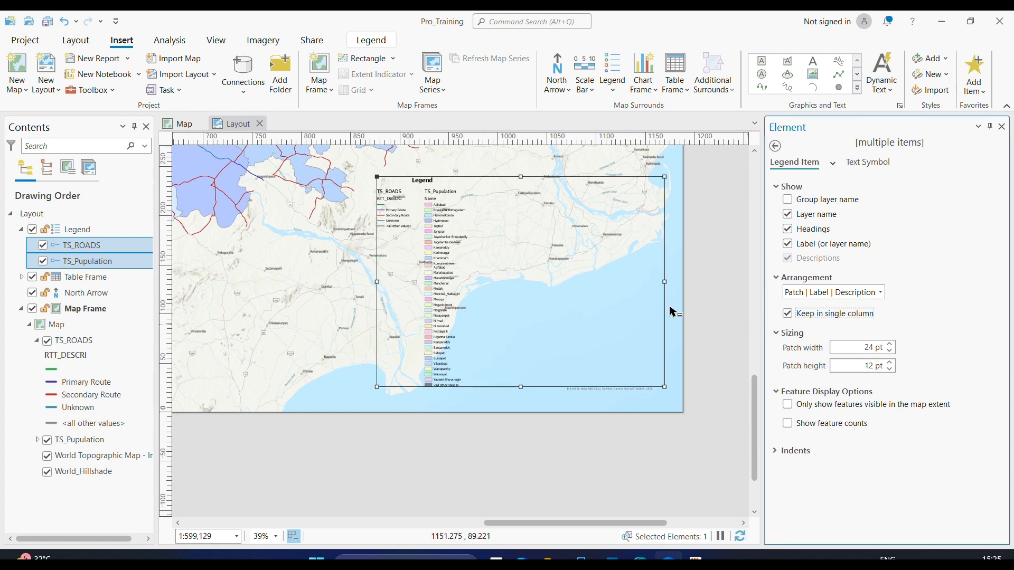
# Narrow the legend frame to about 110 mm wide around its two columns
pyautogui.moveTo(663, 282); pyautogui.dragTo(476, 296)
pyautogui.scroll(5, 475, 291)
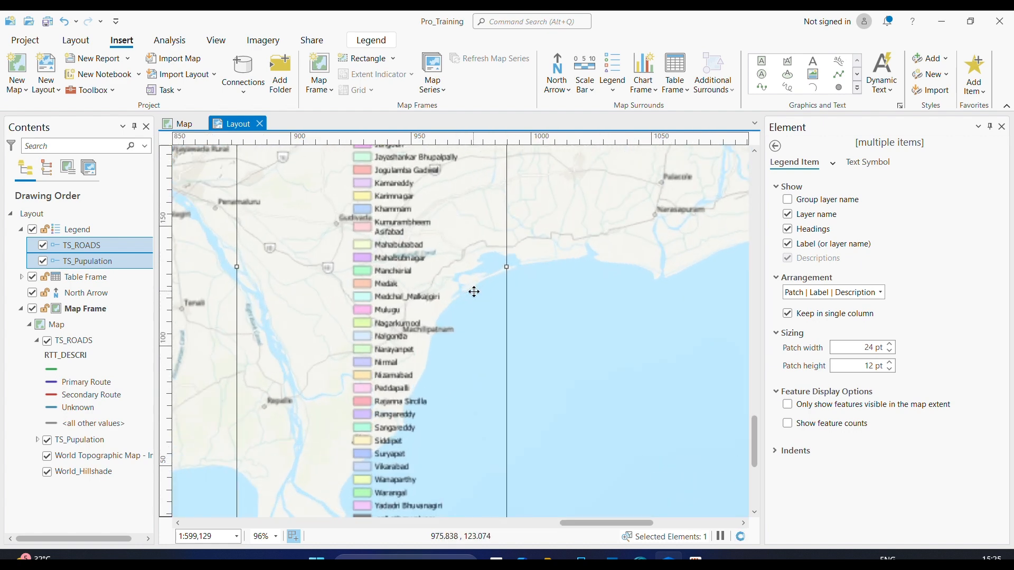
pyautogui.scroll(-3, 518, 235)
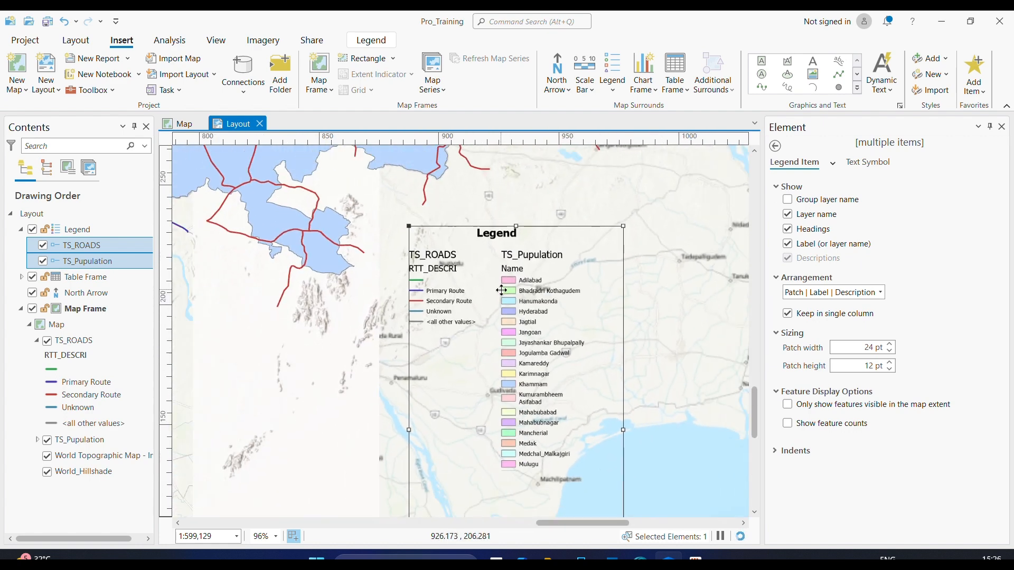
pyautogui.moveTo(588, 319); pyautogui.dragTo(523, 236)
pyautogui.scroll(-2, 523, 235)
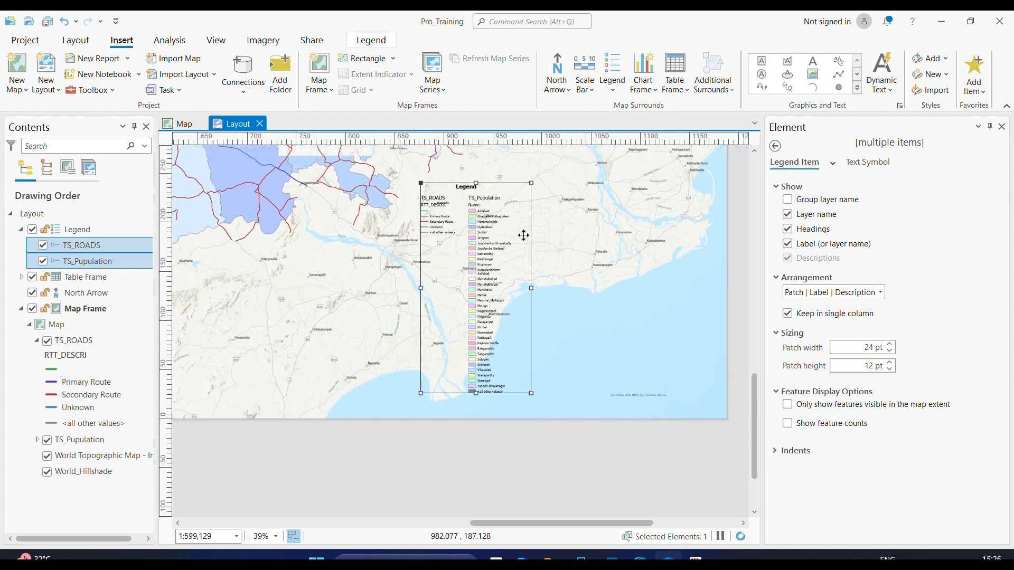
pyautogui.scroll(2, 527, 273)
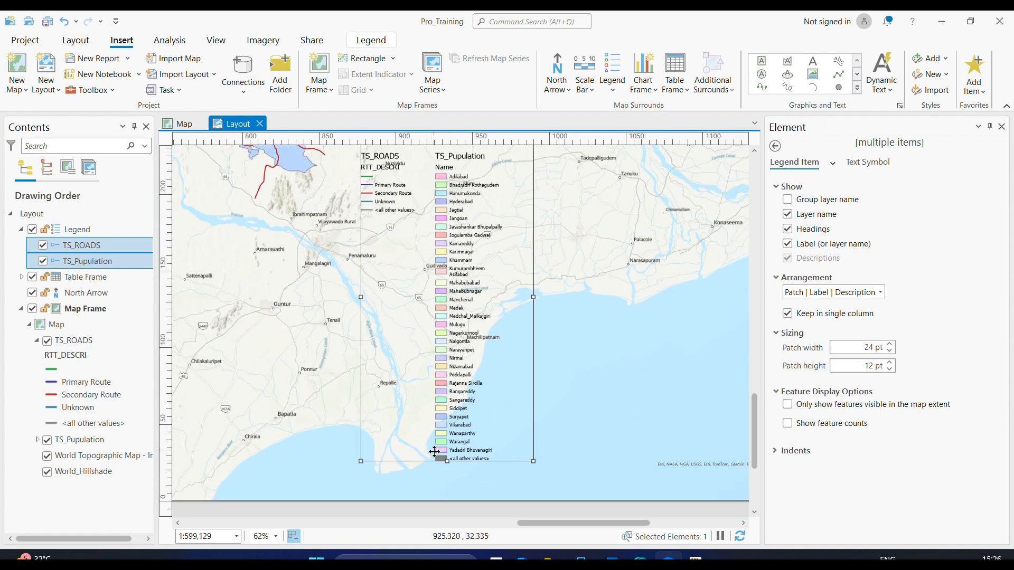
# Set the label font size of the TS_Pupulation legend item to 16 pt and apply it
pyautogui.click(776, 147)
pyautogui.click(802, 191)
pyautogui.click(776, 191)
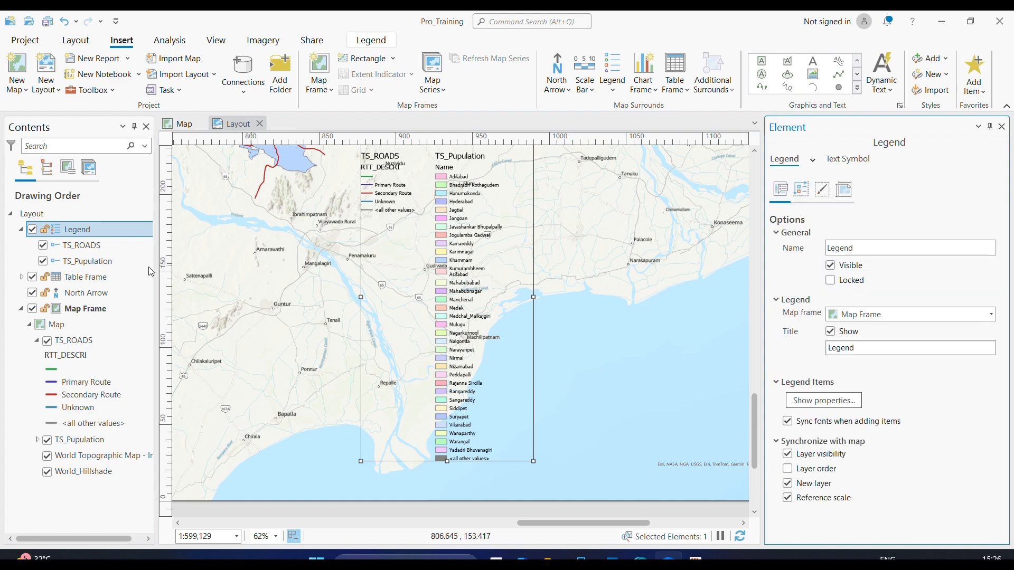
pyautogui.click(116, 264)
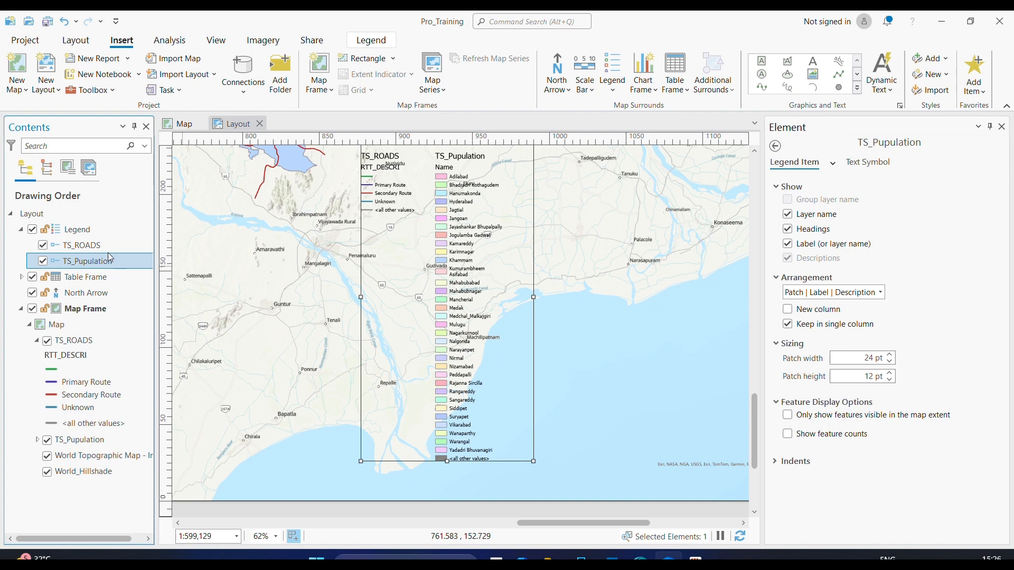
pyautogui.click(87, 232)
pyautogui.click(101, 262)
pyautogui.click(834, 163)
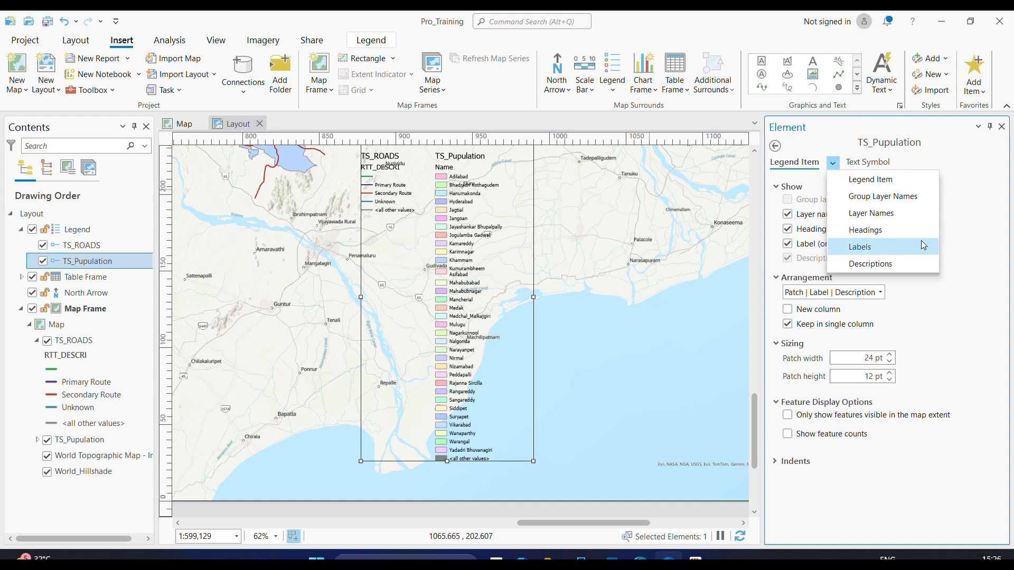
pyautogui.click(870, 258)
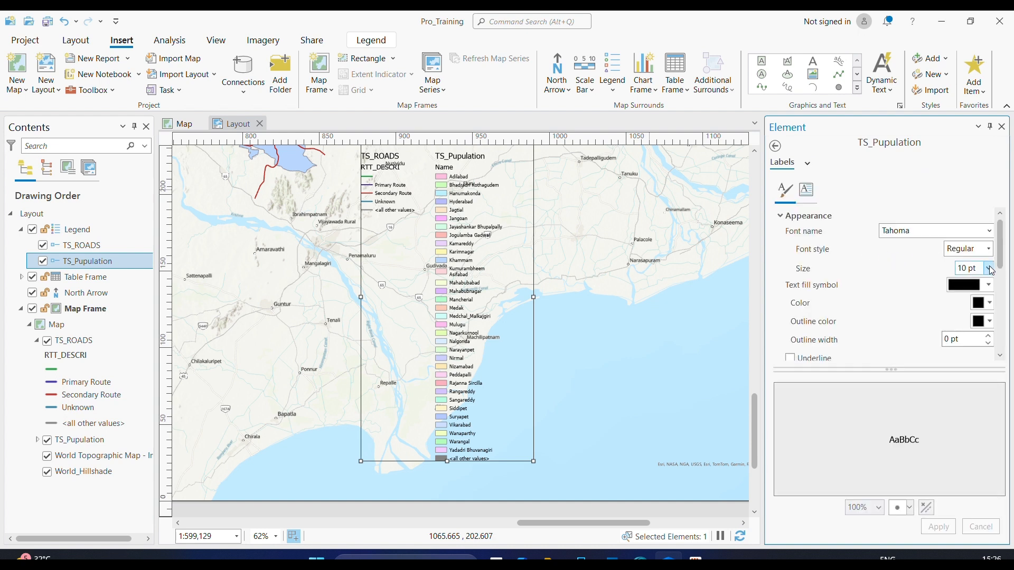
pyautogui.click(988, 268)
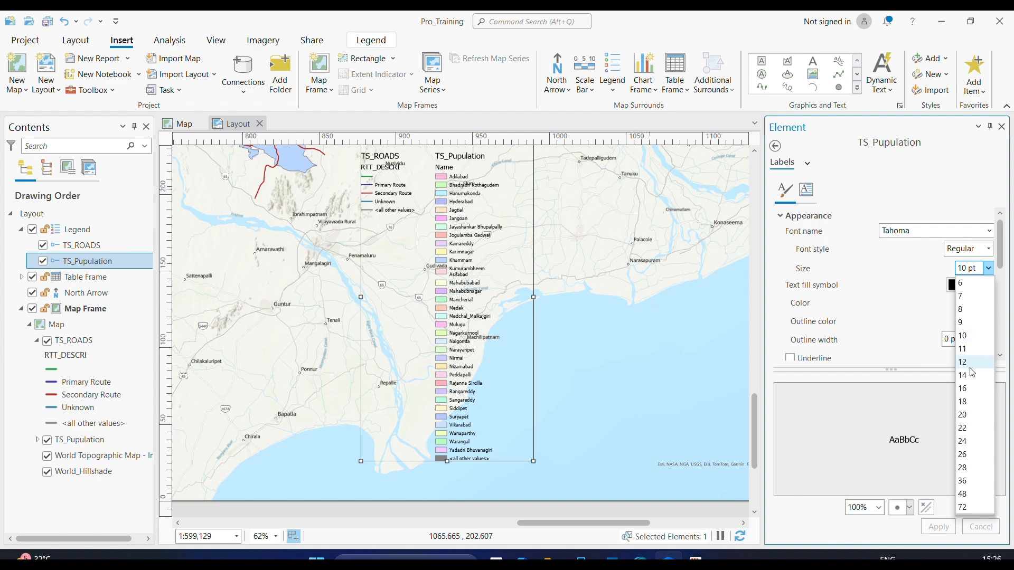
pyautogui.click(974, 394)
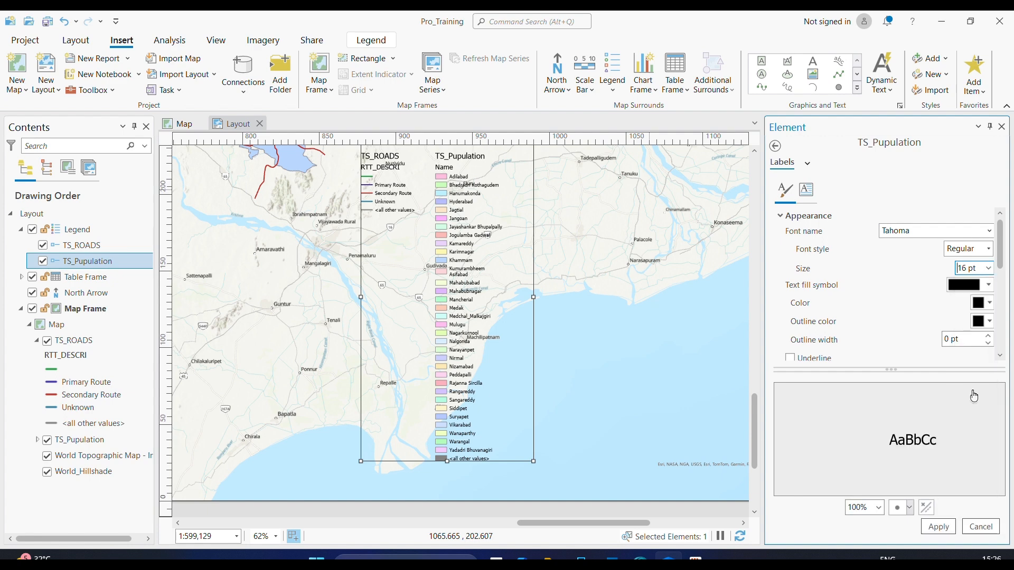
pyautogui.click(941, 528)
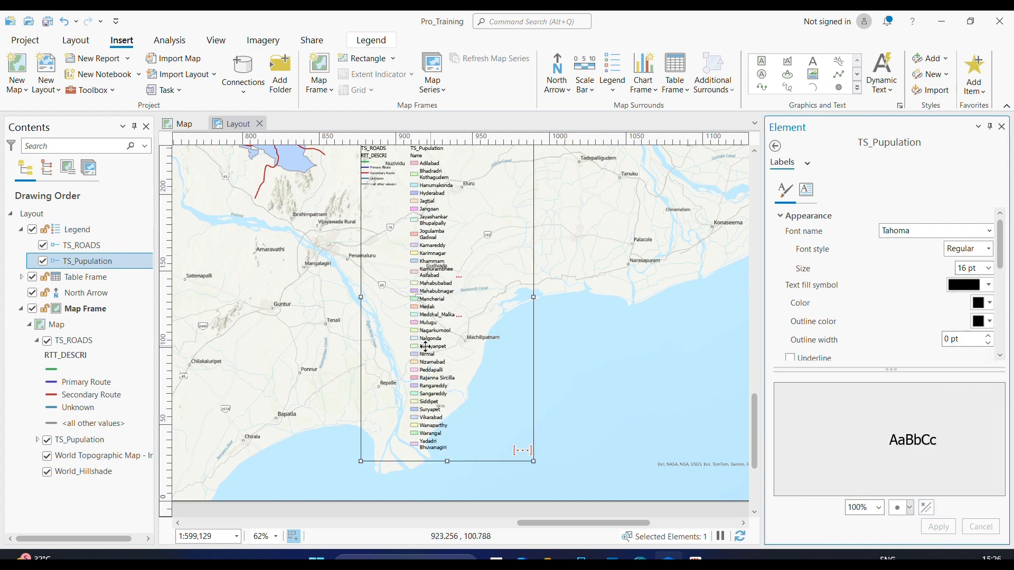
# Enlarge the legend frame downward and widen it eastward to about 185 mm so the bigger labels have more room
pyautogui.moveTo(533, 297); pyautogui.dragTo(581, 303)
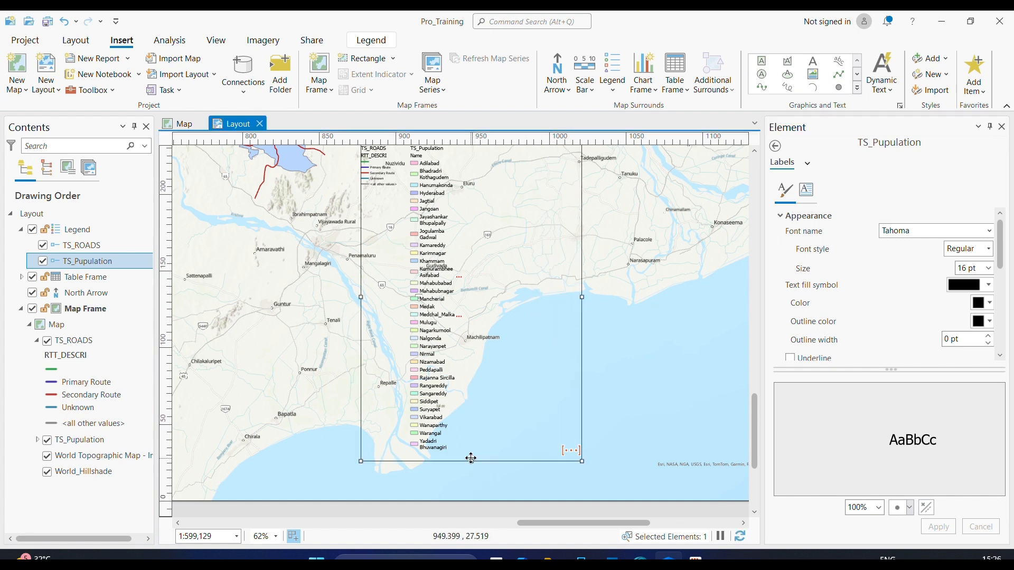
pyautogui.moveTo(473, 461); pyautogui.dragTo(477, 488)
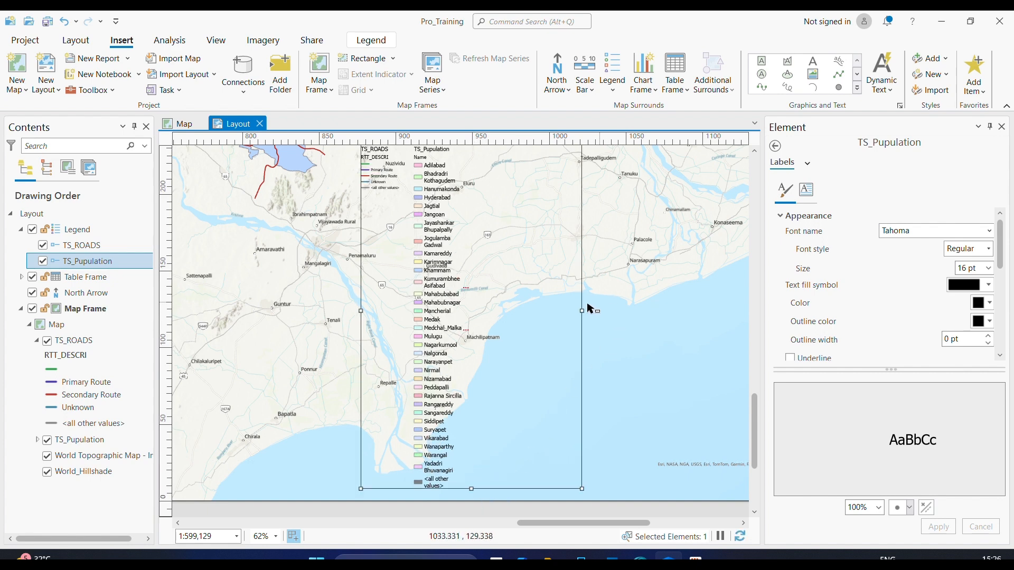
pyautogui.moveTo(582, 311); pyautogui.dragTo(645, 313)
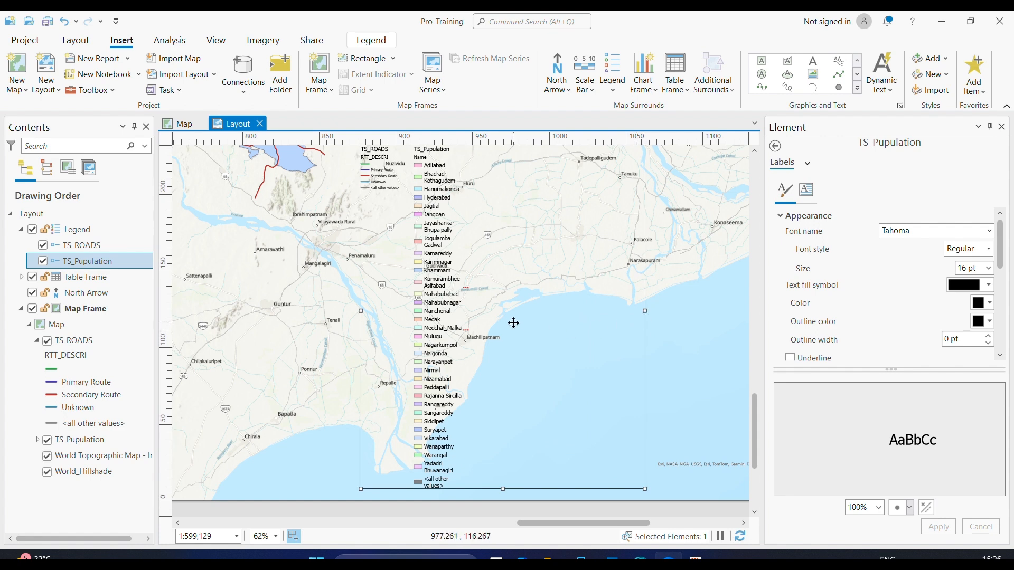
pyautogui.click(565, 302)
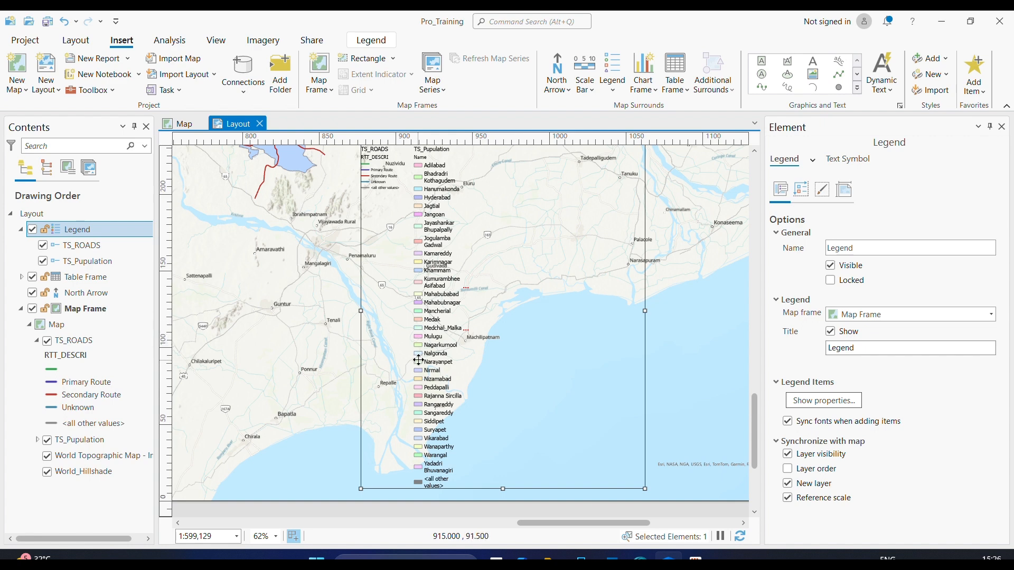
pyautogui.scroll(6, 419, 353)
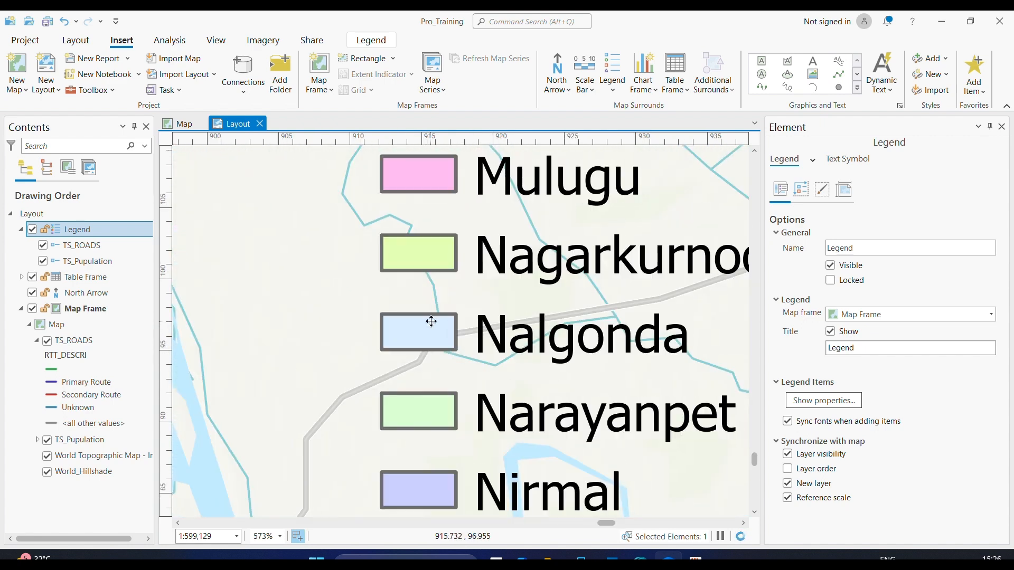
pyautogui.scroll(-5, 431, 324)
pyautogui.scroll(-2, 431, 324)
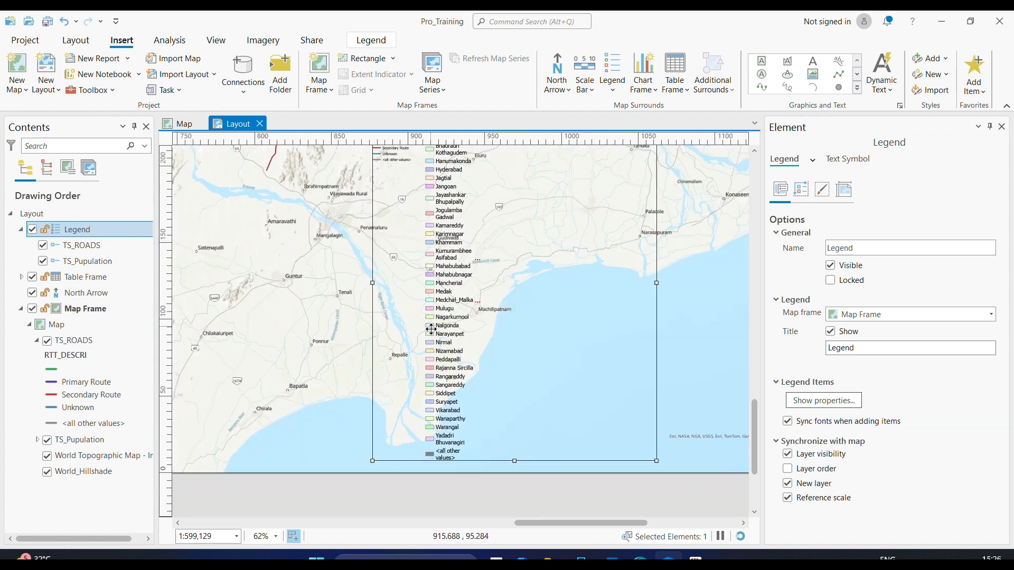
# Set the patches of the TS_Pupulation legend item to a width of 100 pt and a height of 50 pt
pyautogui.click(112, 261)
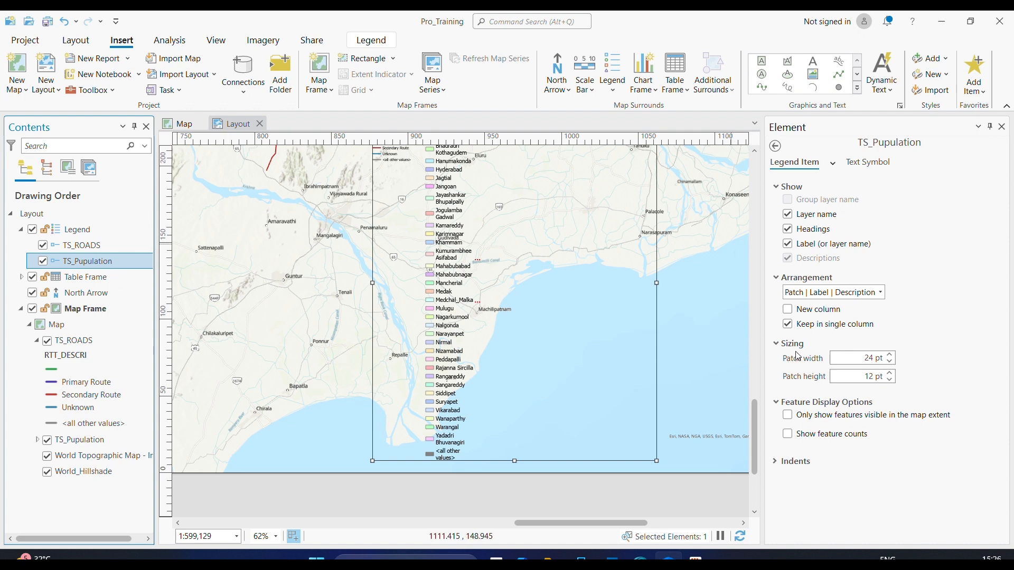
pyautogui.click(859, 359)
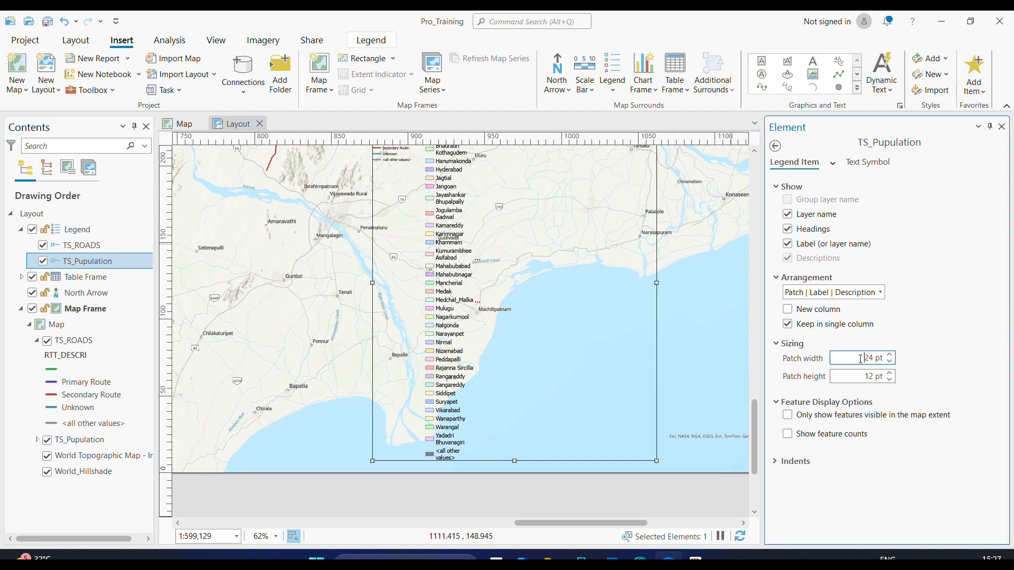
pyautogui.press('Tab')
pyautogui.click(860, 360)
pyautogui.write('100')
pyautogui.press('Tab')
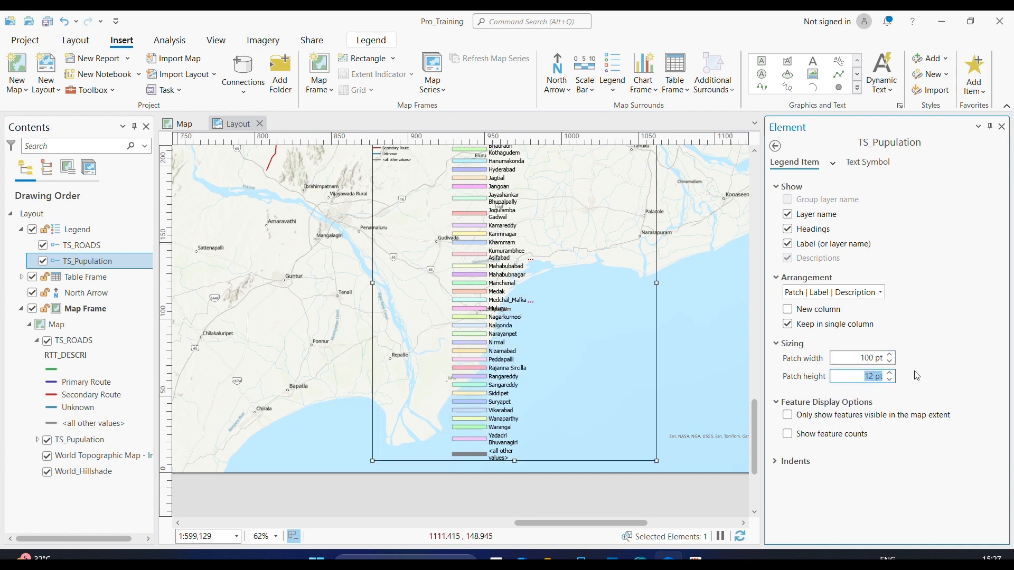
pyautogui.press('Return')
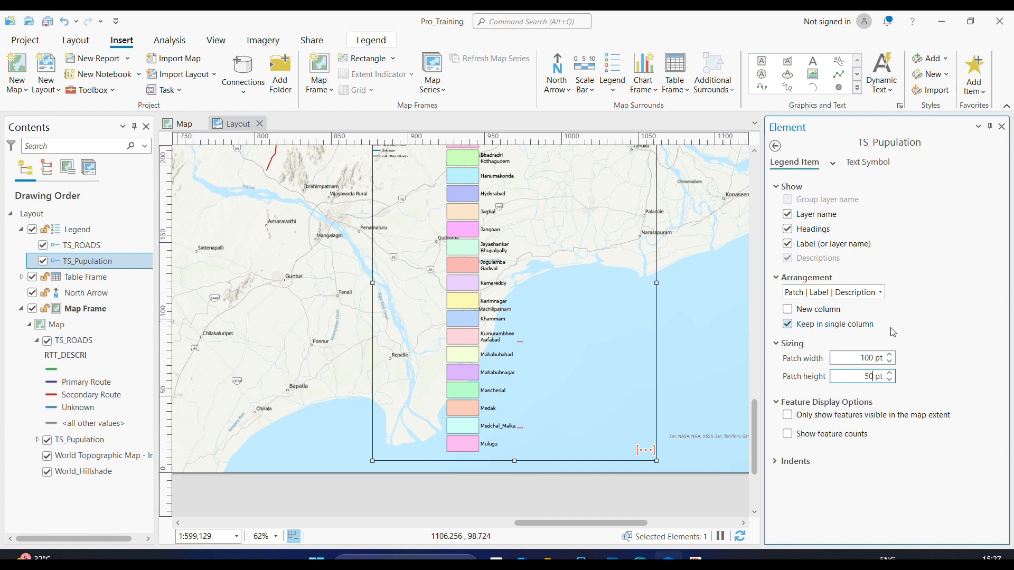
# Resize the TS_Pupulation legend patches to 50 pt wide and 25 pt high
pyautogui.click(867, 360)
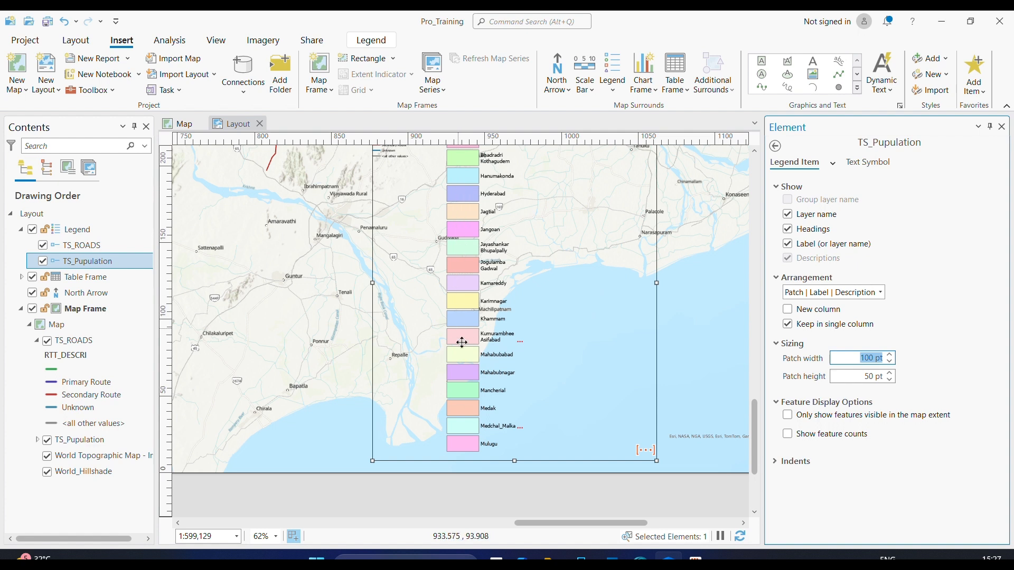
pyautogui.write('5')
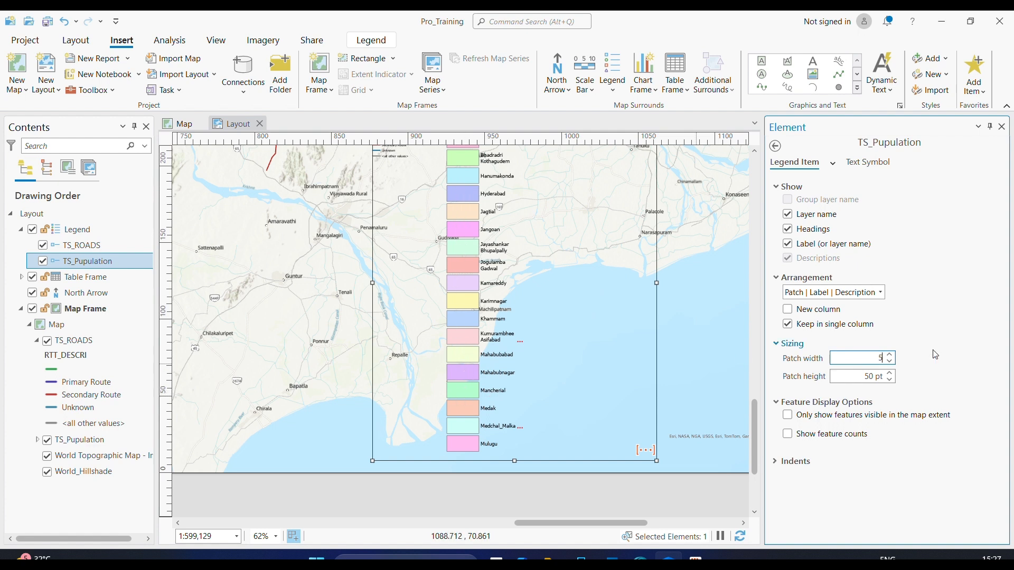
pyautogui.press('Tab')
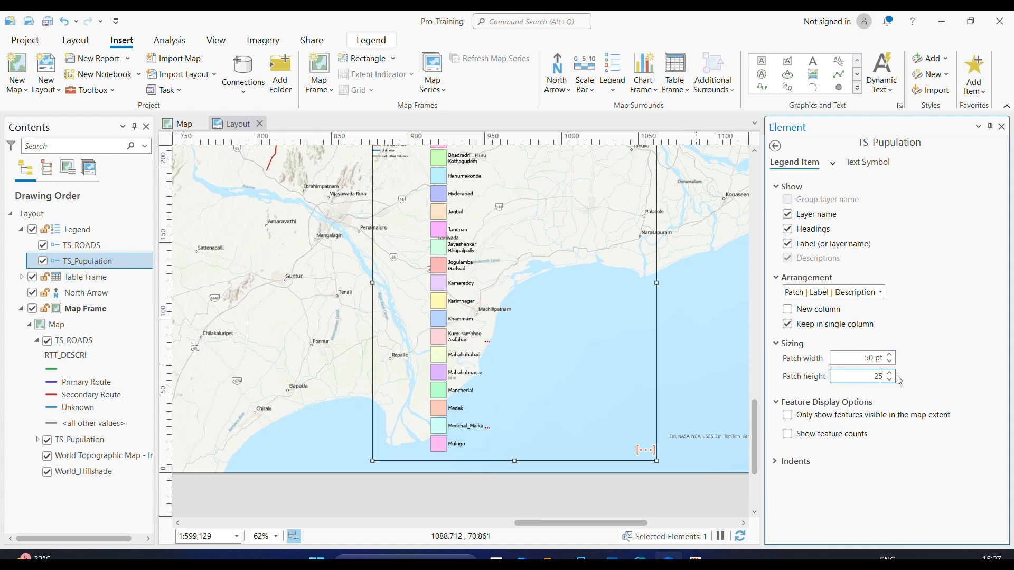
pyautogui.press('Return')
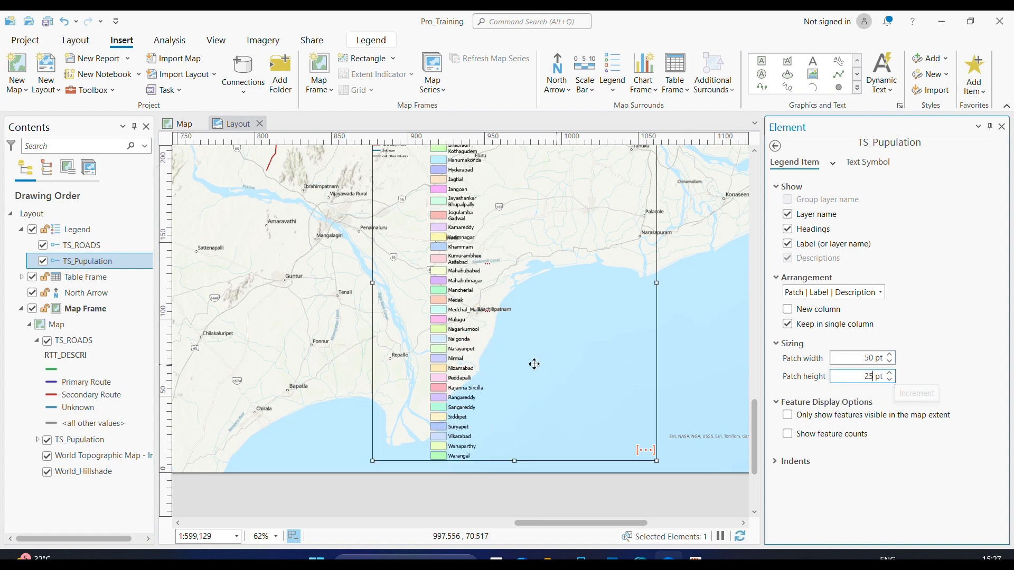
# Set the patches of the TS_ROADS legend item to a width of 50 pt and a height of 25 pt
pyautogui.moveTo(575, 323); pyautogui.dragTo(627, 441)
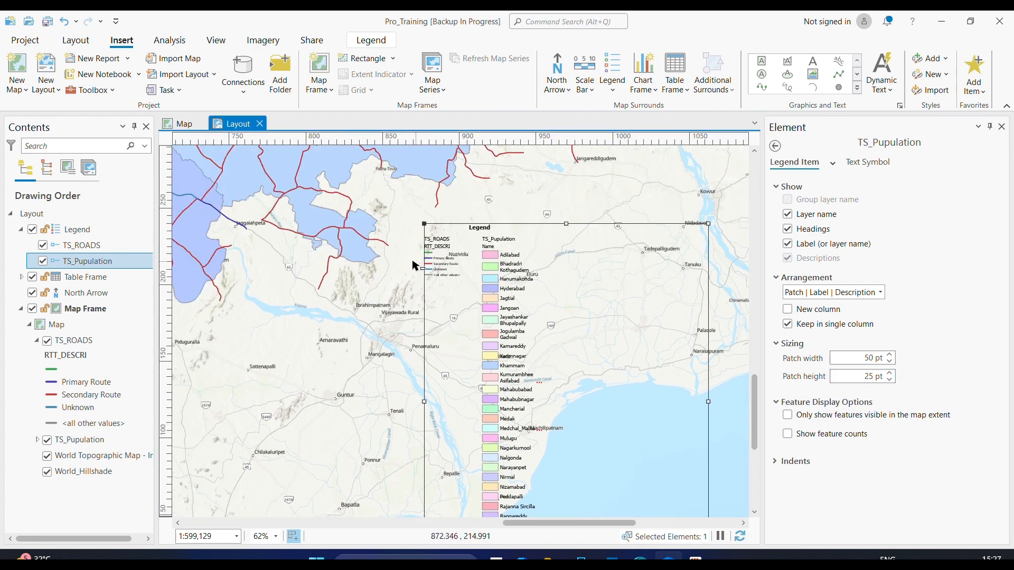
pyautogui.scroll(4, 447, 255)
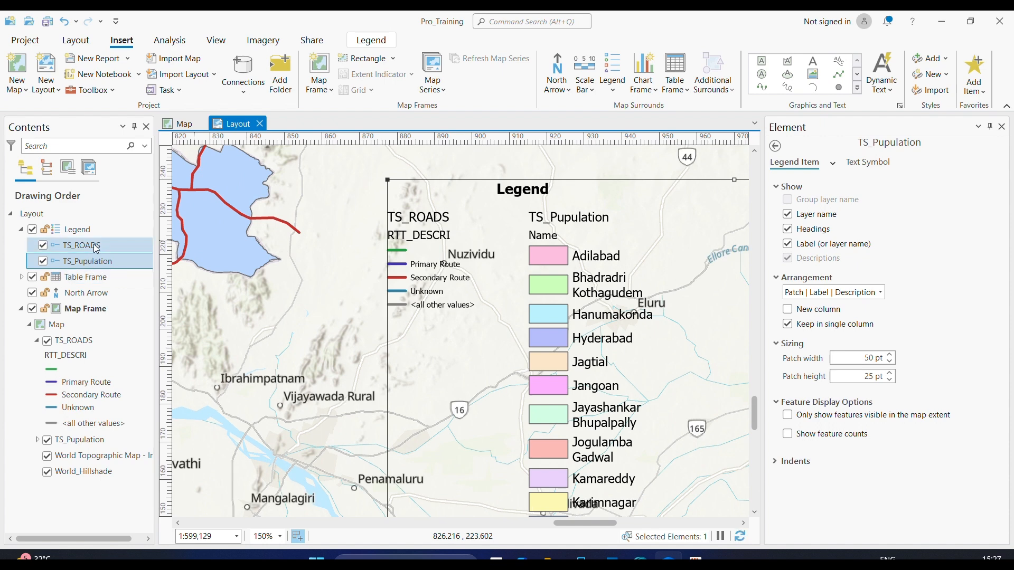
pyautogui.click(96, 249)
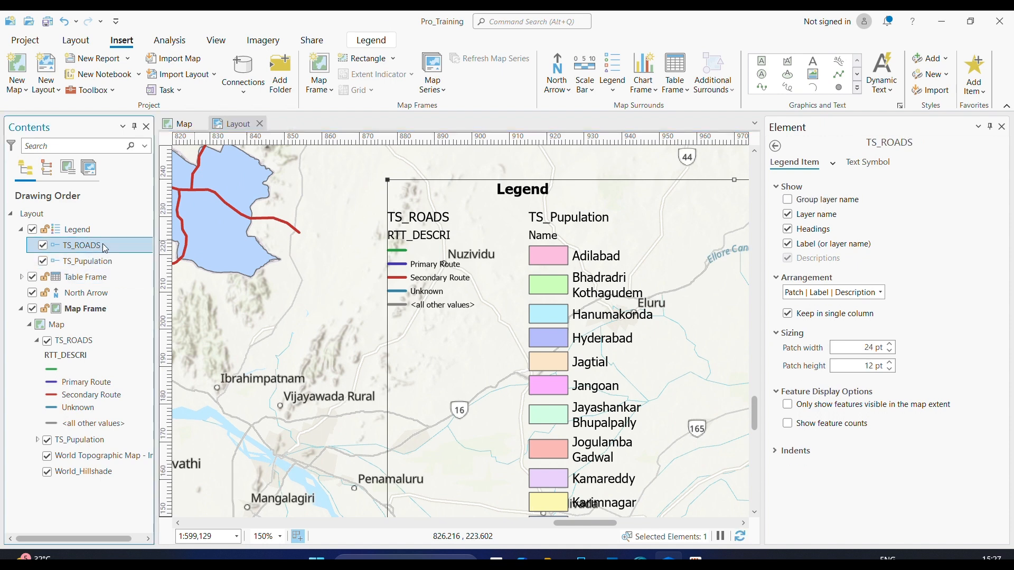
pyautogui.click(863, 346)
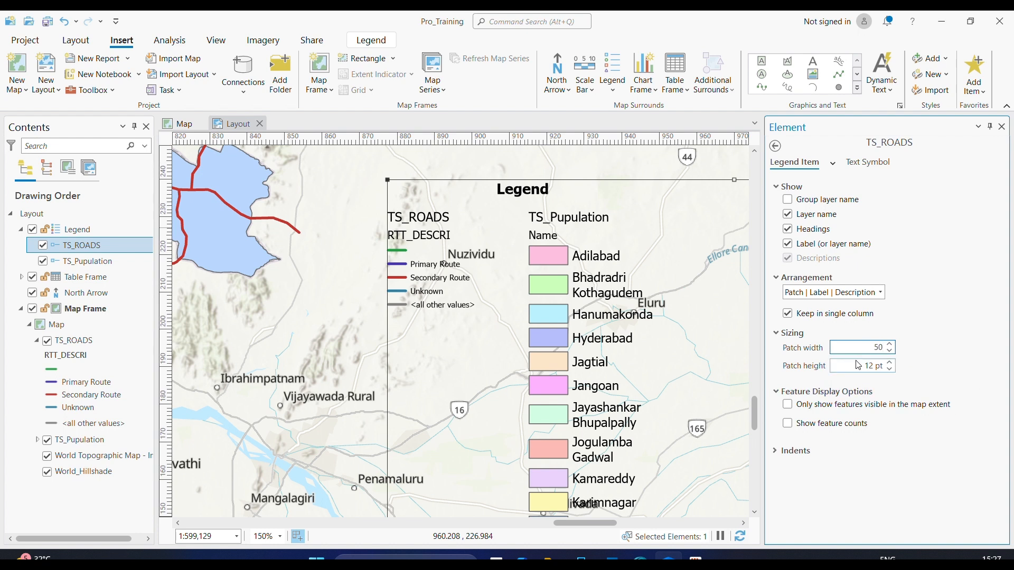
pyautogui.click(874, 364)
pyautogui.moveTo(864, 366); pyautogui.dragTo(896, 373)
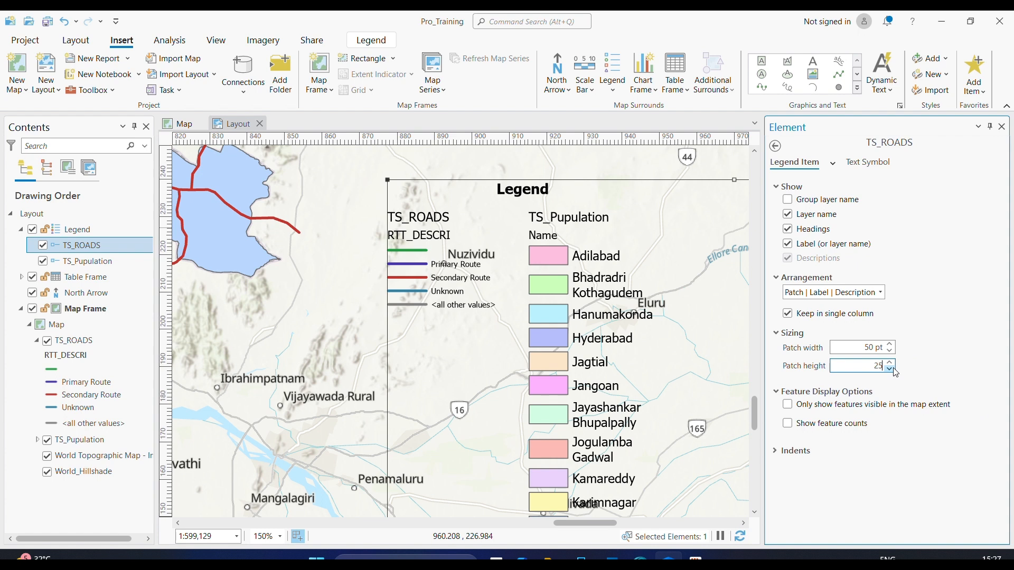
pyautogui.press('Return')
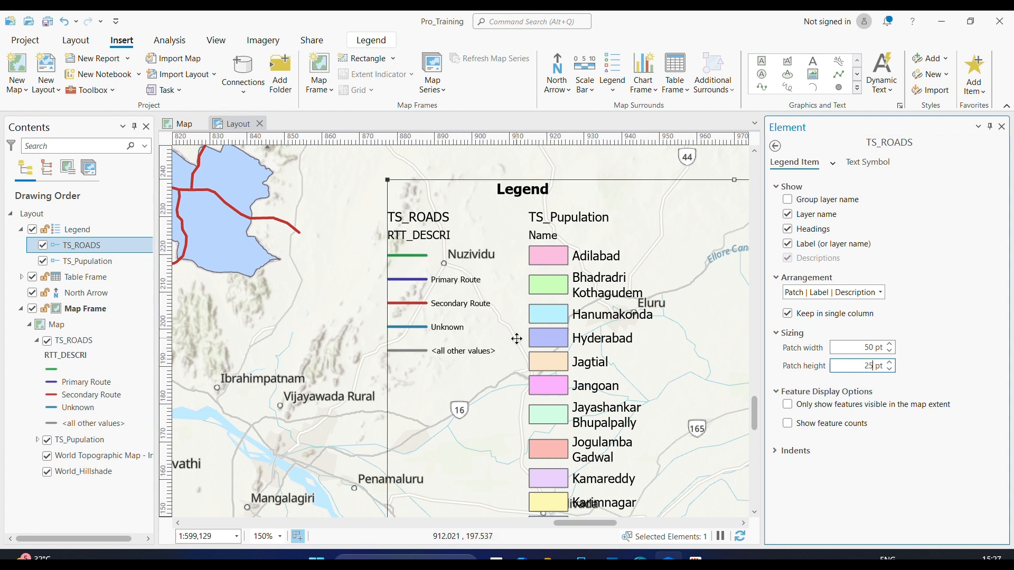
pyautogui.click(832, 165)
pyautogui.click(751, 16)
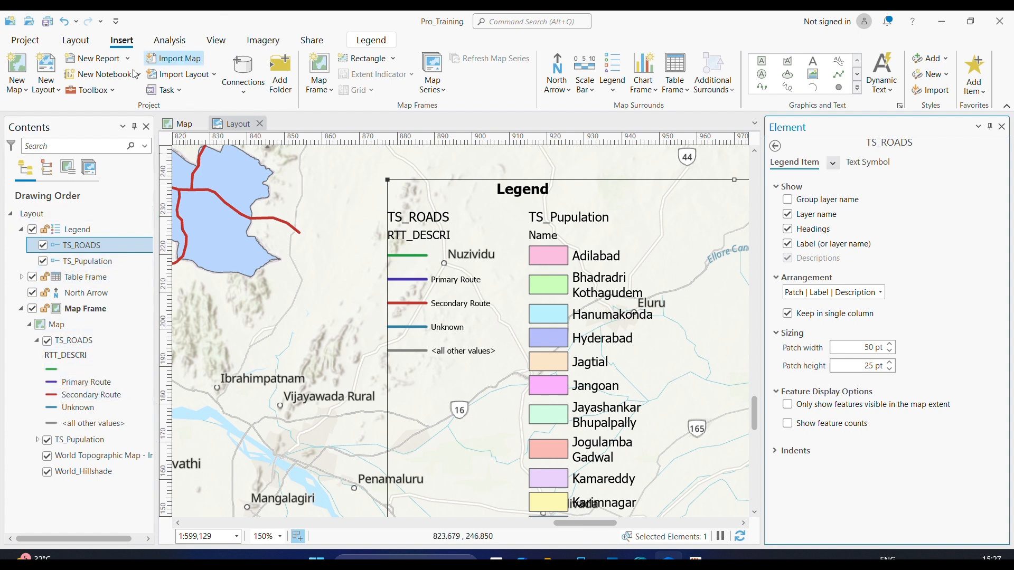
pyautogui.click(76, 40)
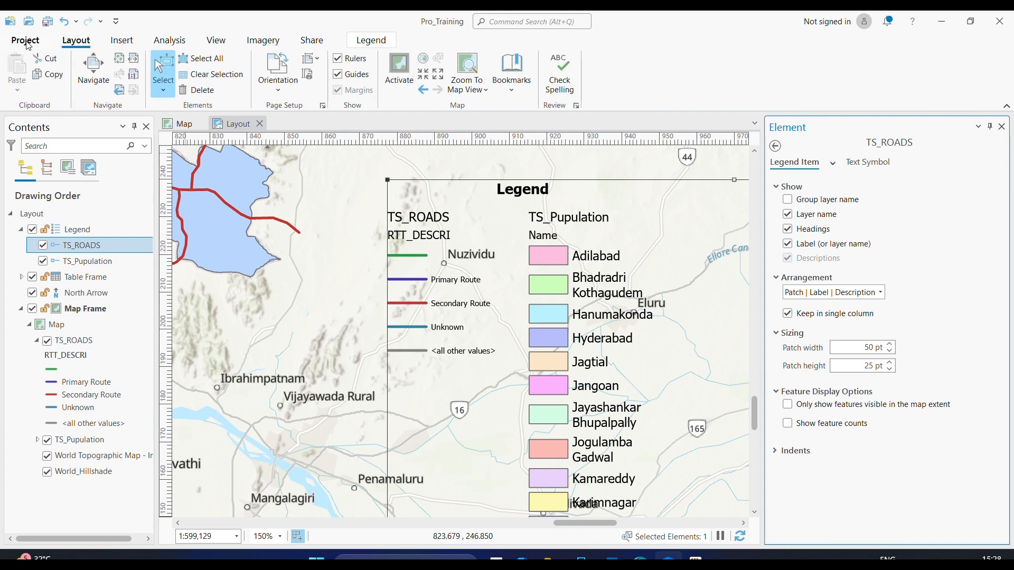
pyautogui.click(26, 45)
pyautogui.click(24, 45)
pyautogui.rightClick(102, 252)
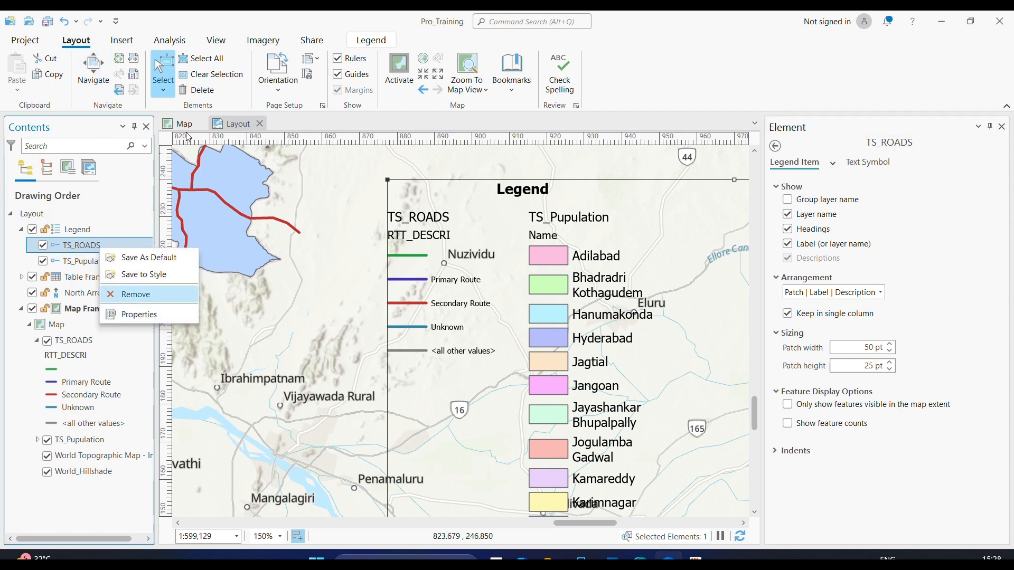
pyautogui.click(229, 20)
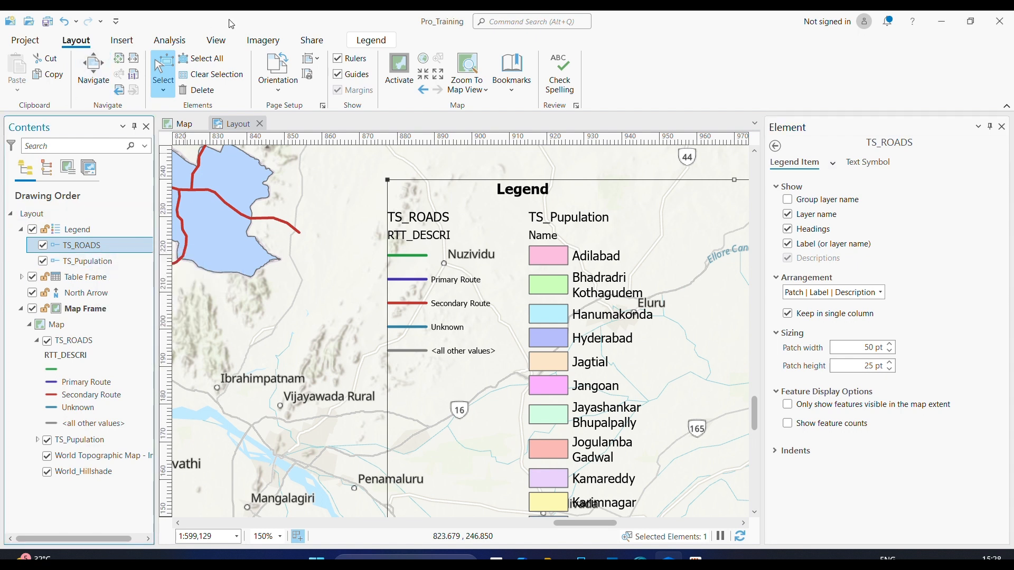
# Set the label font size of the TS_ROADS legend item to 20 pt and apply it
pyautogui.rightClick(91, 251)
pyautogui.click(132, 314)
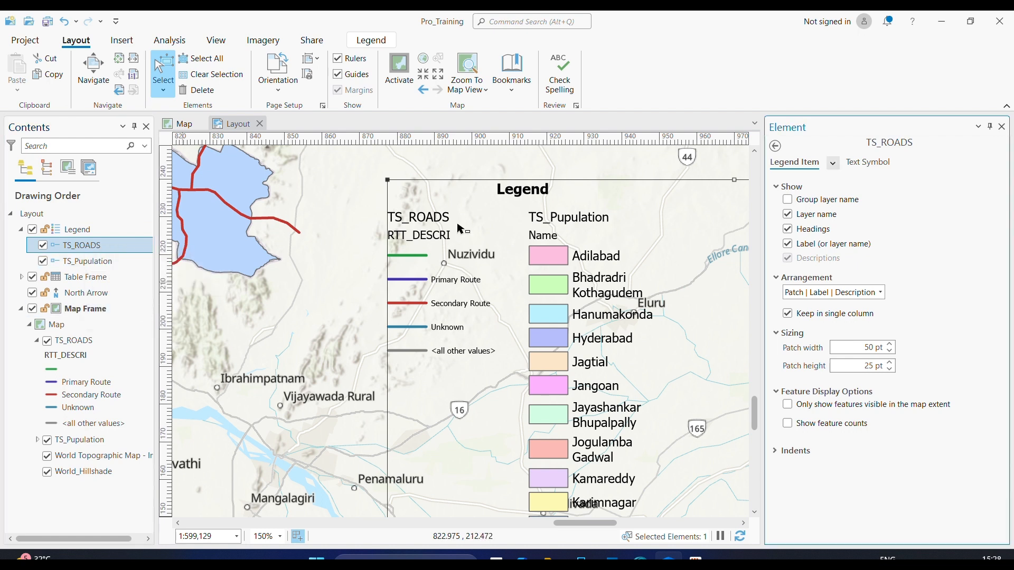
pyautogui.click(833, 164)
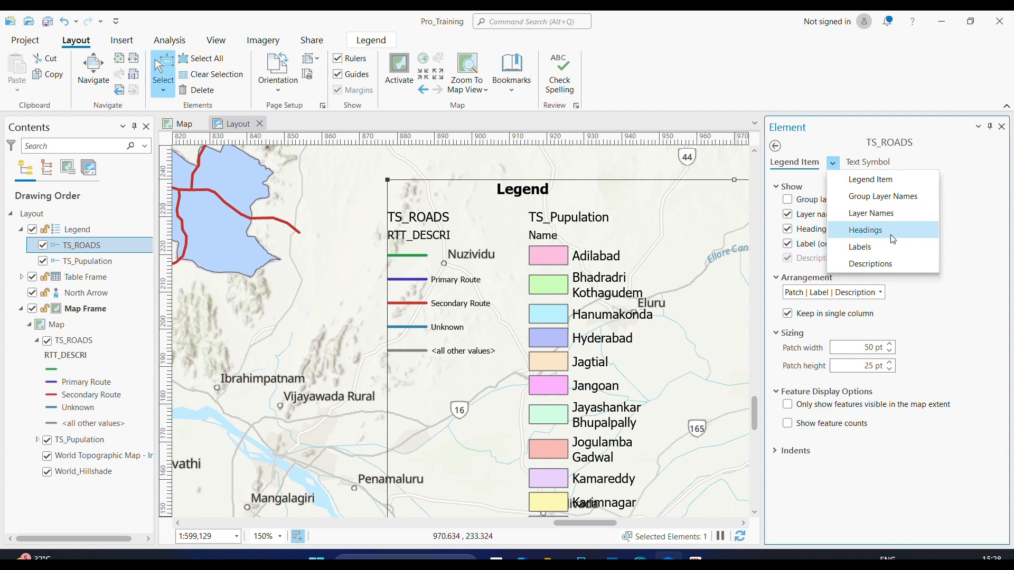
pyautogui.click(883, 254)
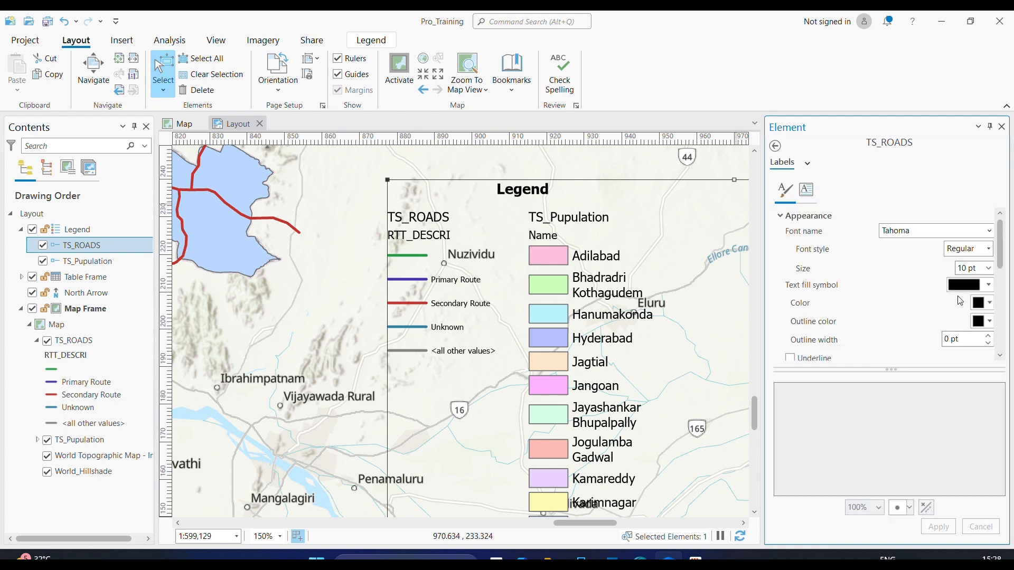
pyautogui.write('20')
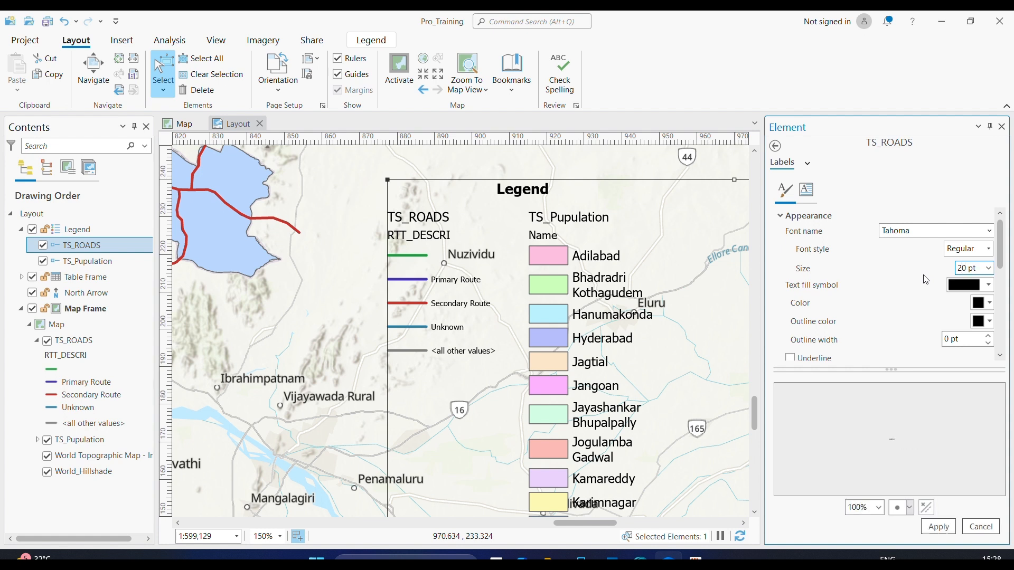
pyautogui.click(940, 526)
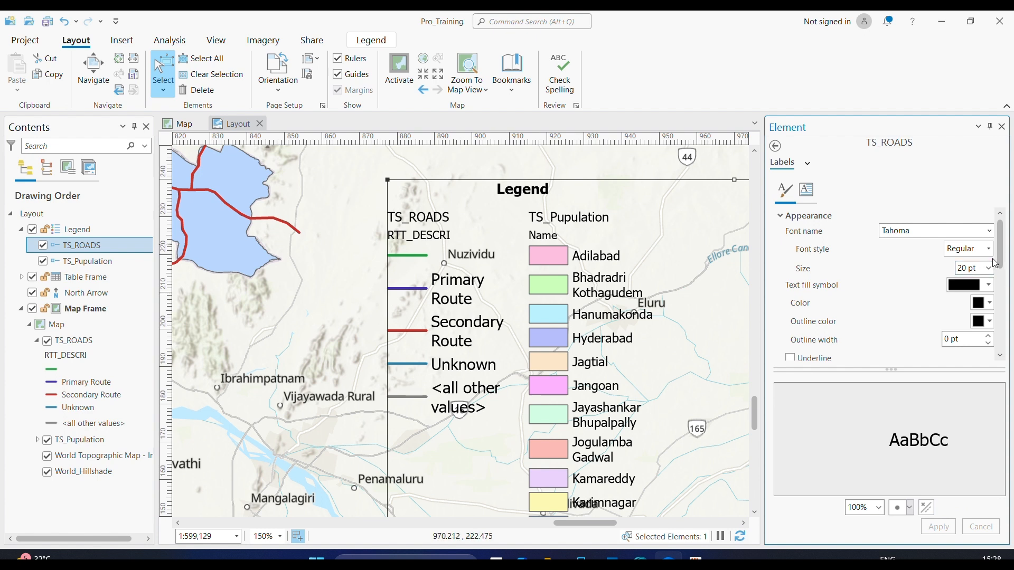
# Set the heading font size of the TS_ROADS legend item to 50 pt and apply it
pyautogui.click(808, 163)
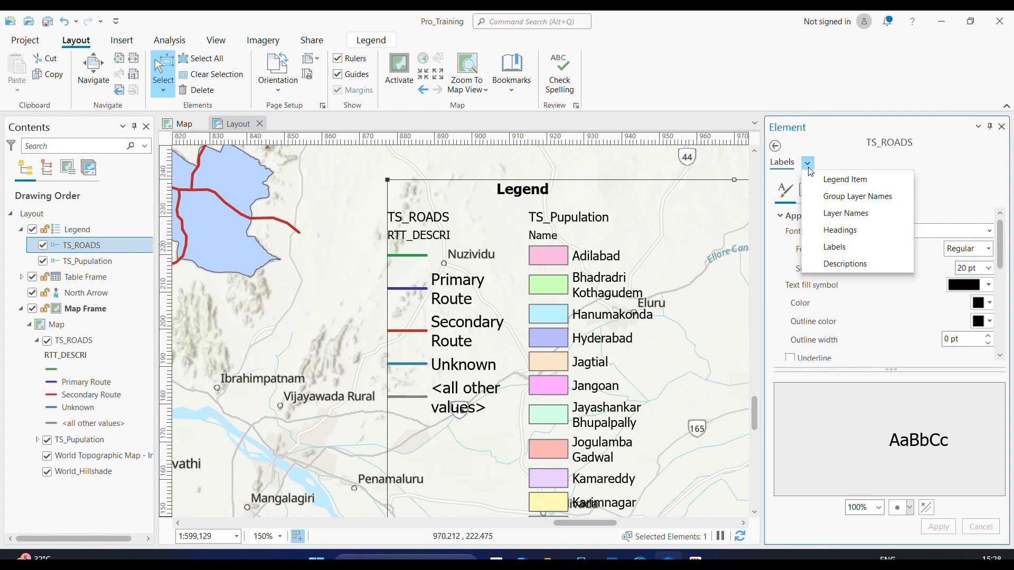
pyautogui.click(845, 232)
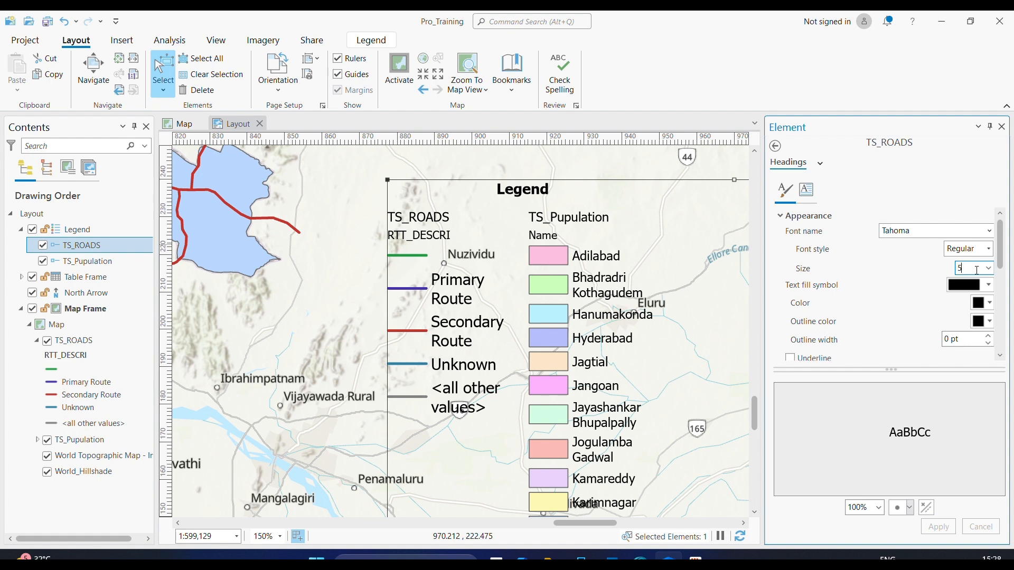
pyautogui.click(945, 529)
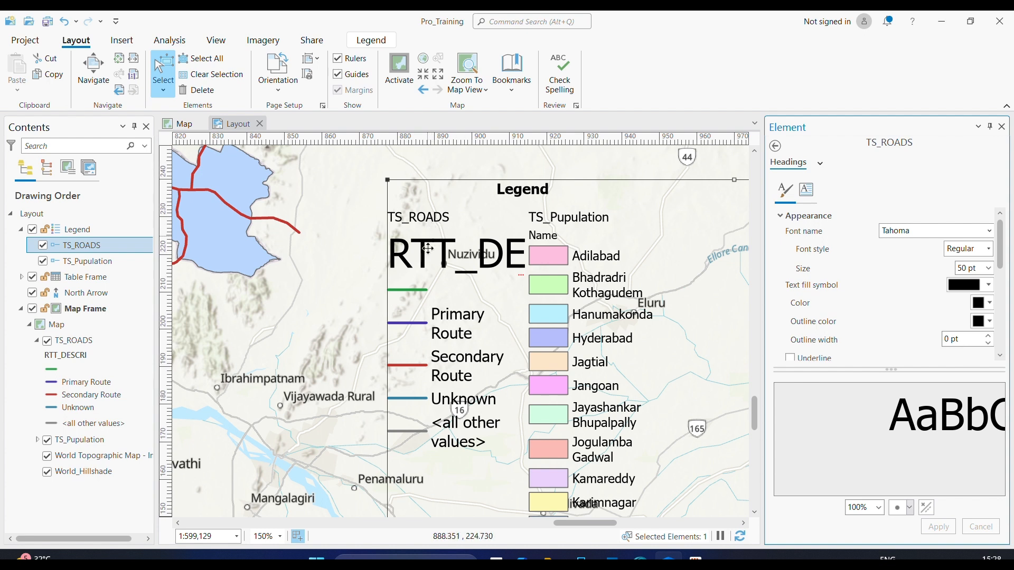
pyautogui.scroll(-2, 901, 328)
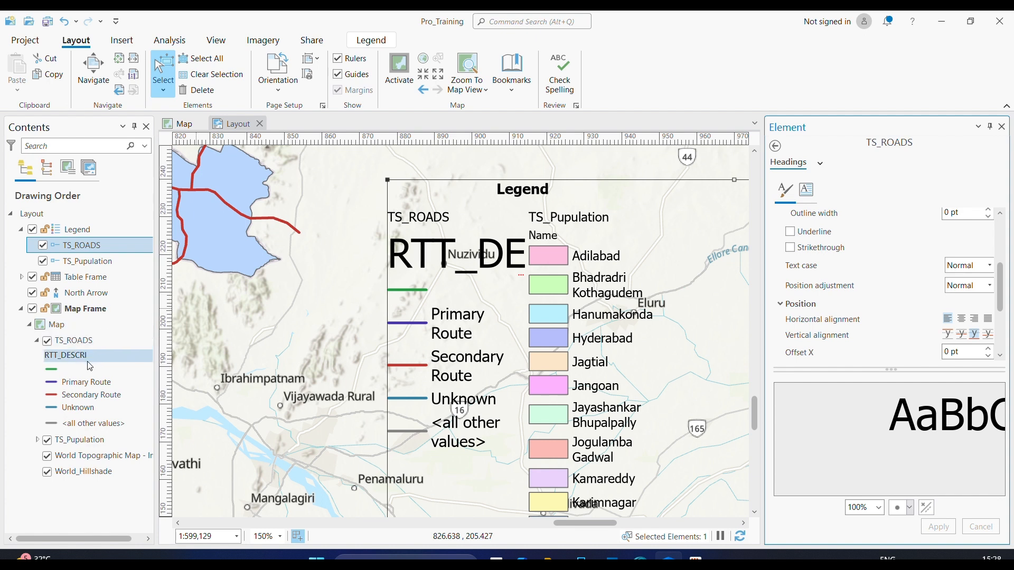
# Clear the RTT_DESCRI heading text under the TS_ROADS layer in the map's contents
pyautogui.click(68, 361)
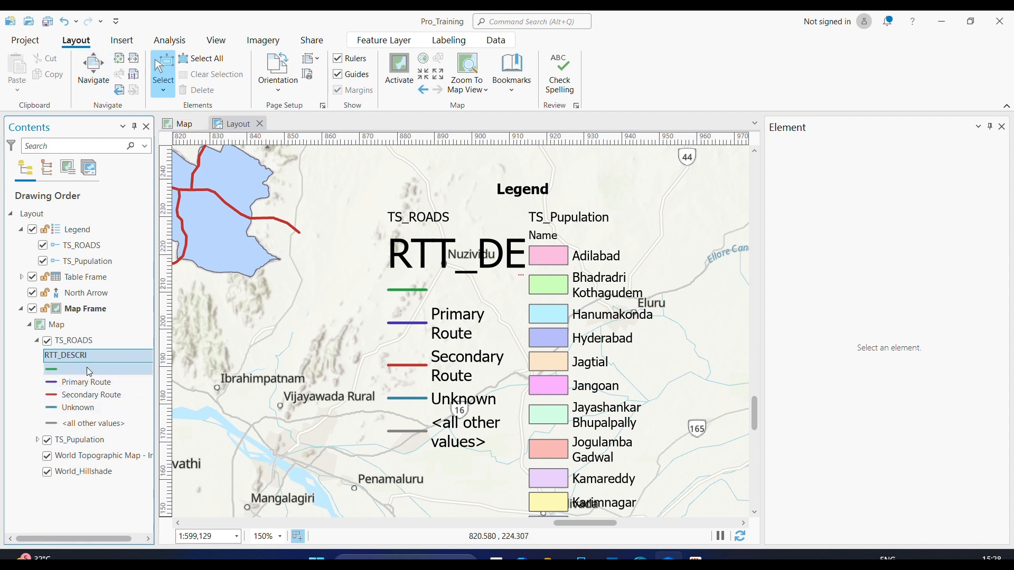
pyautogui.click(98, 360)
pyautogui.press('BackSpace')
pyautogui.press('Return')
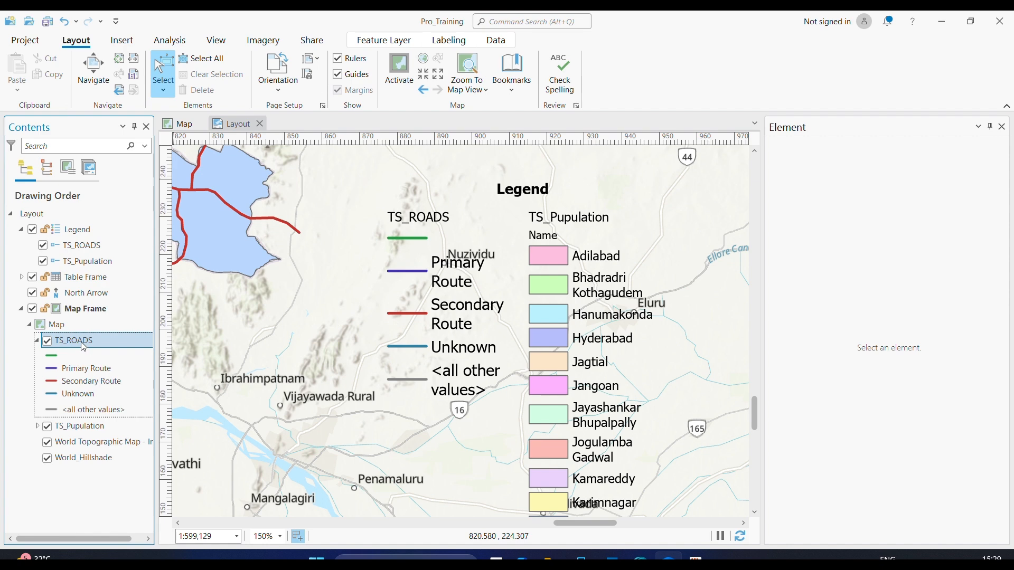
# Try removing the group of four route classes from the TS_ROADS symbology, undo the removal and close the symbology settings
pyautogui.rightClick(84, 347)
pyautogui.click(145, 320)
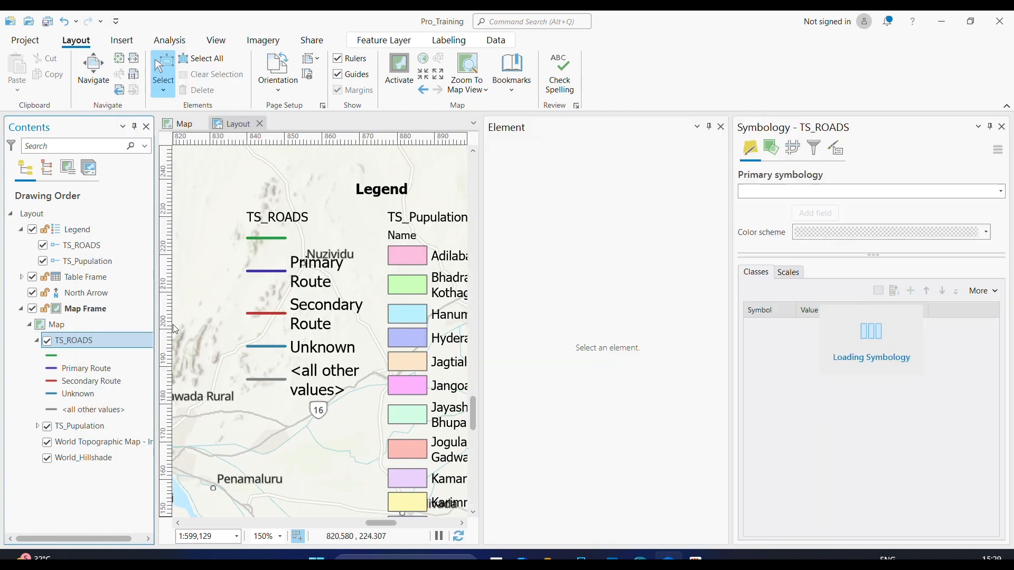
pyautogui.click(773, 349)
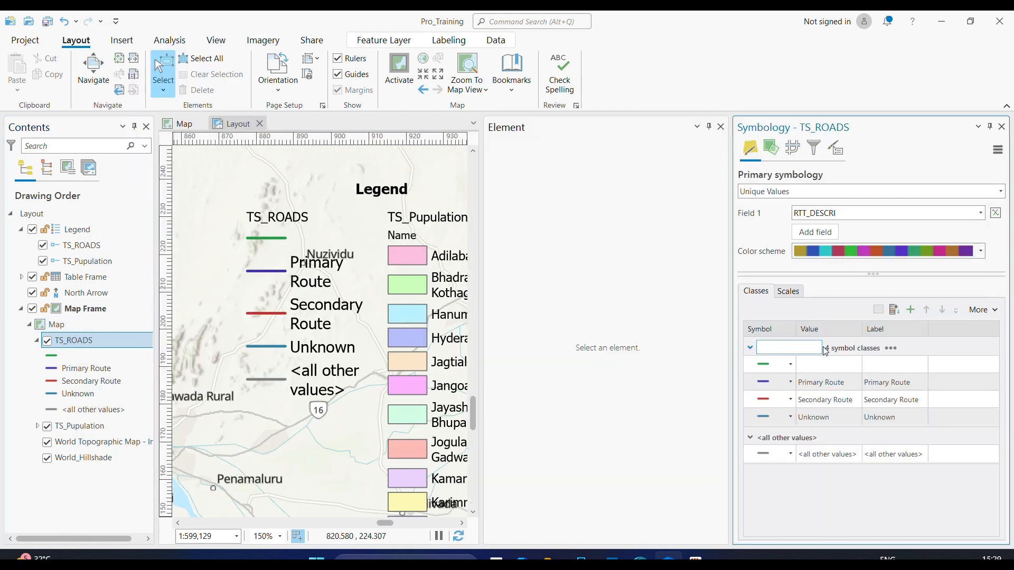
pyautogui.click(892, 349)
pyautogui.click(929, 391)
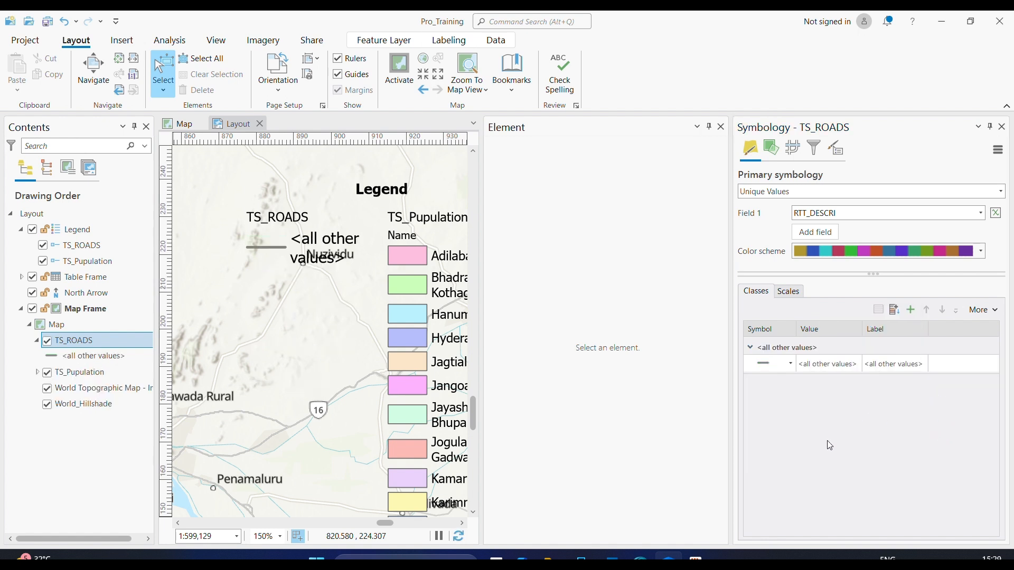
pyautogui.hotkey('ctrl', 'z')
pyautogui.click(784, 349)
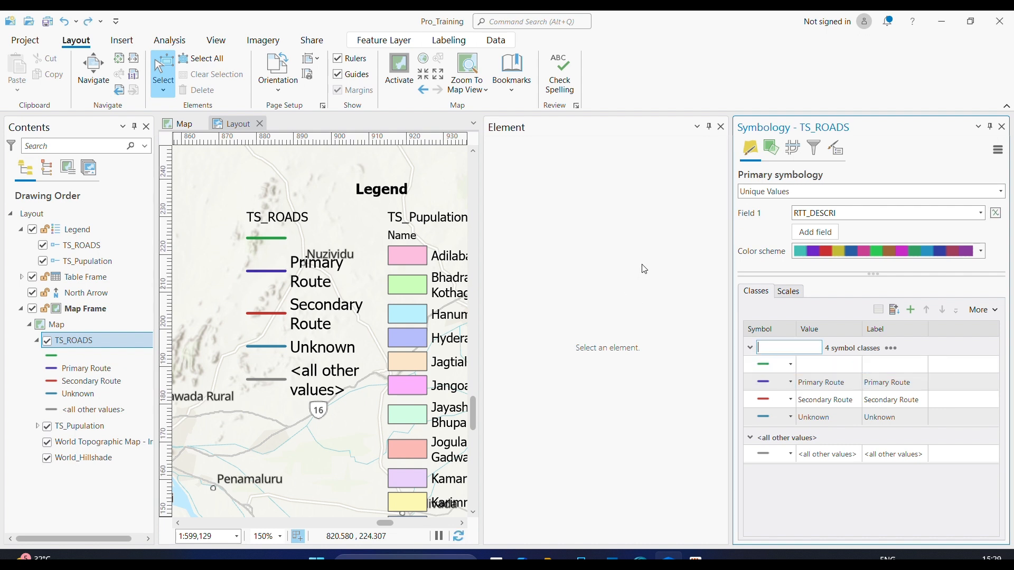
pyautogui.click(1002, 126)
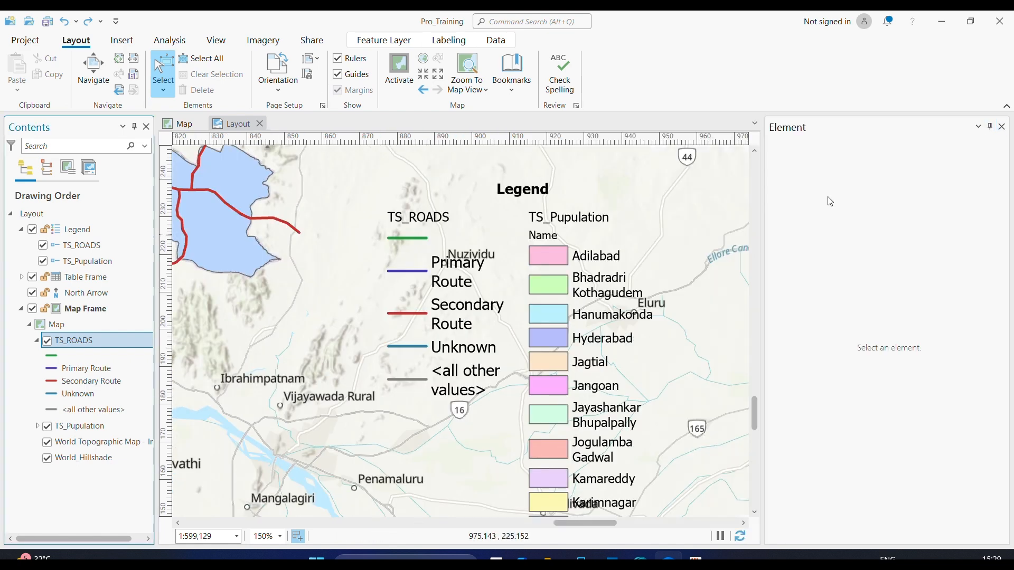
# Open the symbology settings of the TS_Pupulation layer in the map
pyautogui.scroll(-2, 533, 317)
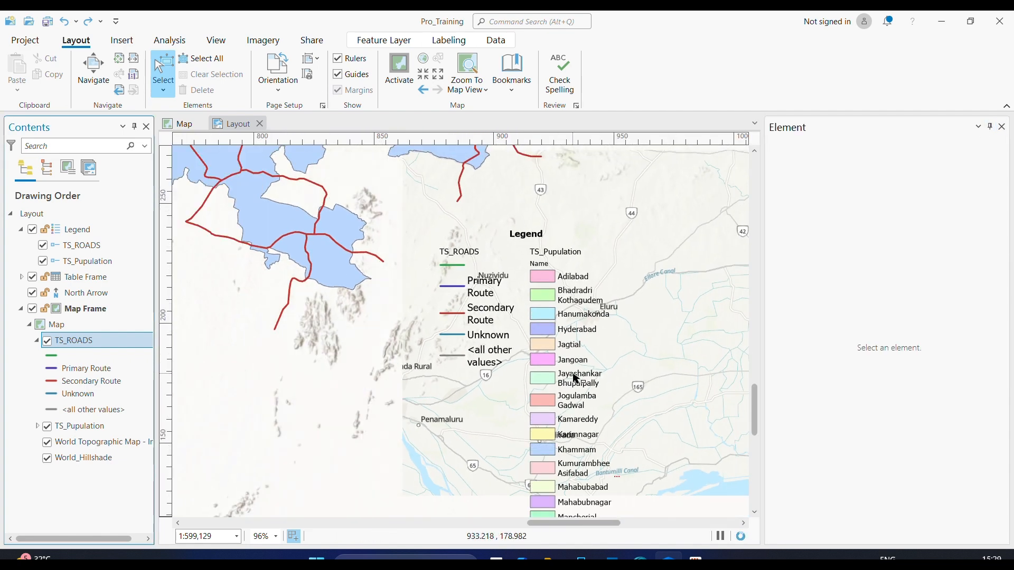
pyautogui.scroll(2, 550, 278)
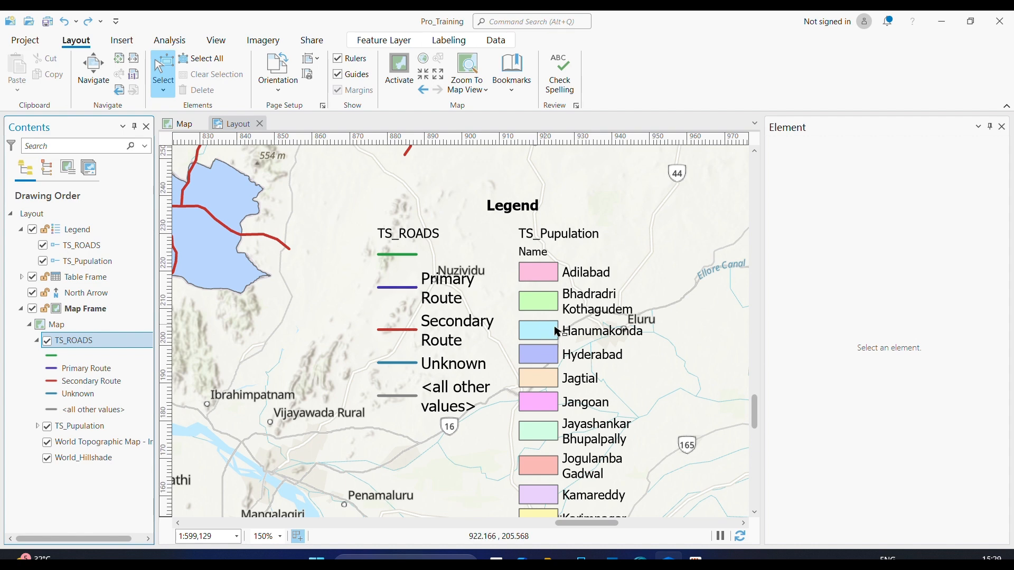
pyautogui.scroll(-3, 540, 333)
pyautogui.moveTo(500, 349); pyautogui.dragTo(371, 340)
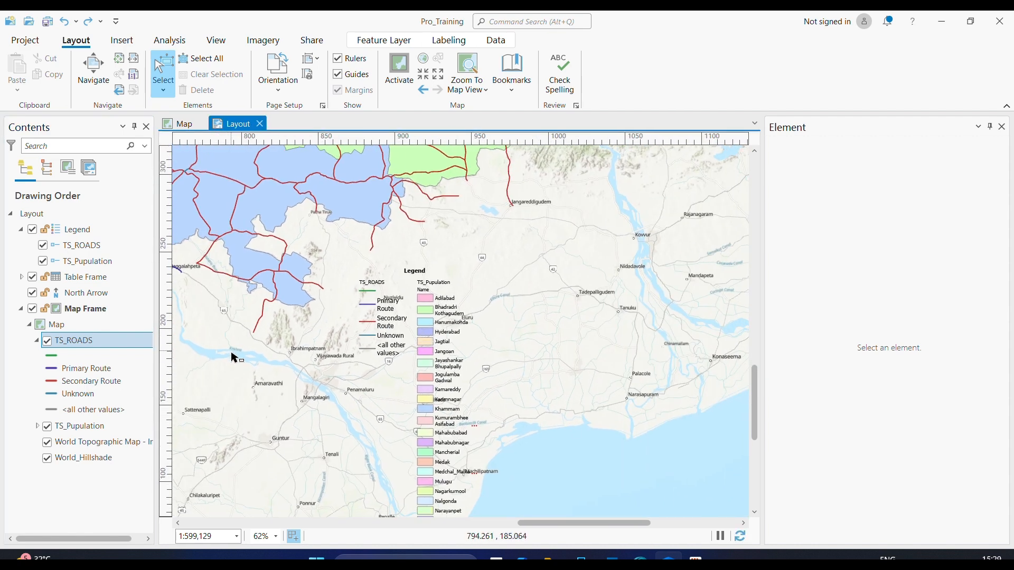
pyautogui.click(112, 267)
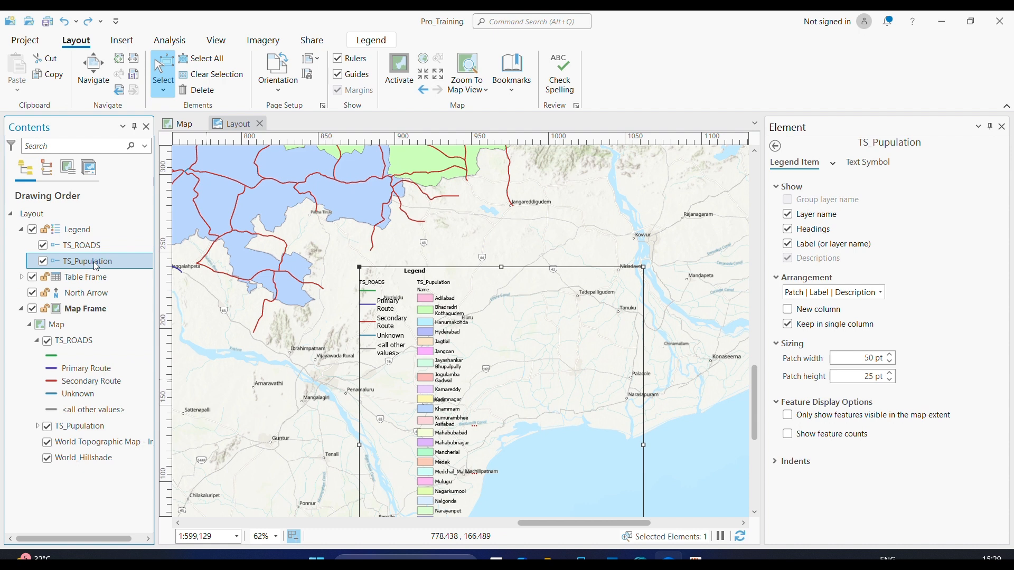
pyautogui.click(100, 428)
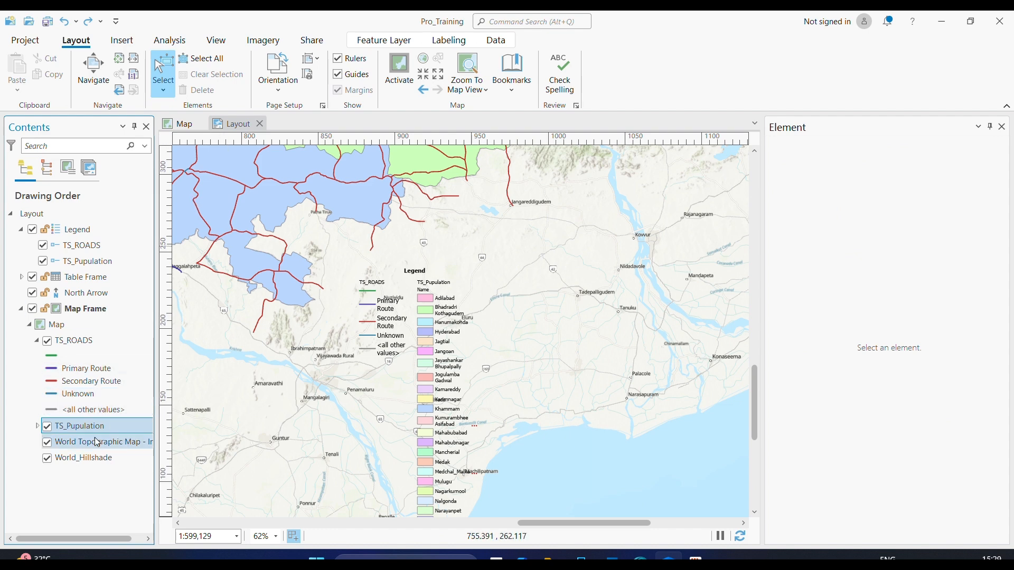
pyautogui.rightClick(95, 432)
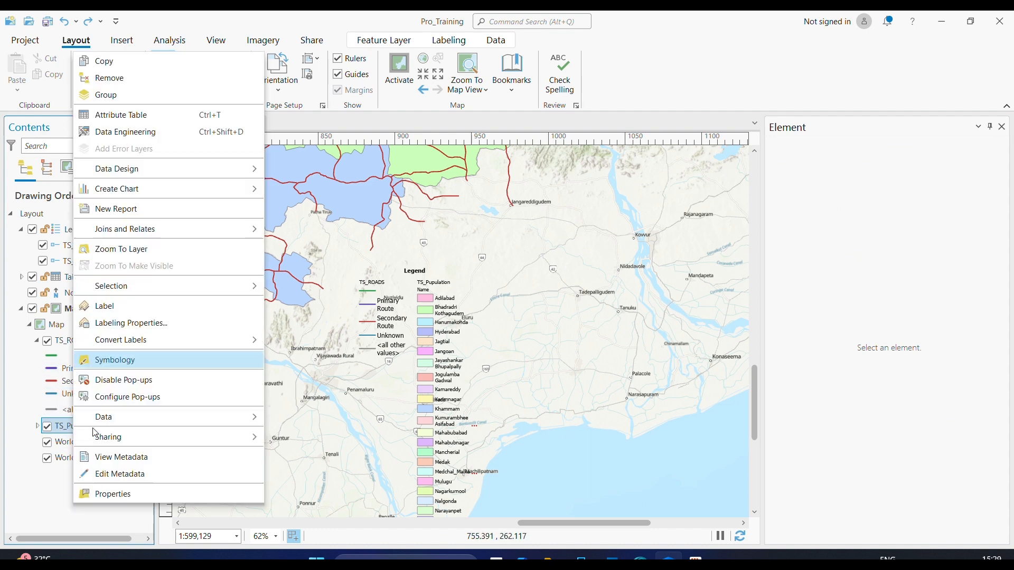
pyautogui.click(128, 354)
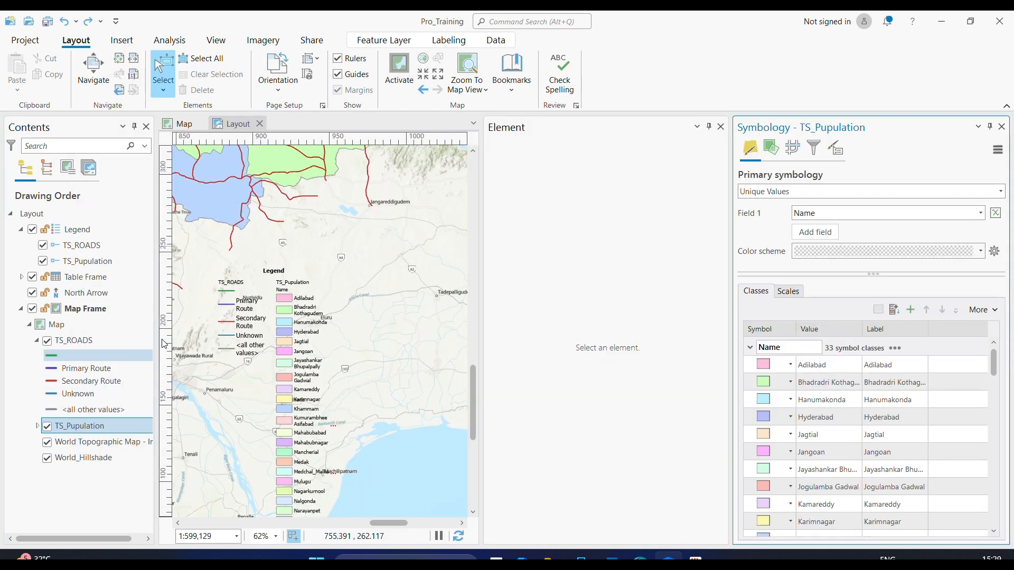
# Try the irregular natural area shape and the ellipse as legend patches for the Adilabad class
pyautogui.click(791, 365)
pyautogui.click(792, 366)
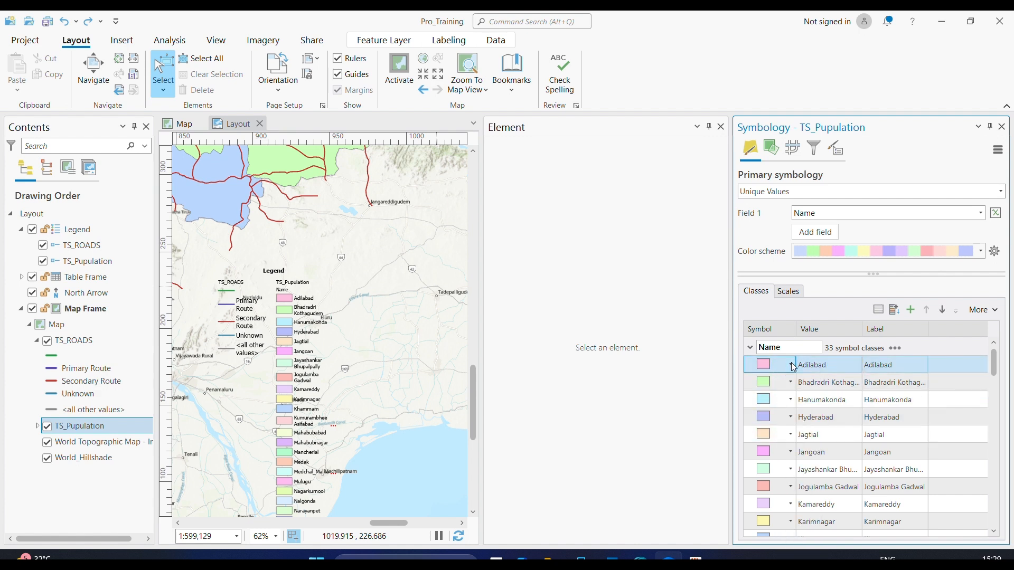
pyautogui.click(792, 365)
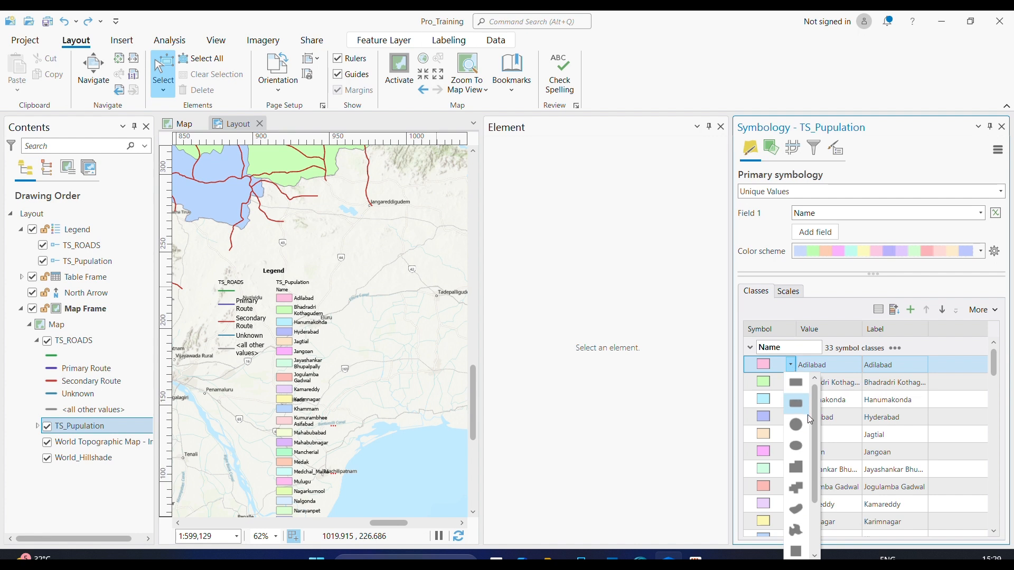
pyautogui.click(801, 475)
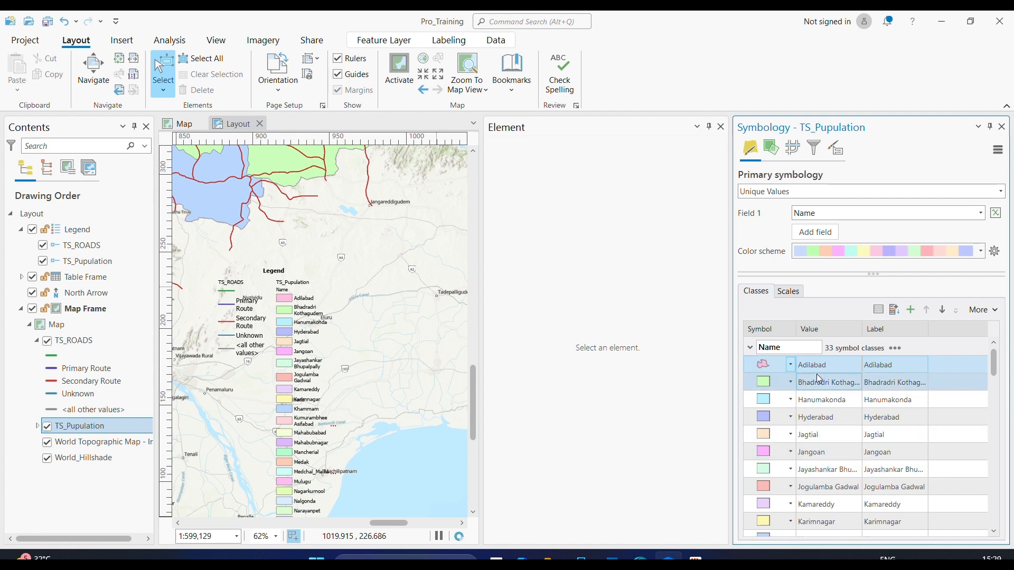
pyautogui.click(791, 366)
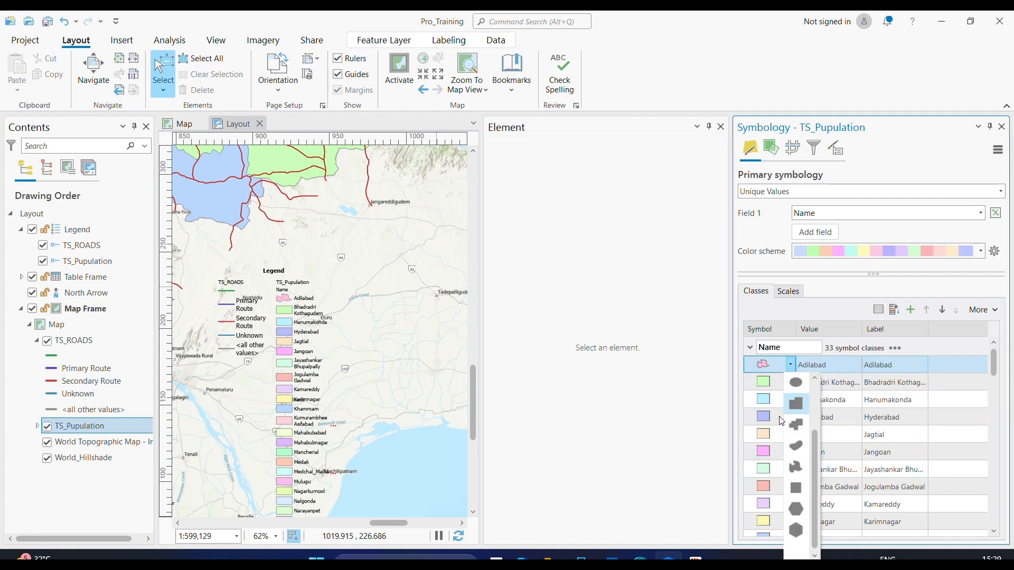
pyautogui.click(794, 381)
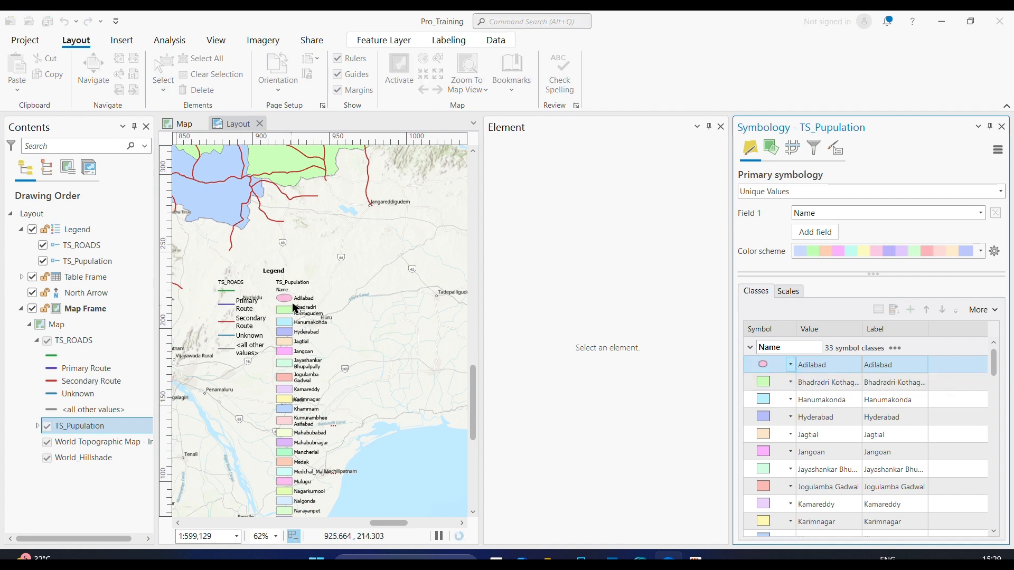
# Switch the Adilabad class's legend patch back to the irregular area shape and finally to the plain rectangle
pyautogui.click(790, 366)
pyautogui.click(792, 464)
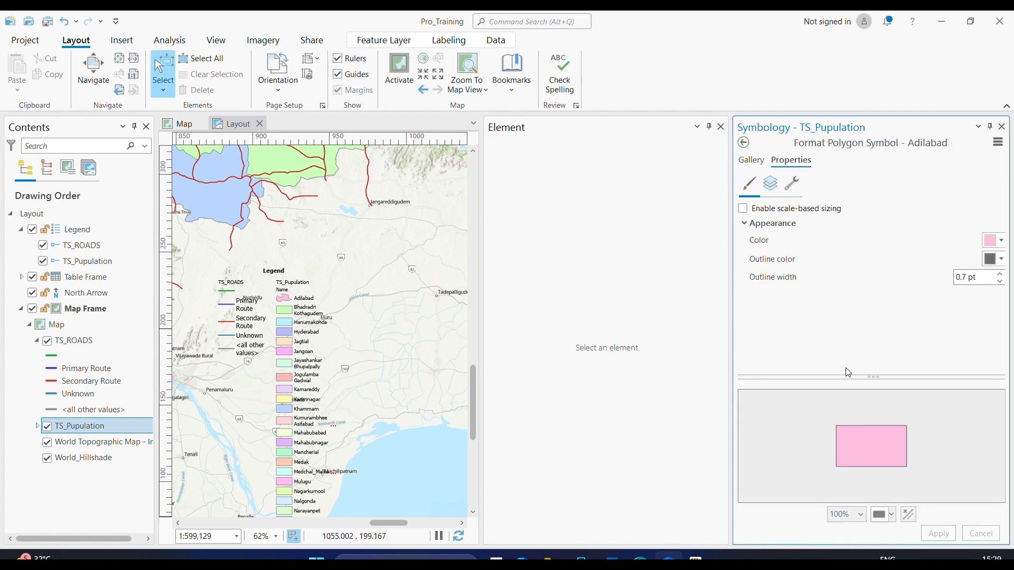
pyautogui.click(749, 143)
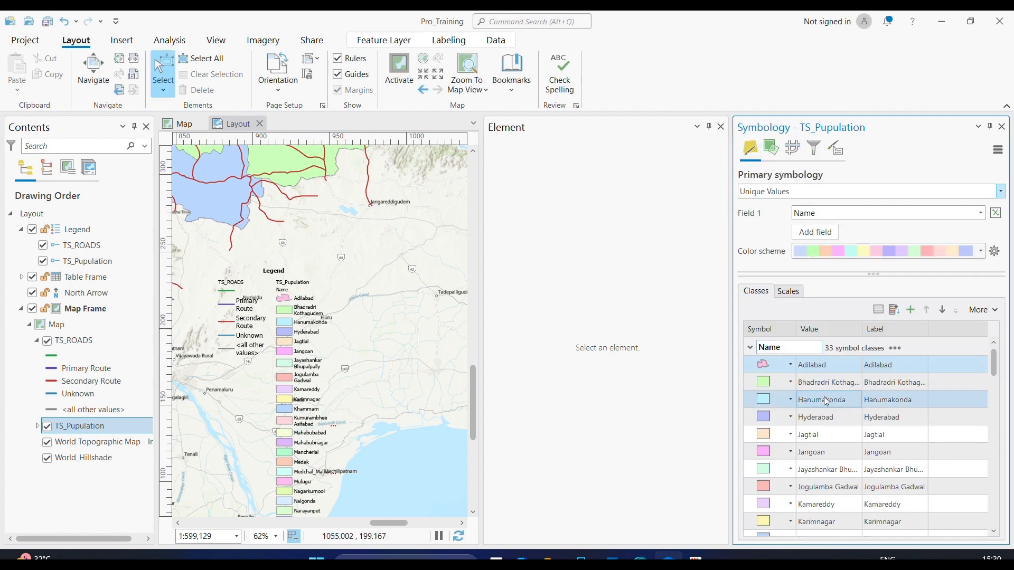
pyautogui.click(791, 366)
pyautogui.click(796, 383)
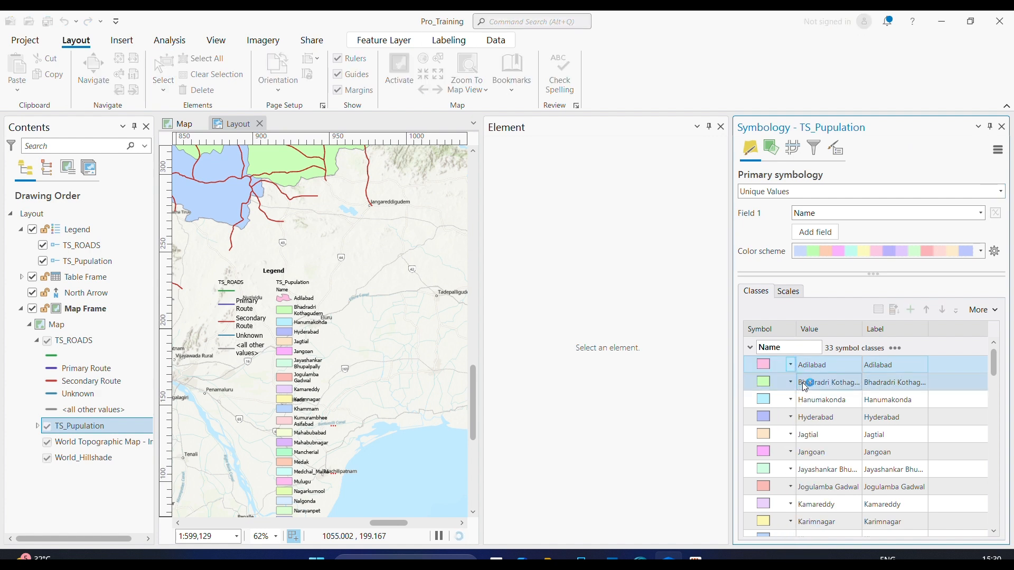
# Select all district classes from Adilabad to the last Yadadri class and give them the irregular natural area legend patch
pyautogui.scroll(-10, 851, 459)
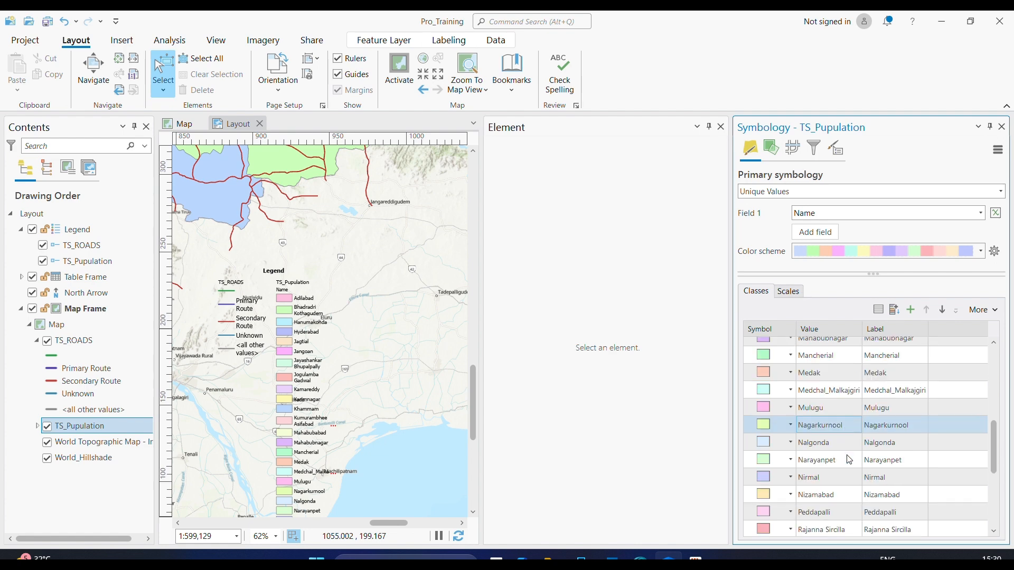
pyautogui.keyDown('shift'); pyautogui.click(848, 495); pyautogui.keyUp('shift')
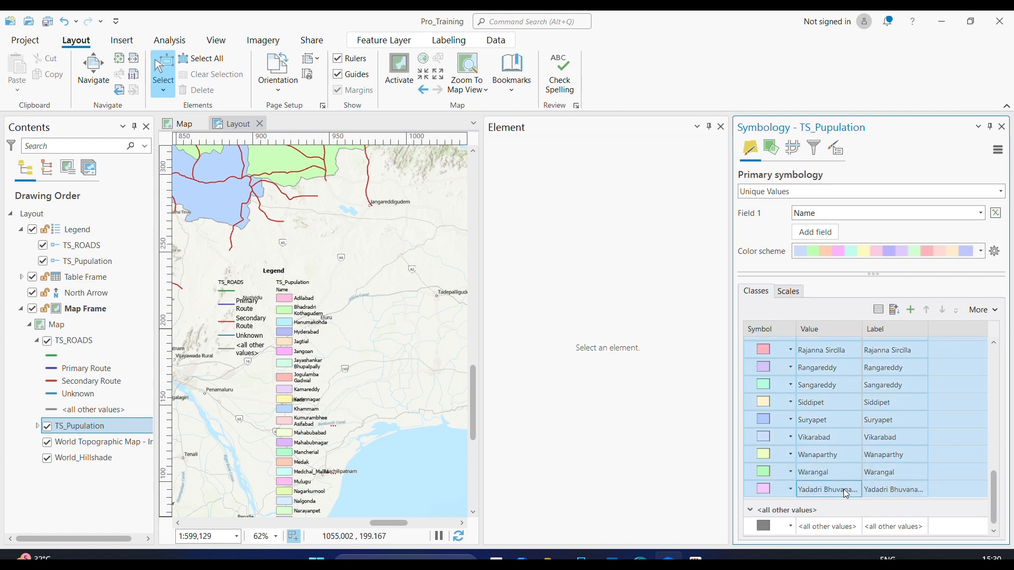
pyautogui.rightClick(843, 370)
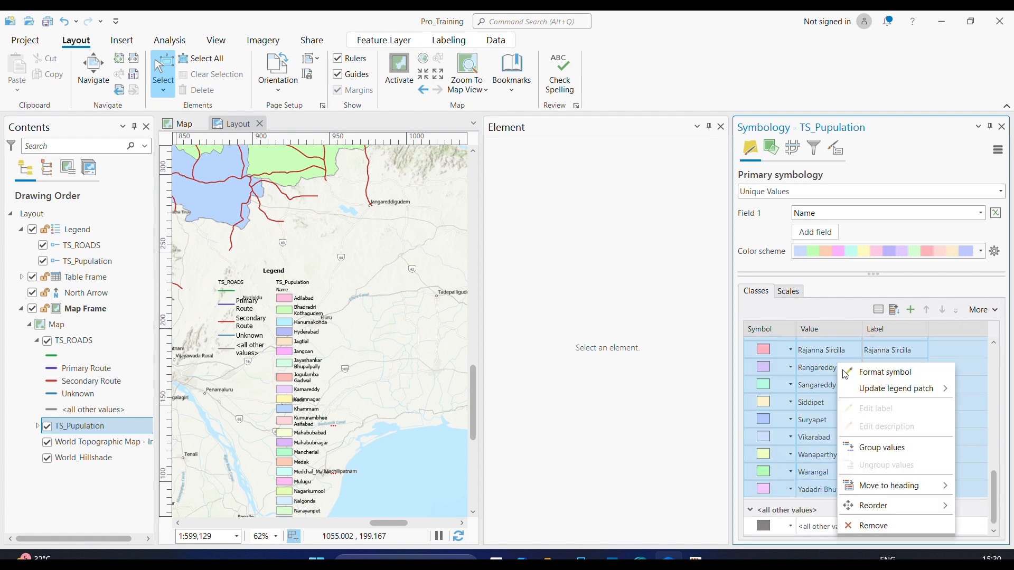
pyautogui.moveTo(868, 393)
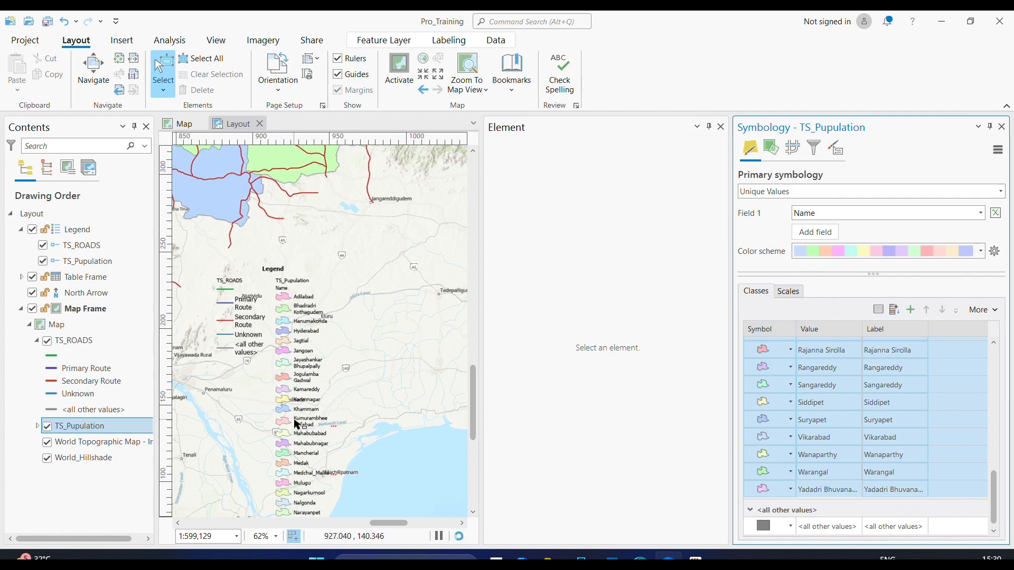
pyautogui.scroll(2, 294, 423)
pyautogui.scroll(-3, 317, 370)
pyautogui.scroll(4, 332, 313)
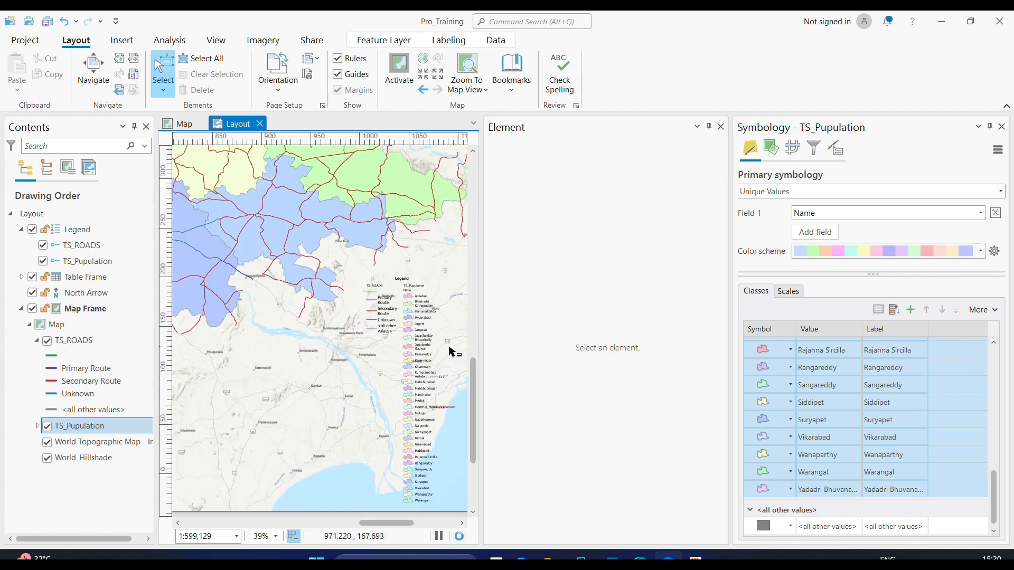
pyautogui.scroll(-2, 399, 344)
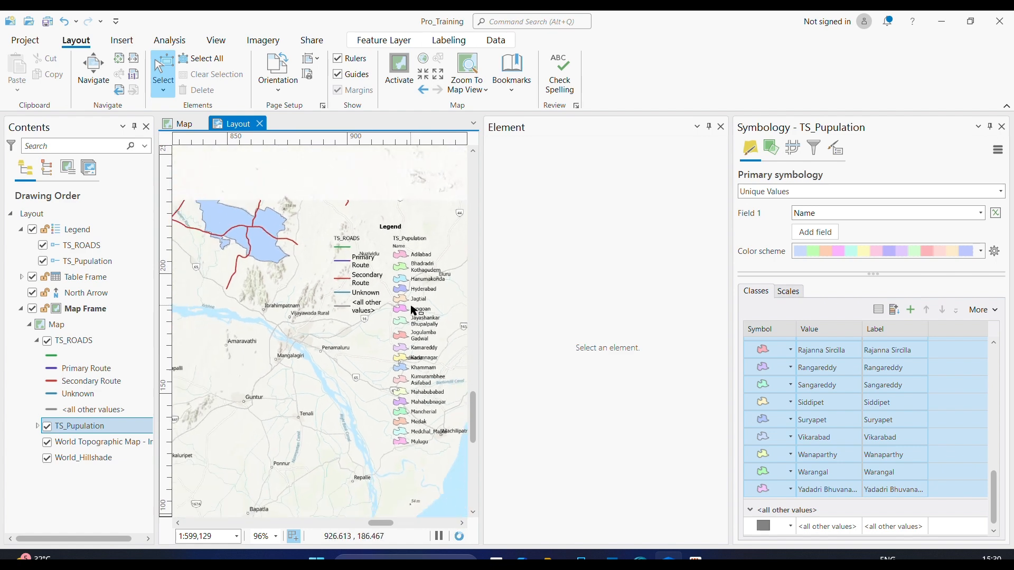
pyautogui.click(547, 301)
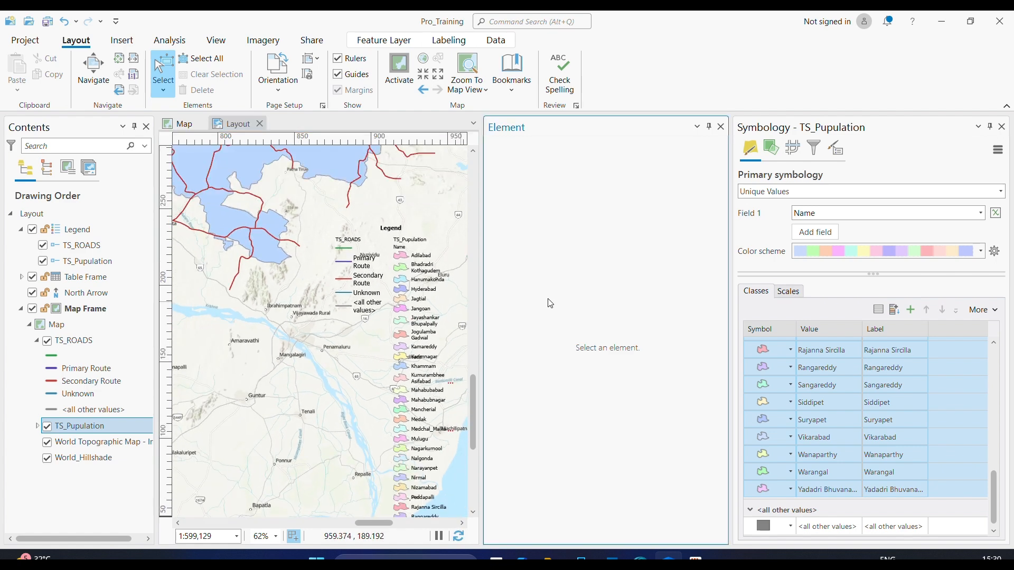
# Select all four route classes in the TS_ROADS symbology and give them the S-curve legend patch
pyautogui.click(373, 279)
pyautogui.click(69, 352)
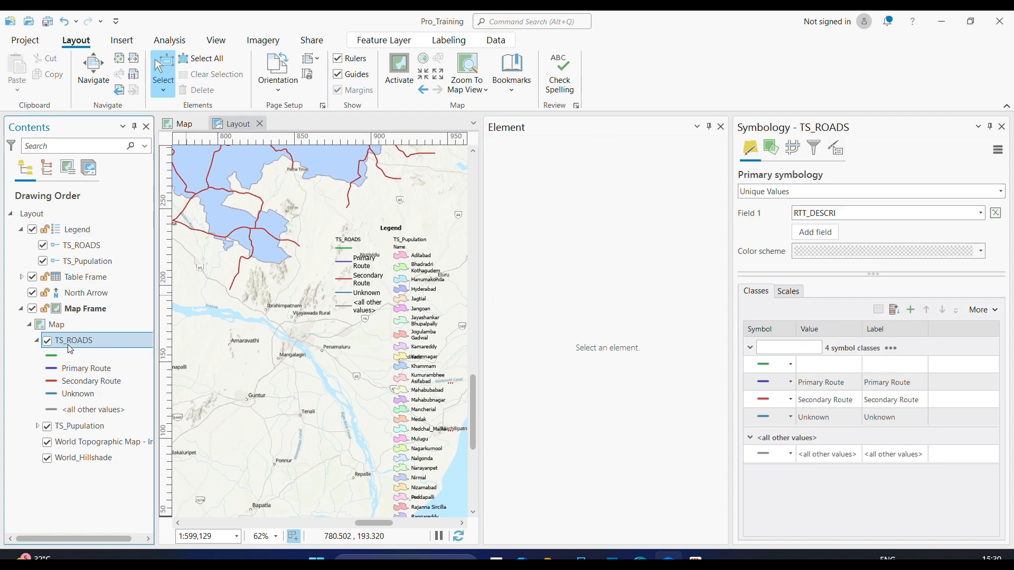
pyautogui.click(824, 366)
pyautogui.keyDown('shift'); pyautogui.click(842, 418); pyautogui.keyUp('shift')
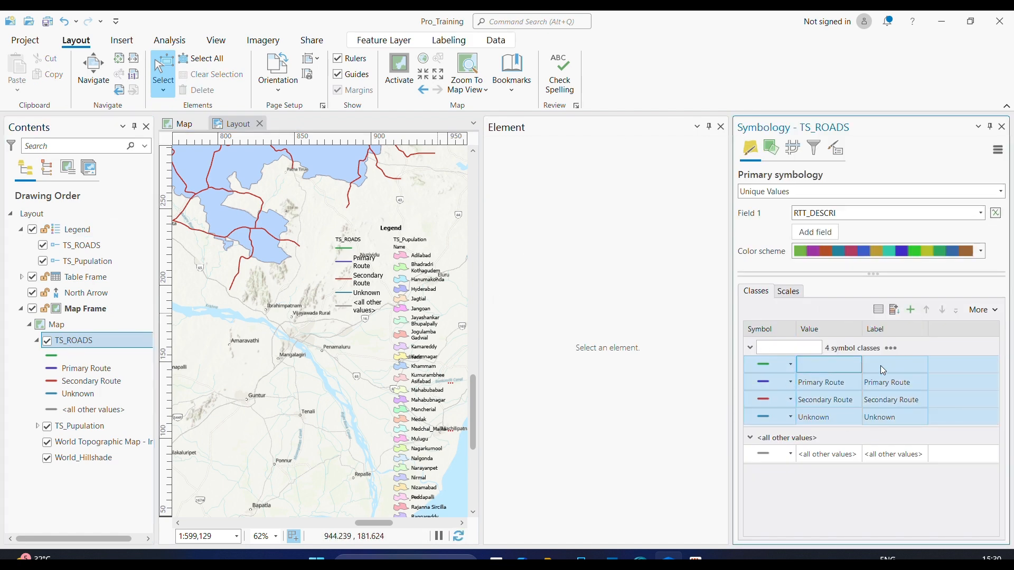
pyautogui.rightClick(822, 383)
pyautogui.moveTo(857, 229)
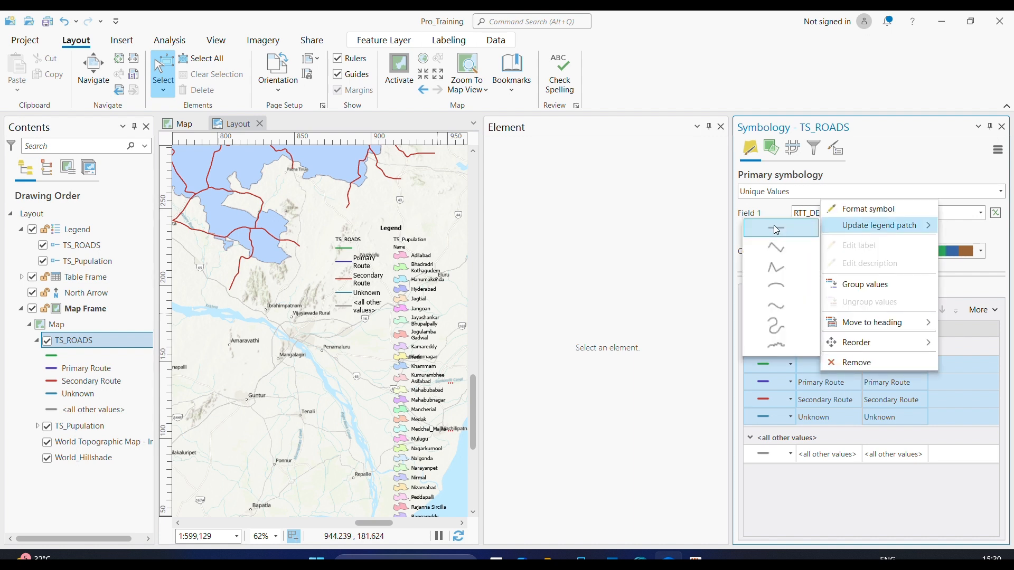
pyautogui.click(783, 329)
pyautogui.click(985, 497)
pyautogui.scroll(4, 358, 231)
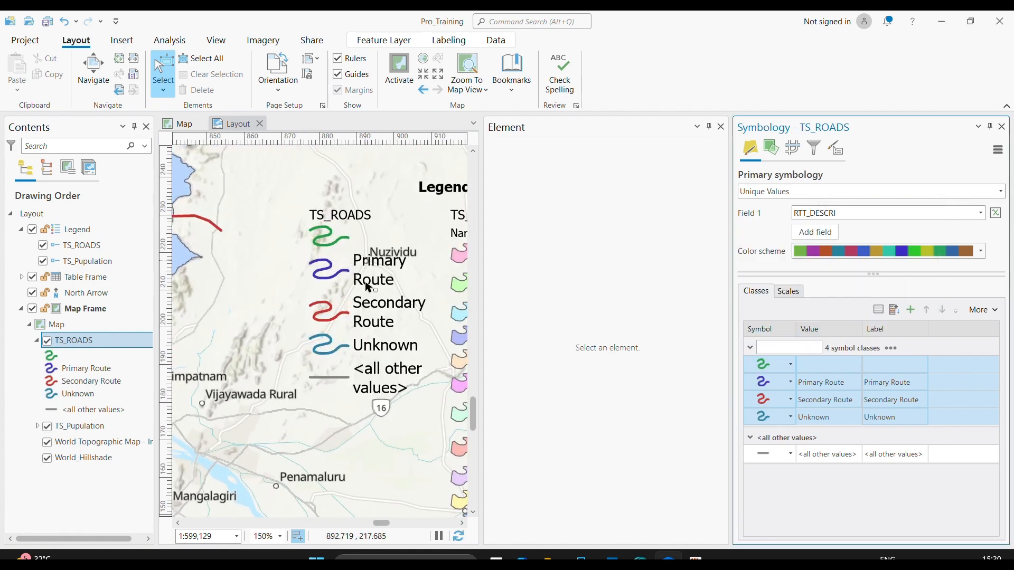
# Change the legend patch of the four selected TS_ROADS route classes to the gentle wave line
pyautogui.click(790, 367)
pyautogui.rightClick(842, 408)
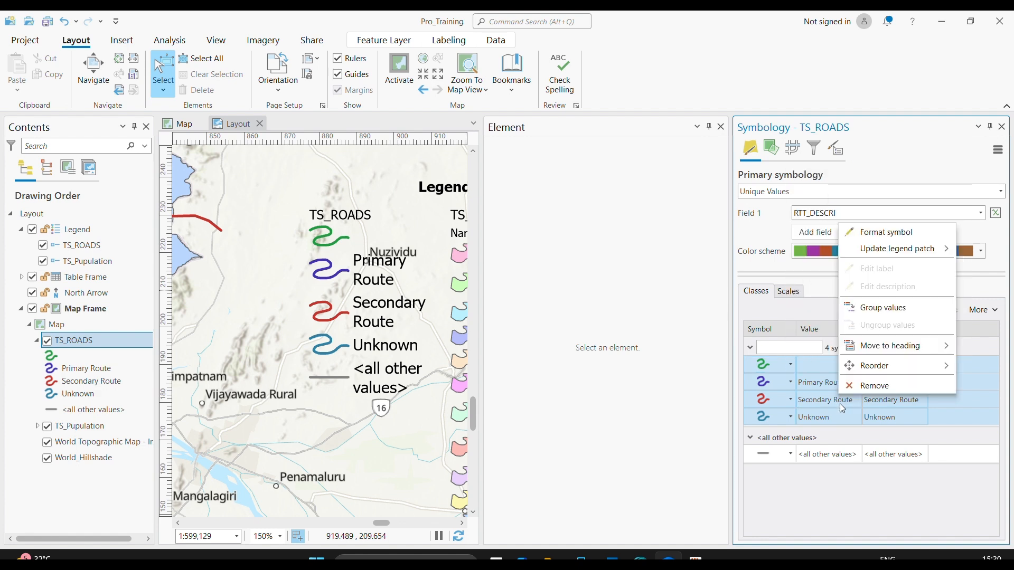
pyautogui.moveTo(919, 249)
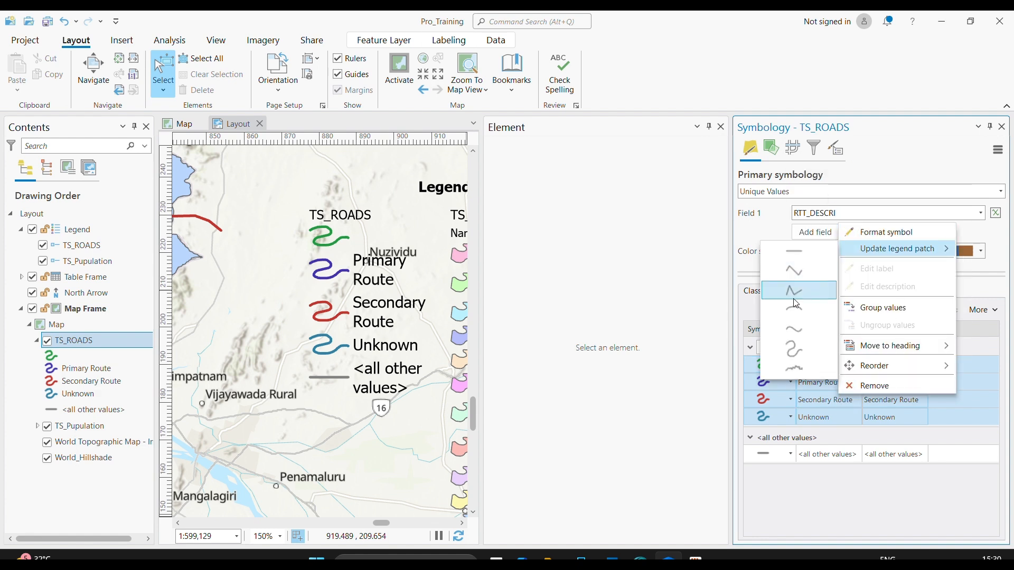
pyautogui.click(795, 329)
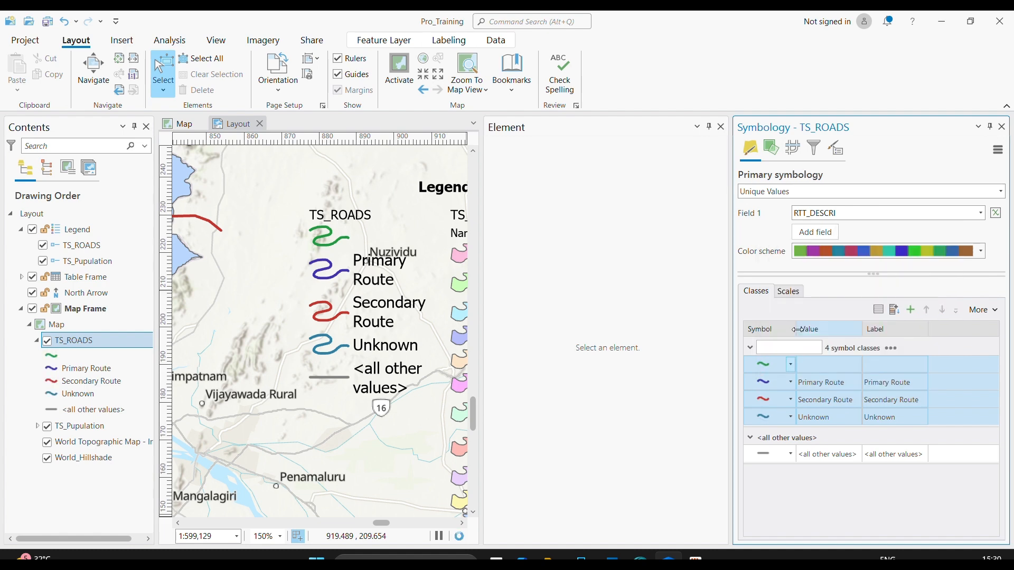
pyautogui.scroll(-3, 335, 273)
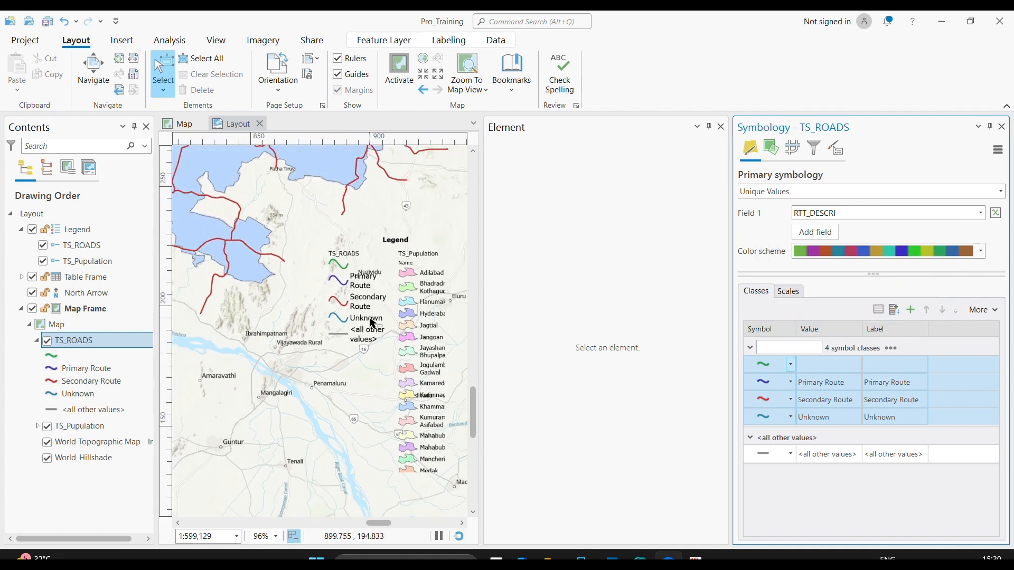
pyautogui.scroll(-2, 372, 323)
pyautogui.scroll(-2, 389, 290)
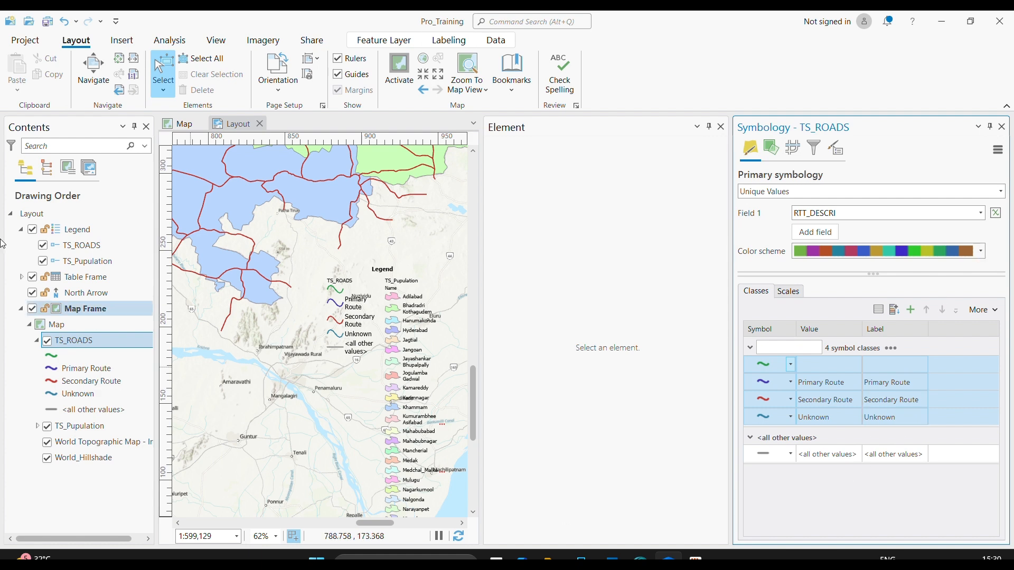
# Close the symbology settings and open the properties of the TS_Pupulation legend item
pyautogui.click(426, 324)
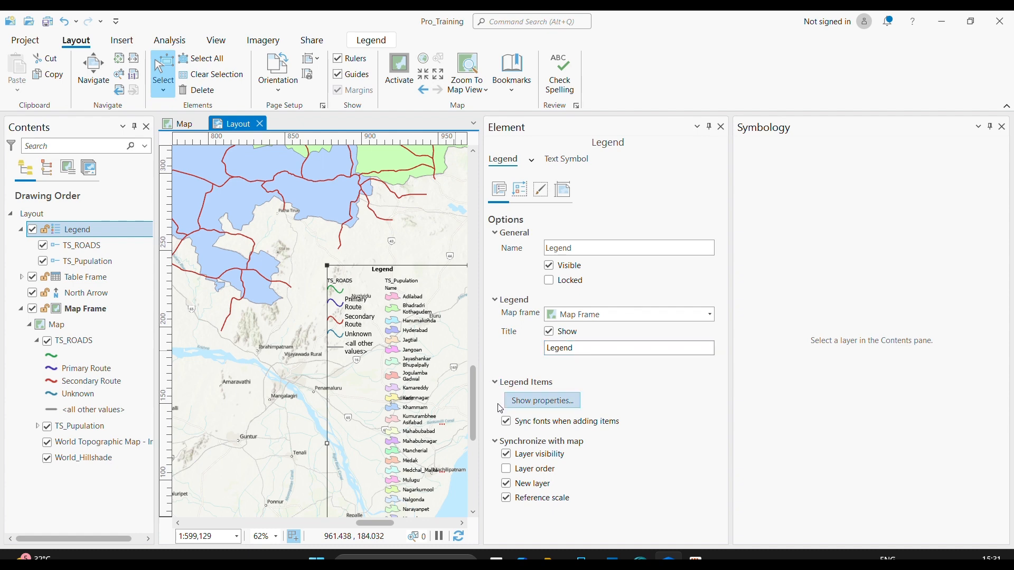
pyautogui.scroll(5, 397, 260)
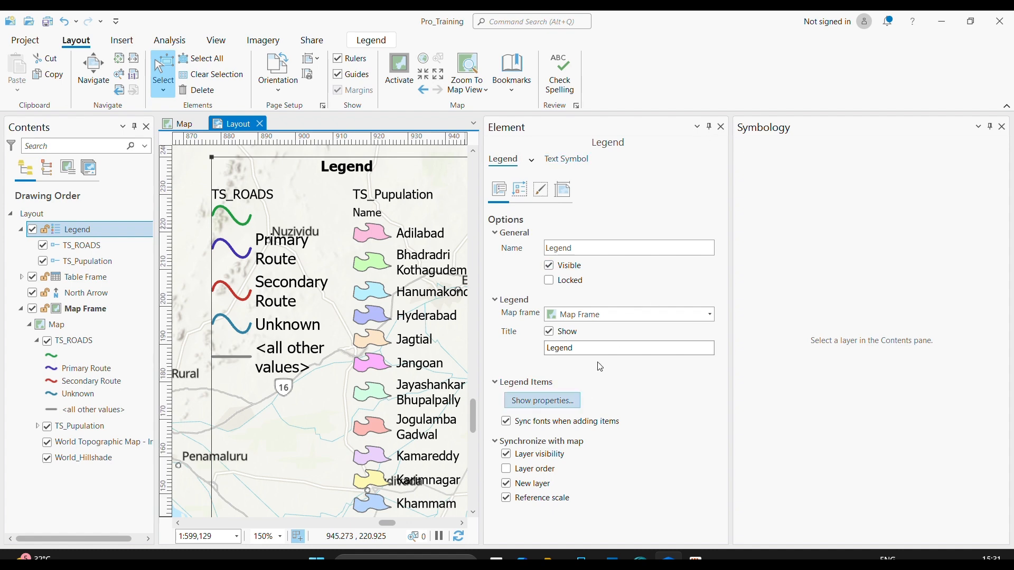
pyautogui.click(1003, 128)
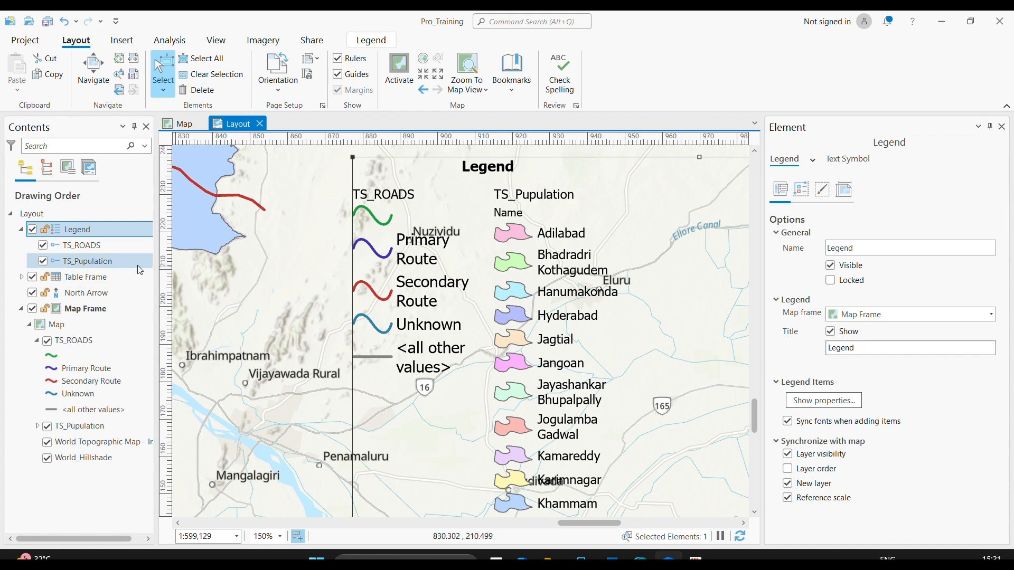
pyautogui.click(77, 264)
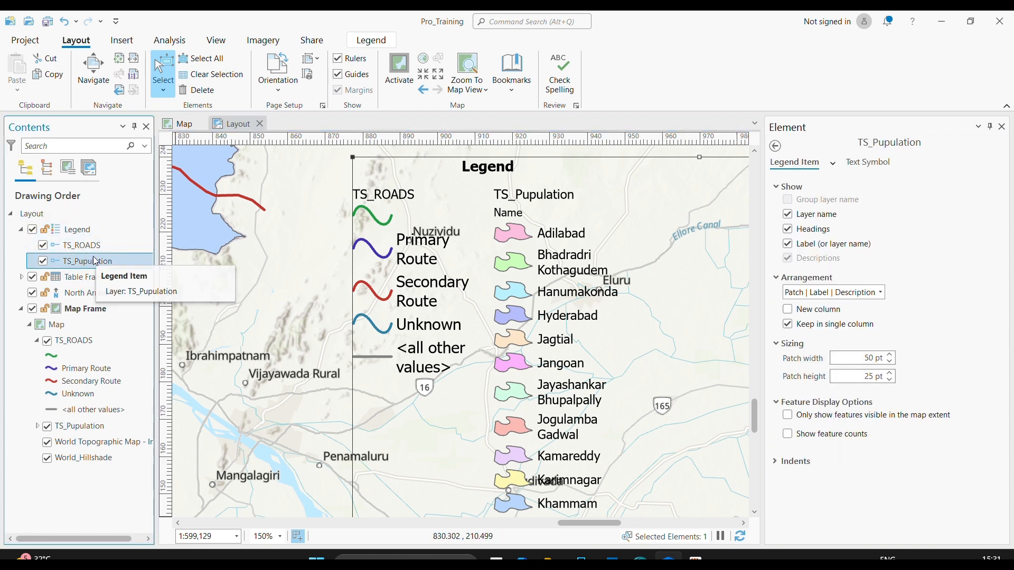
# Set the layer name indent of the TS_Pupulation legend item to 50 pt
pyautogui.rightClick(94, 261)
pyautogui.click(146, 267)
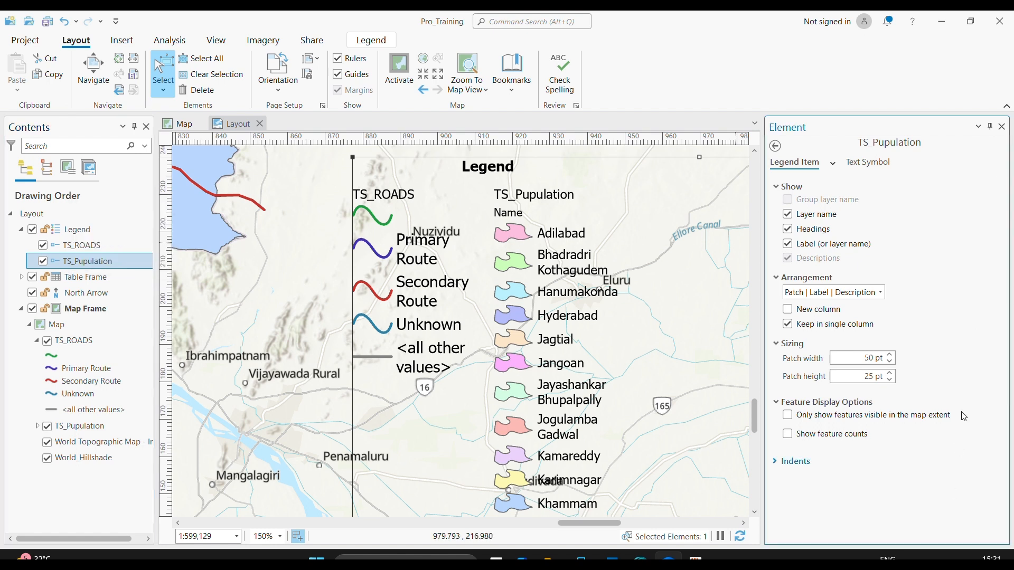
pyautogui.click(786, 464)
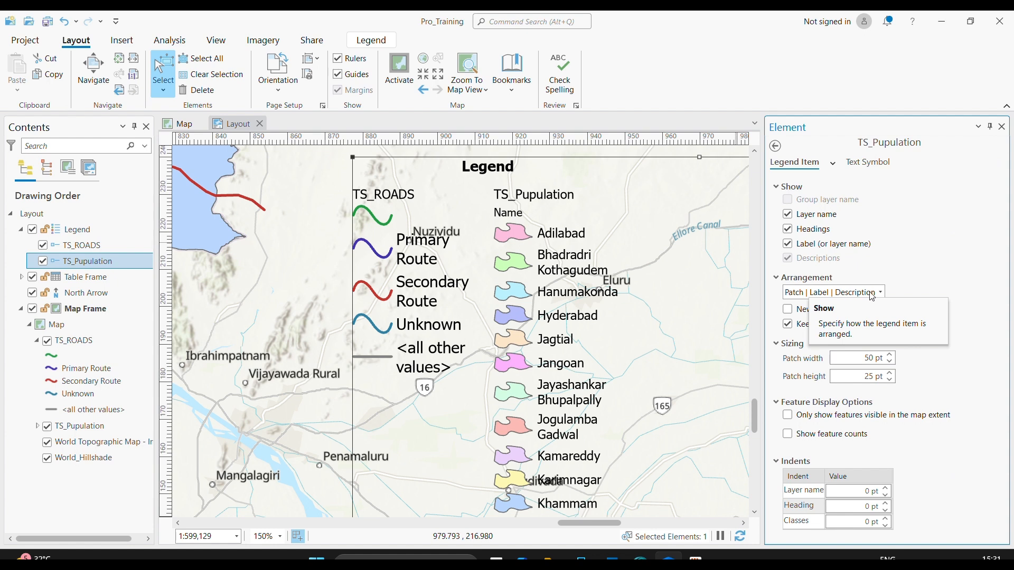
pyautogui.click(787, 277)
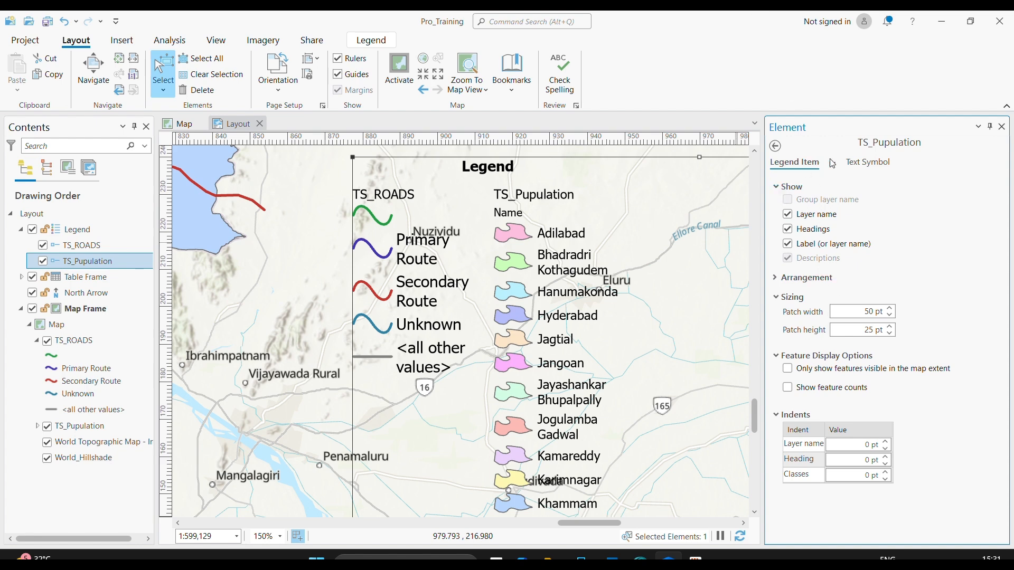
pyautogui.click(821, 283)
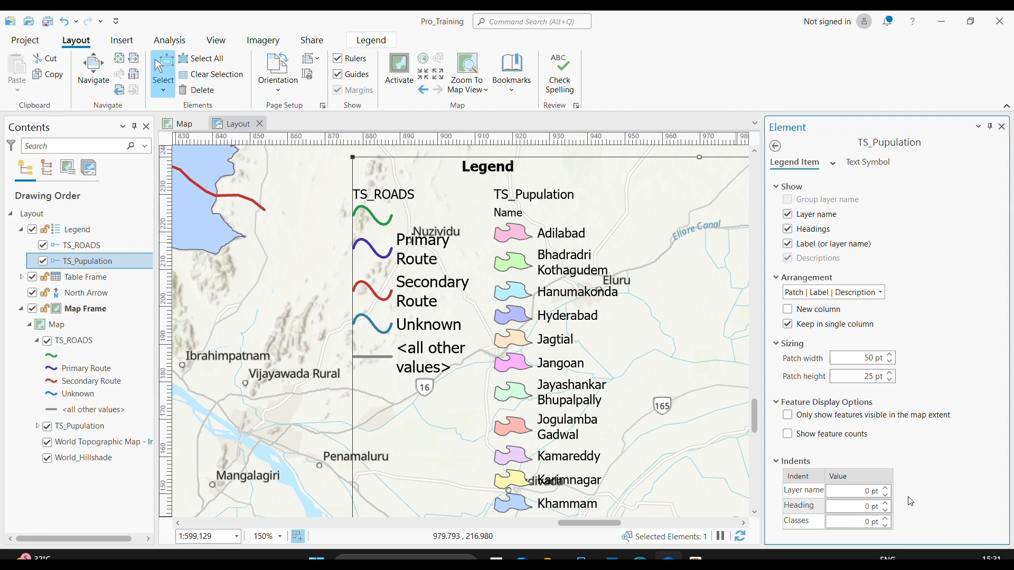
pyautogui.click(861, 493)
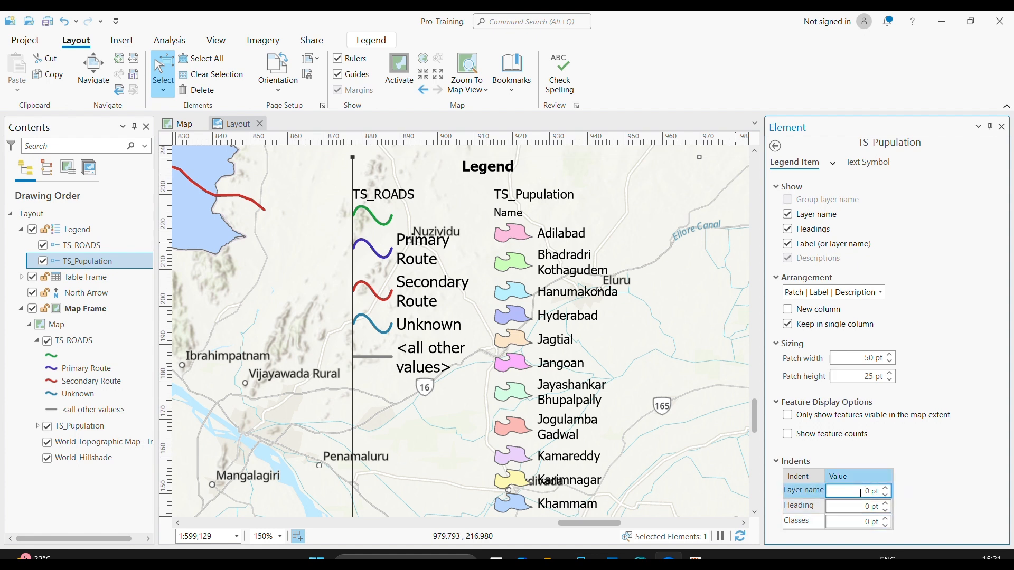
pyautogui.write('50')
pyautogui.press('Return')
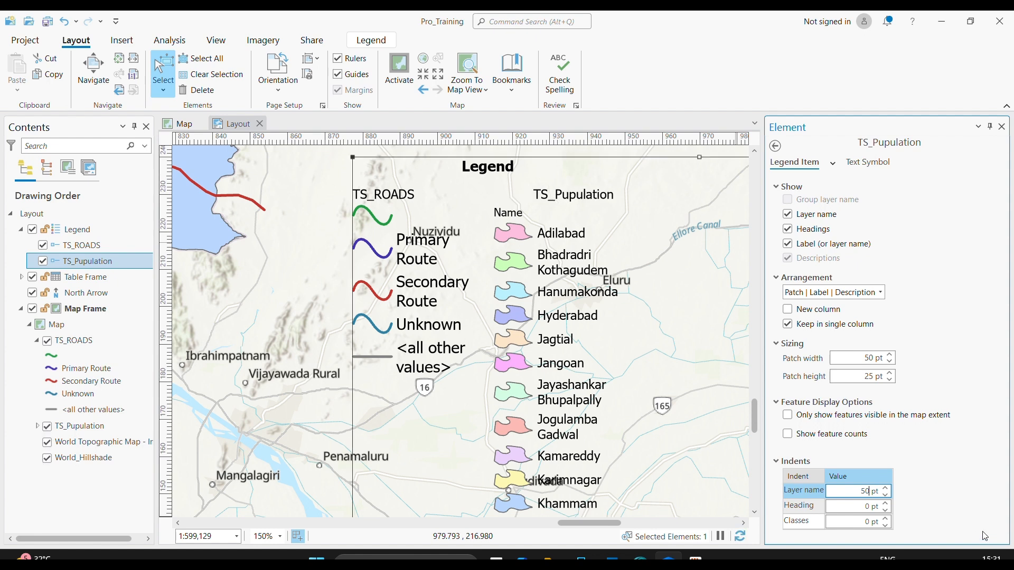
# Set the heading and classes indents of the TS_Pupulation legend item to 50 pt each
pyautogui.click(858, 508)
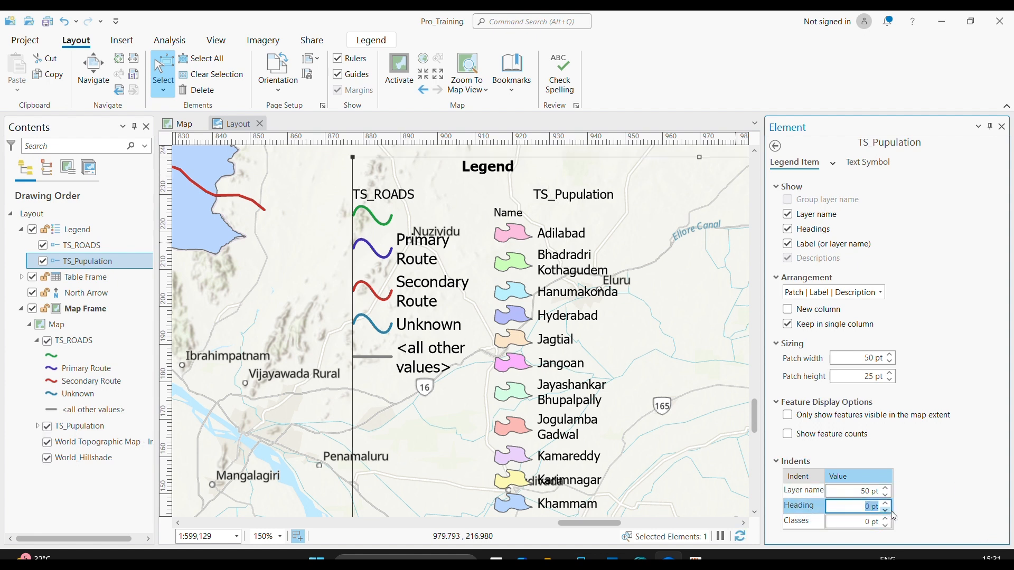
pyautogui.write('50')
pyautogui.press('Return')
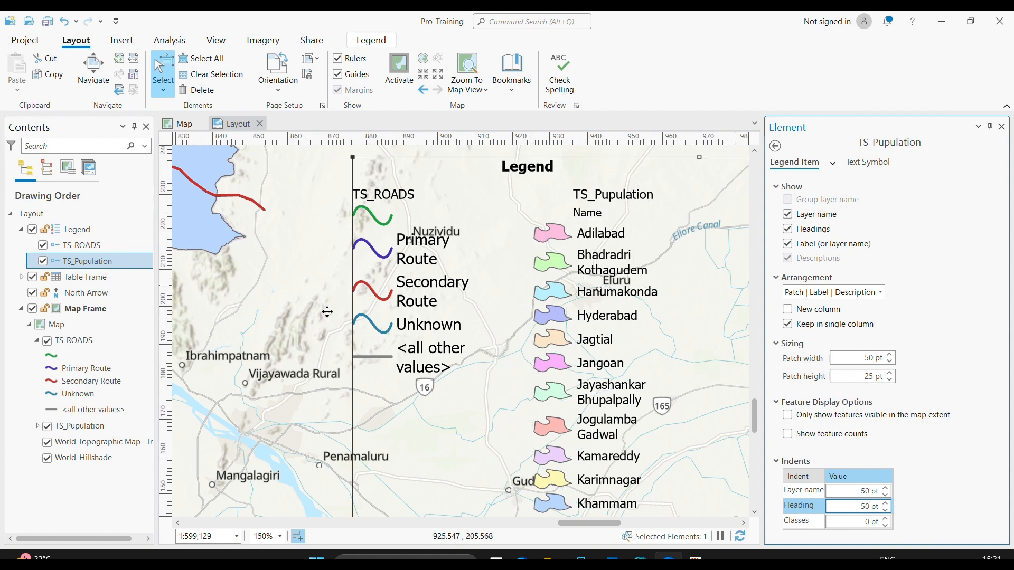
pyautogui.doubleClick(862, 523)
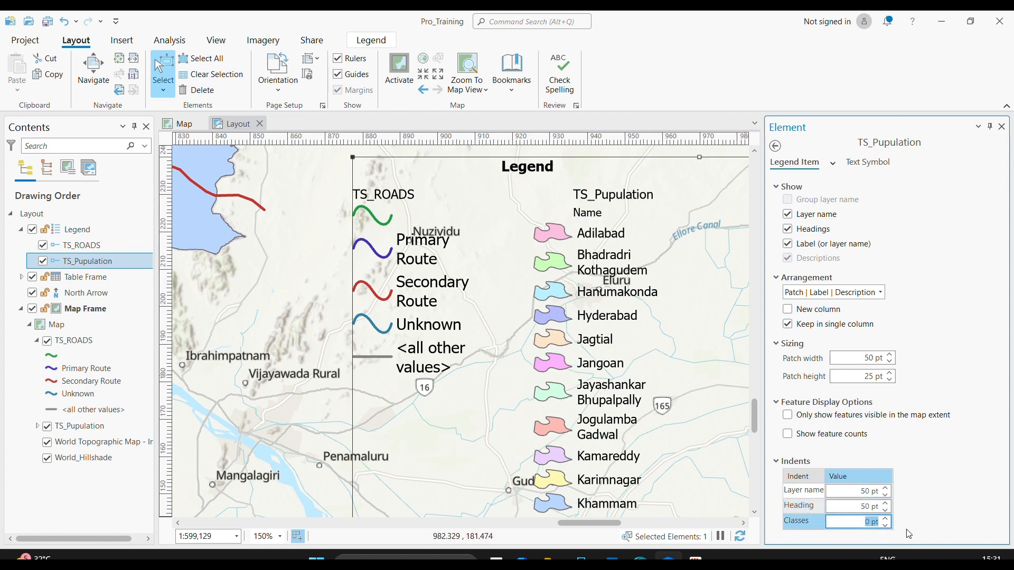
pyautogui.press('Return')
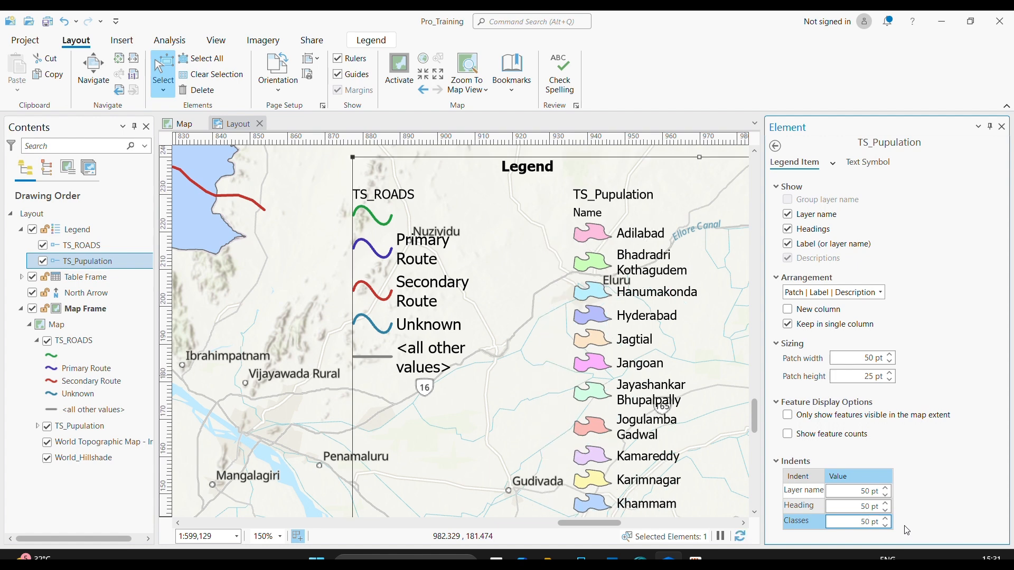
# Show feature counts for the TS_Pupulation legend item, enclosed in curly brackets { and }
pyautogui.click(853, 434)
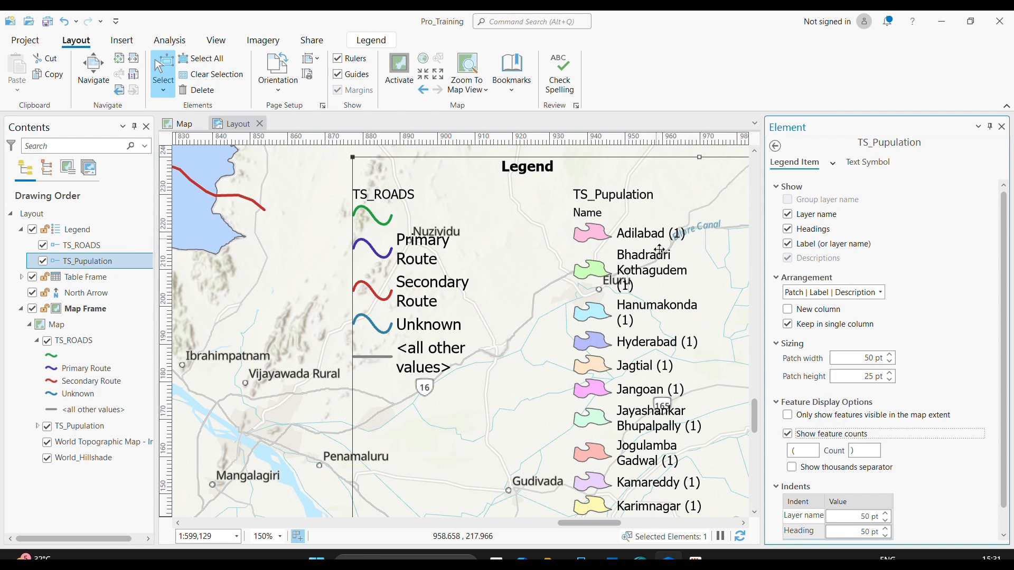
pyautogui.click(816, 450)
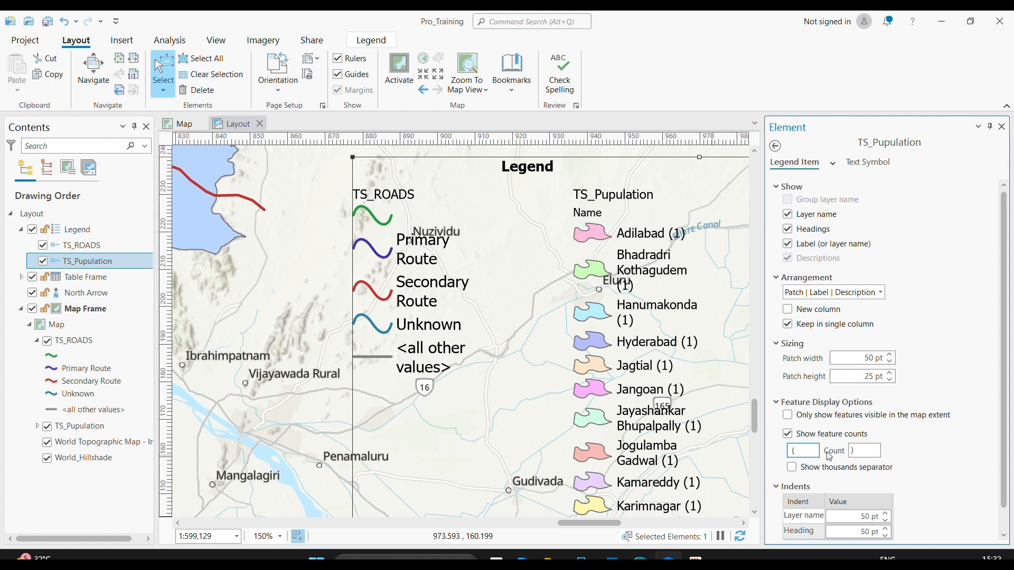
pyautogui.write('{')
pyautogui.click(876, 447)
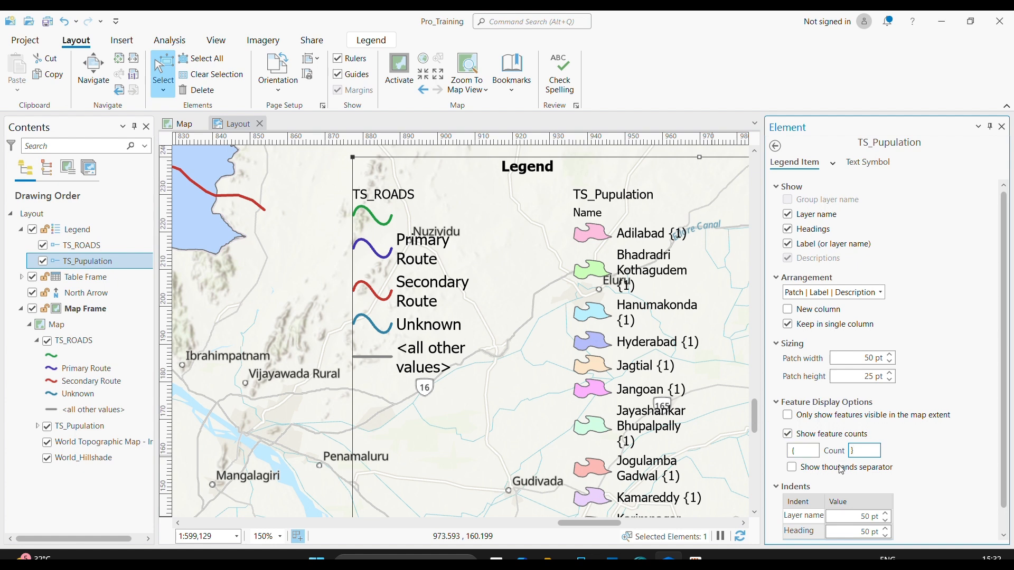
pyautogui.click(806, 449)
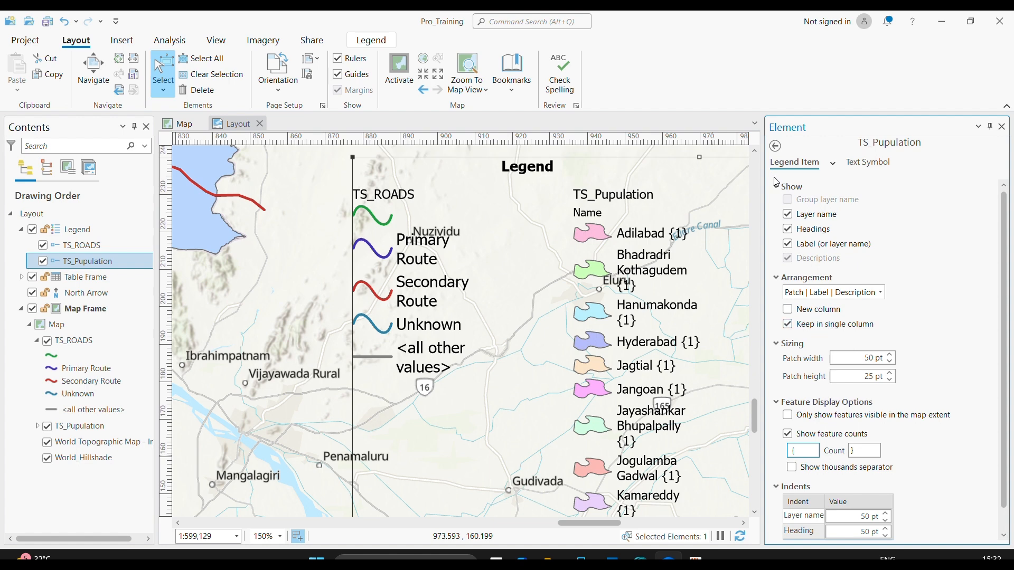
# Return to the whole legend's properties and set the spacing gap between items to 25 pt
pyautogui.click(777, 148)
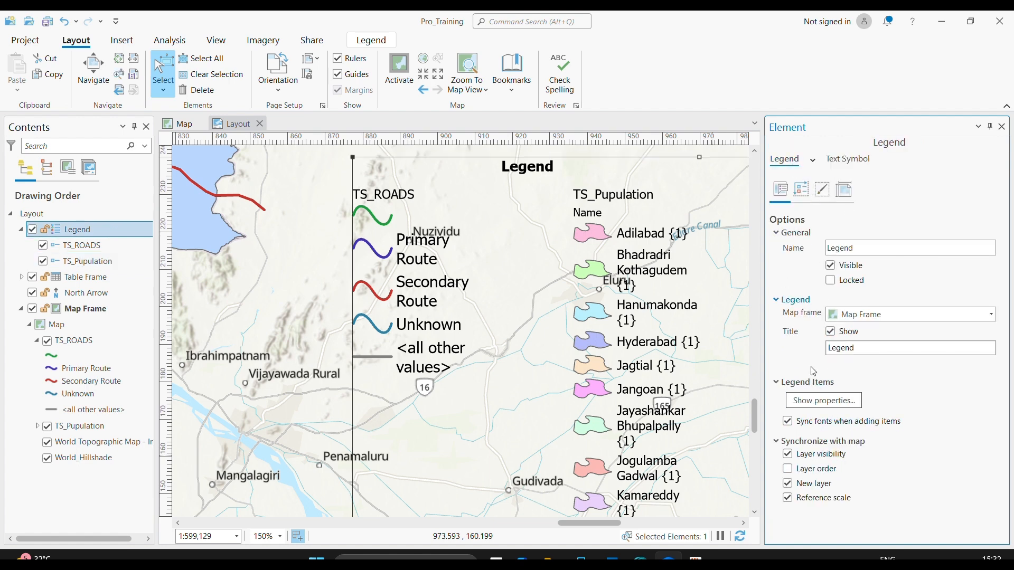
pyautogui.click(806, 193)
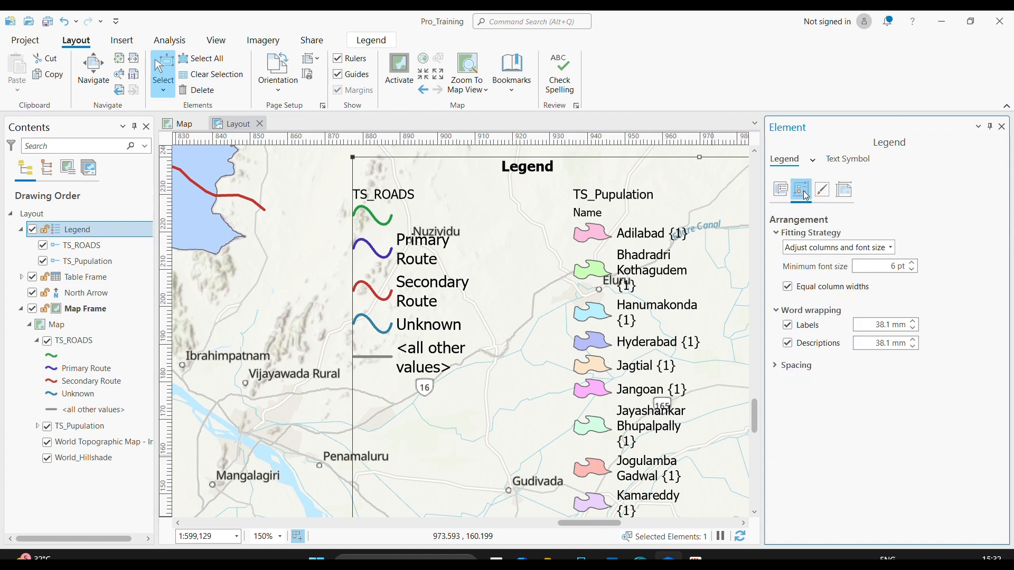
pyautogui.click(812, 367)
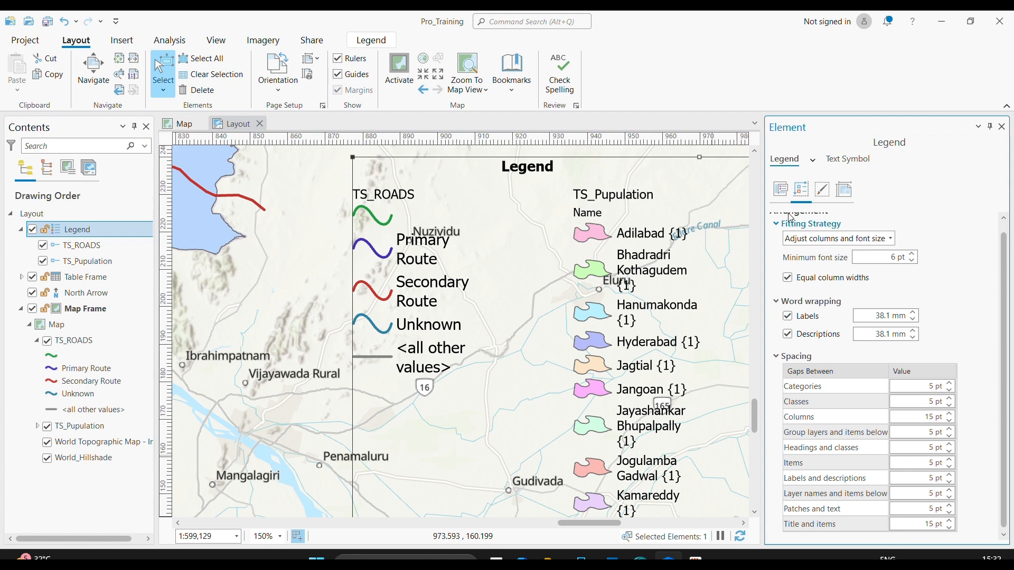
pyautogui.click(99, 233)
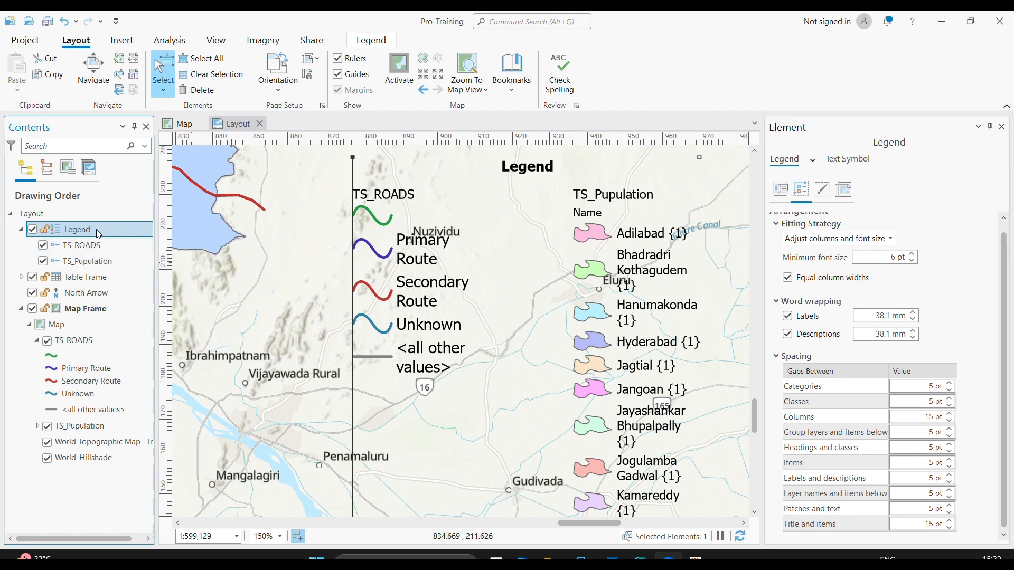
pyautogui.rightClick(99, 233)
pyautogui.click(129, 528)
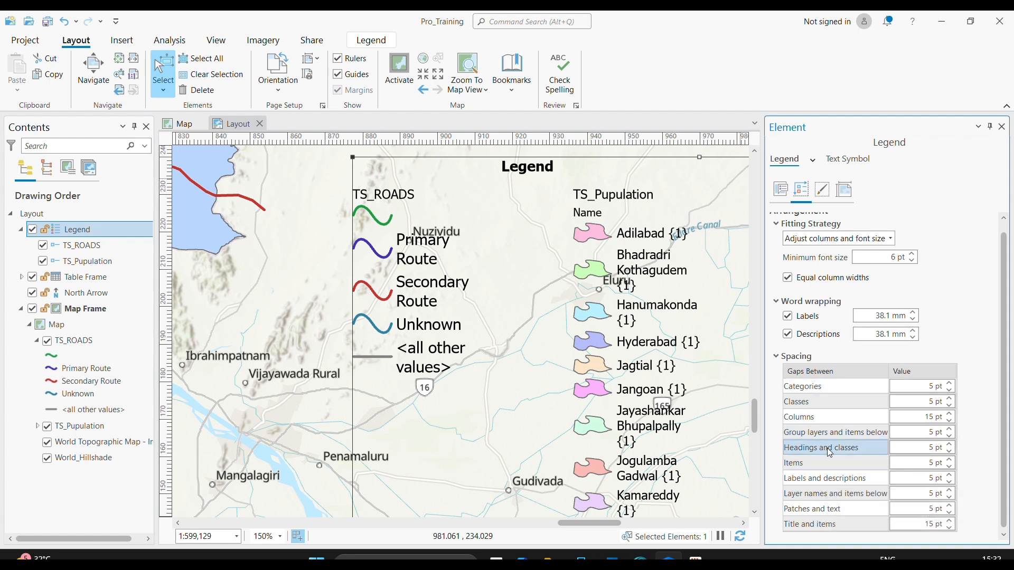
pyautogui.click(922, 464)
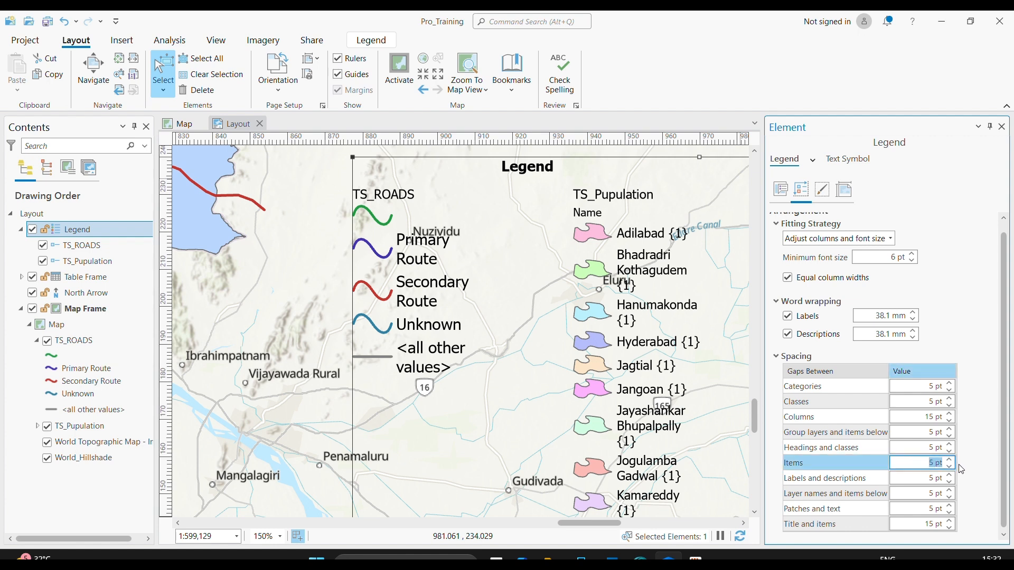
pyautogui.write('25')
pyautogui.press('Return')
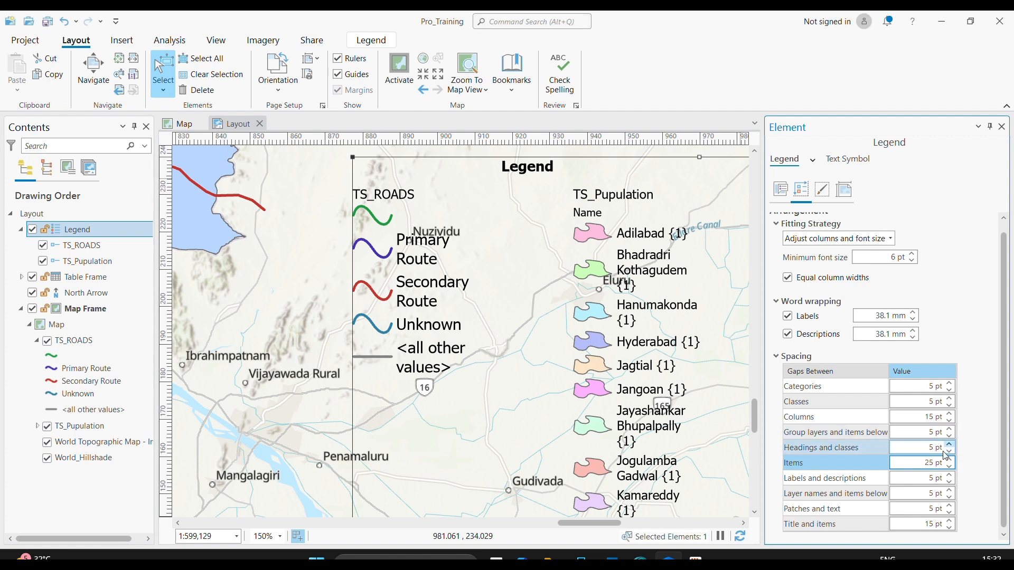
# Set the legend's labels and descriptions gap and its patches and text gap to 25 pt each
pyautogui.click(919, 479)
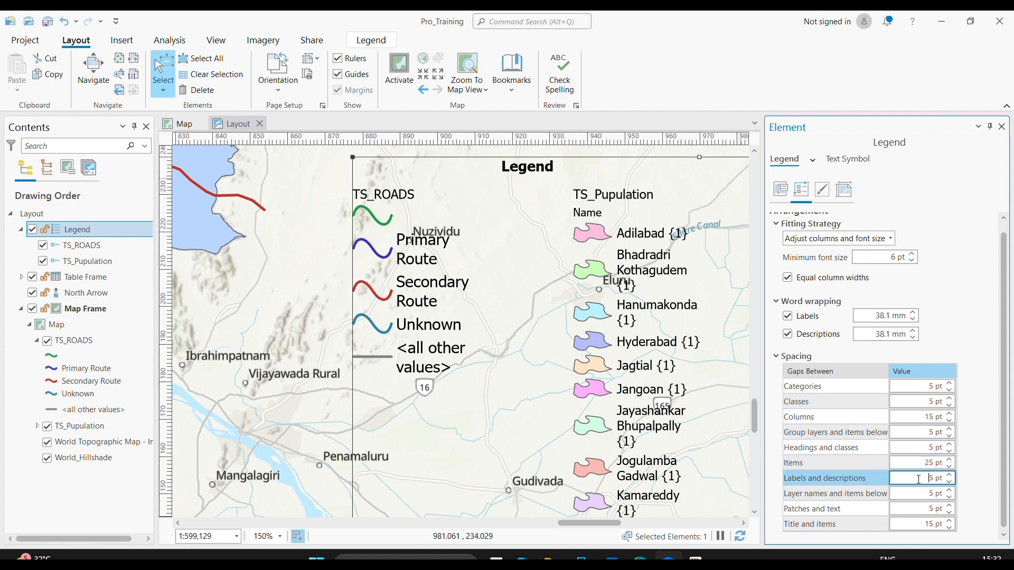
pyautogui.moveTo(932, 479); pyautogui.dragTo(976, 484)
pyautogui.write('25')
pyautogui.press('Return')
pyautogui.click(917, 492)
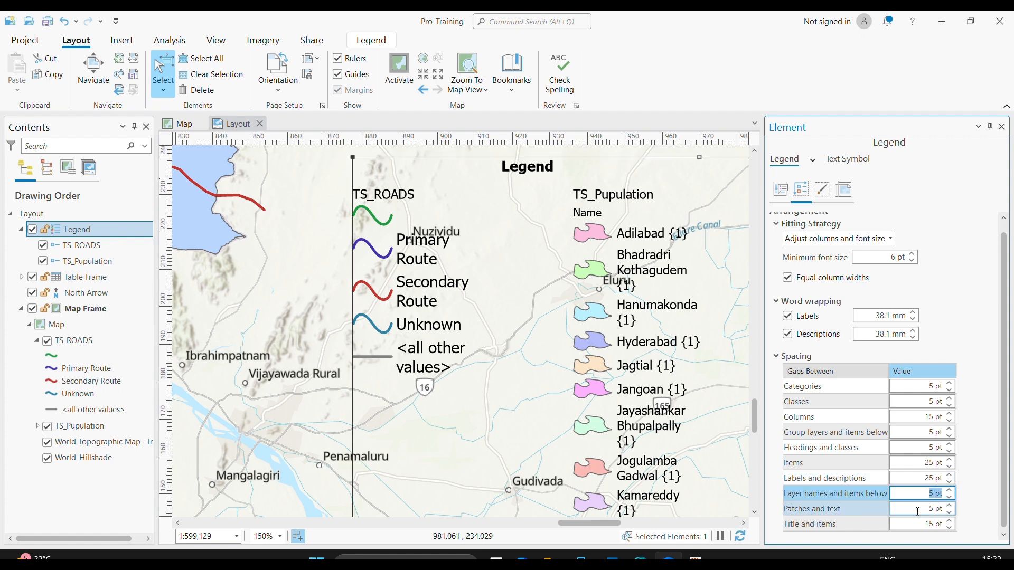
pyautogui.moveTo(932, 509); pyautogui.dragTo(971, 509)
pyautogui.write('2')
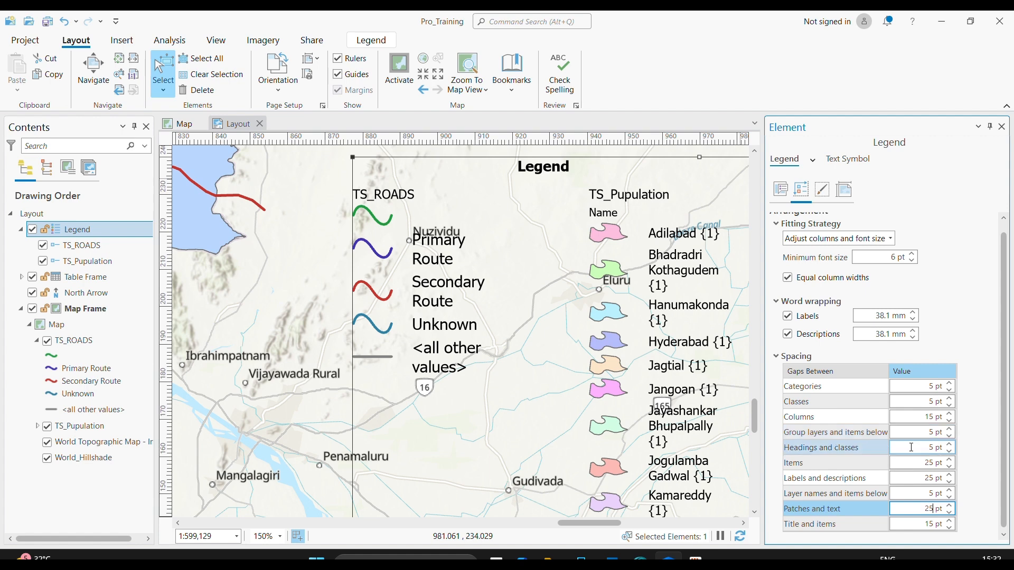
# Try a 25 pt gap between the legend's headings and classes, and set it back to 5 pt
pyautogui.click(894, 452)
pyautogui.write('2')
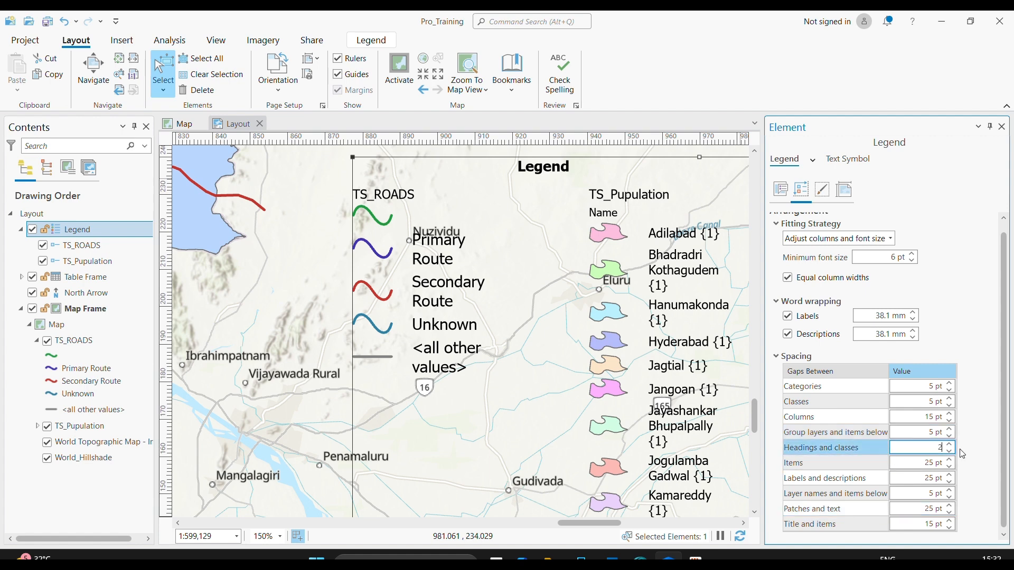
pyautogui.write('5')
pyautogui.press('Return')
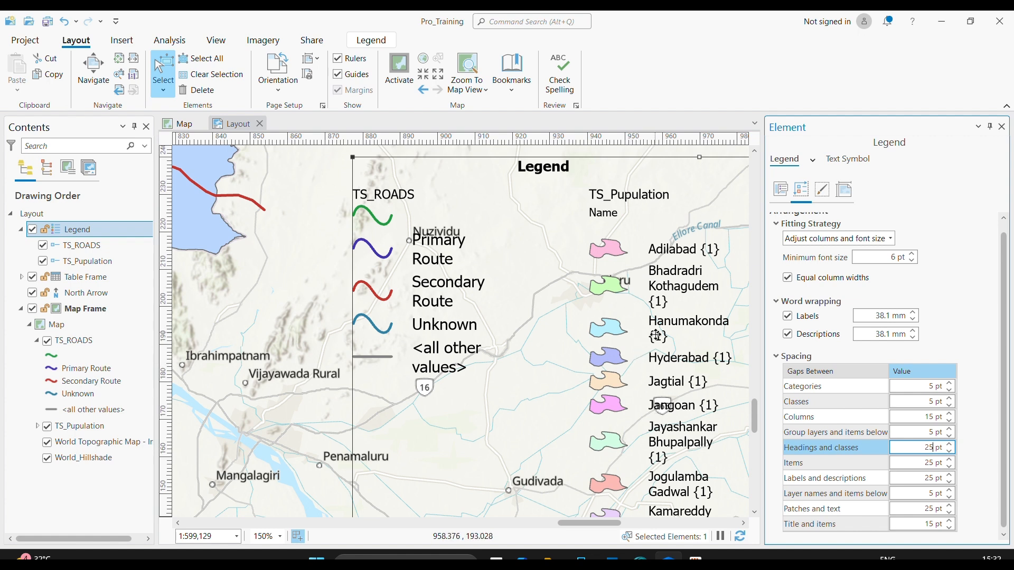
pyautogui.moveTo(925, 448); pyautogui.dragTo(950, 459)
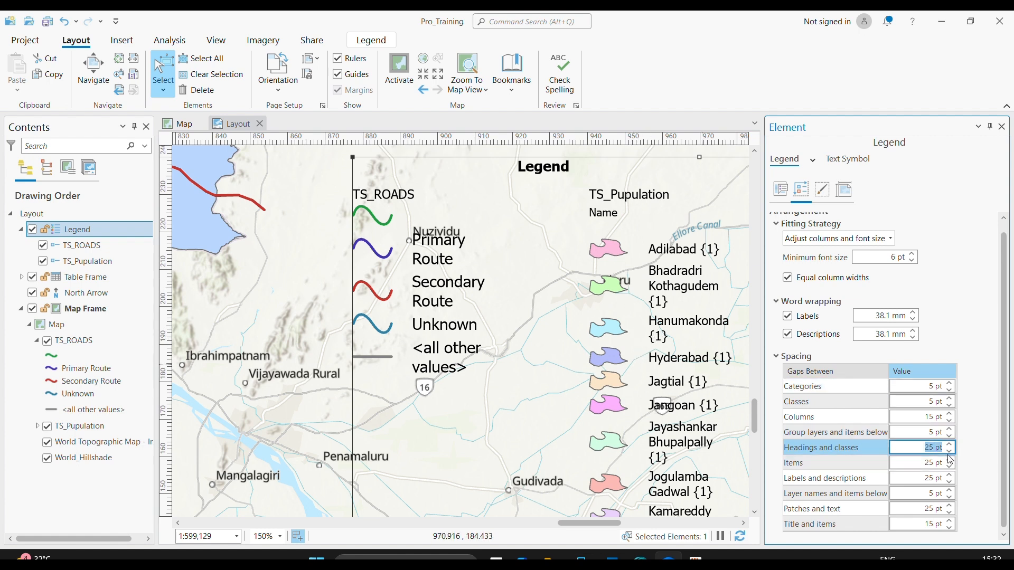
pyautogui.write('5')
pyautogui.press('Return')
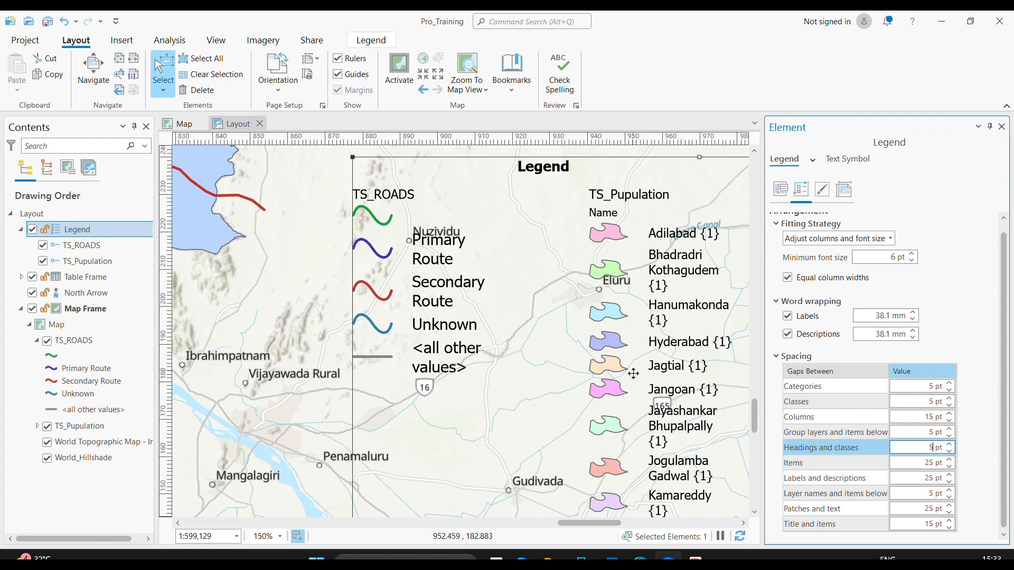
# Give the legend an orange-red border
pyautogui.scroll(-2, 642, 344)
pyautogui.scroll(-3, 642, 344)
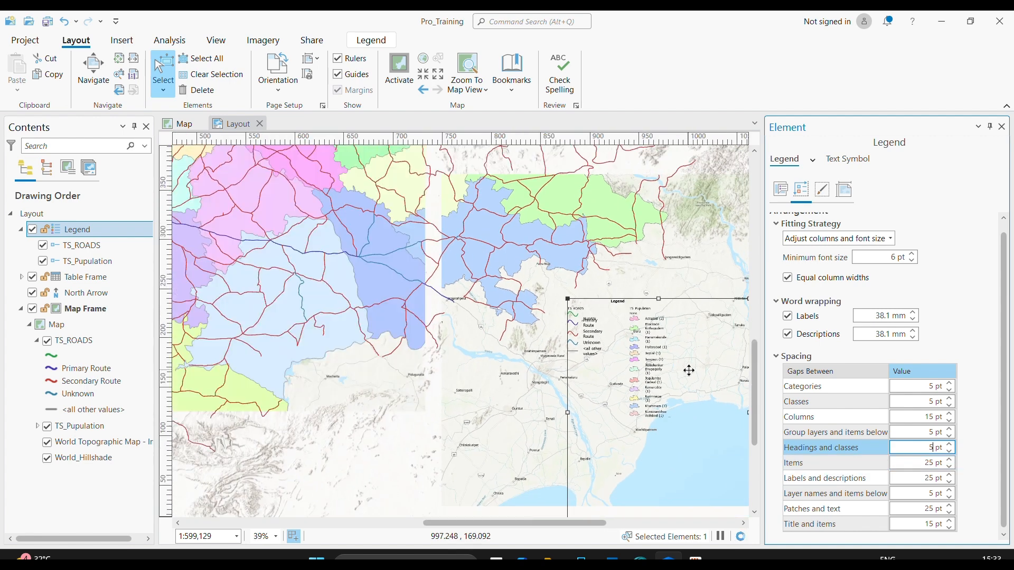
pyautogui.click(822, 190)
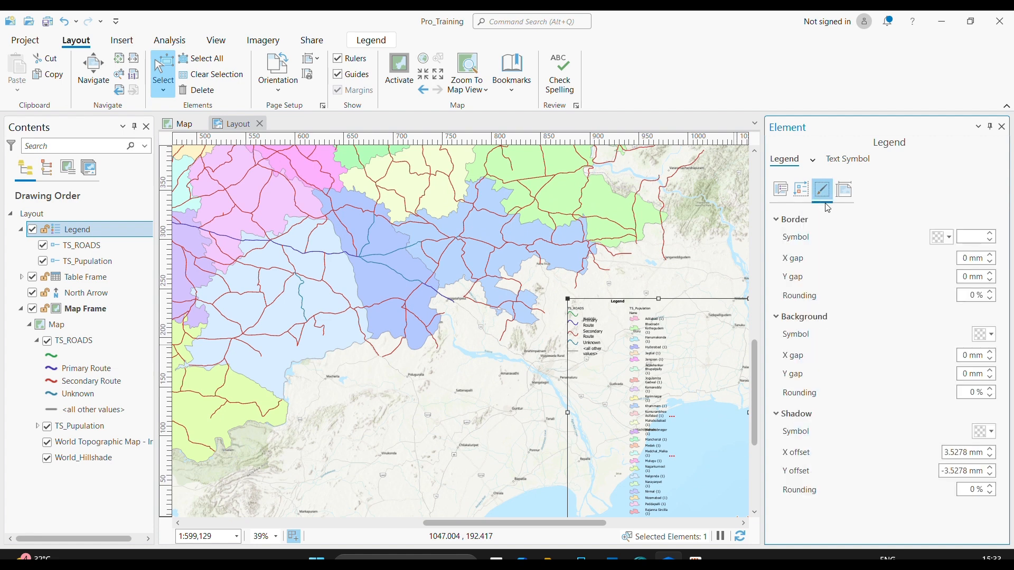
pyautogui.click(948, 239)
pyautogui.click(850, 351)
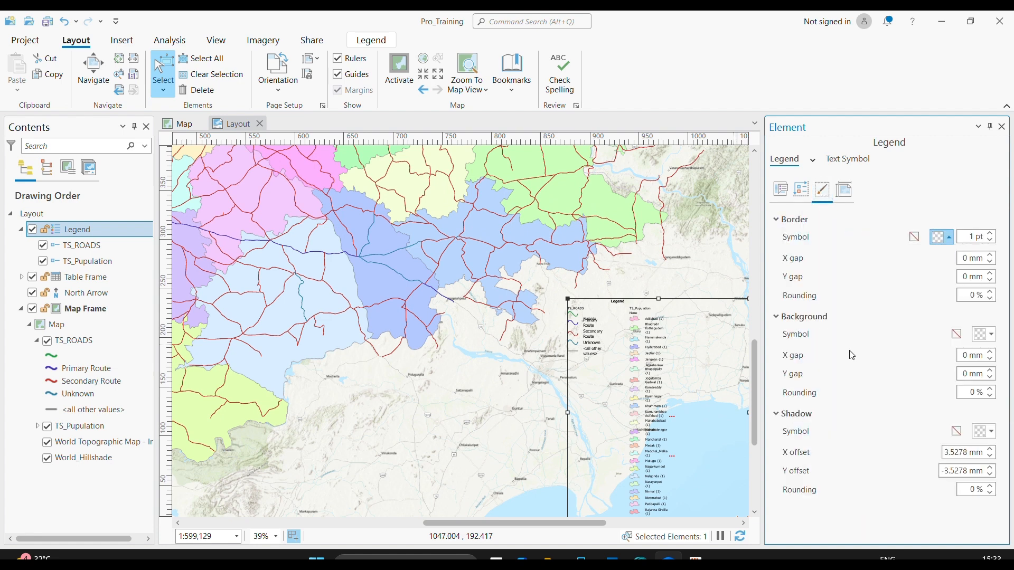
pyautogui.click(940, 237)
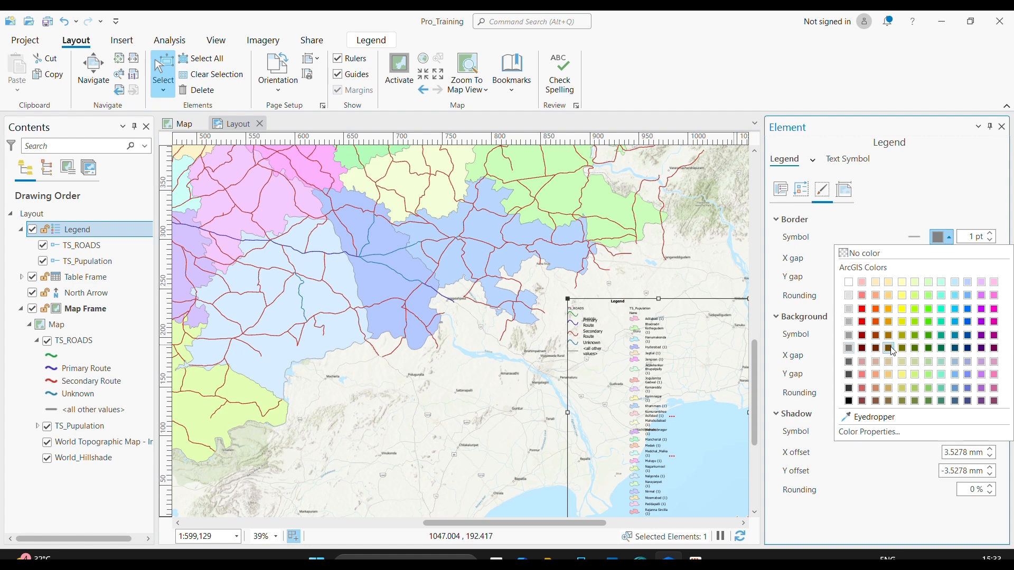
pyautogui.click(875, 322)
# Set the border width of the map frame and of the legend to 3 pt each
pyautogui.click(473, 437)
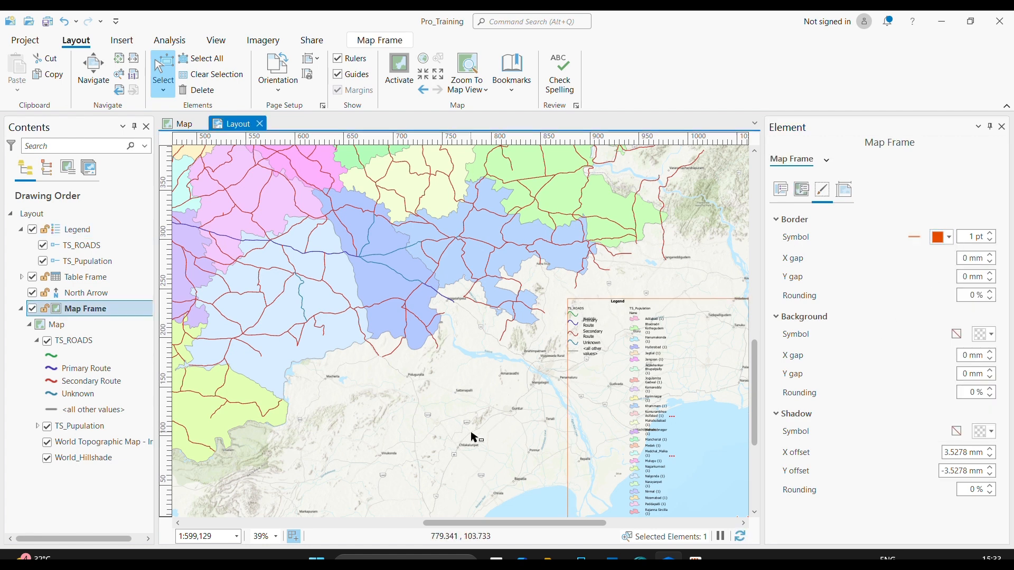
pyautogui.click(991, 234)
pyautogui.click(990, 234)
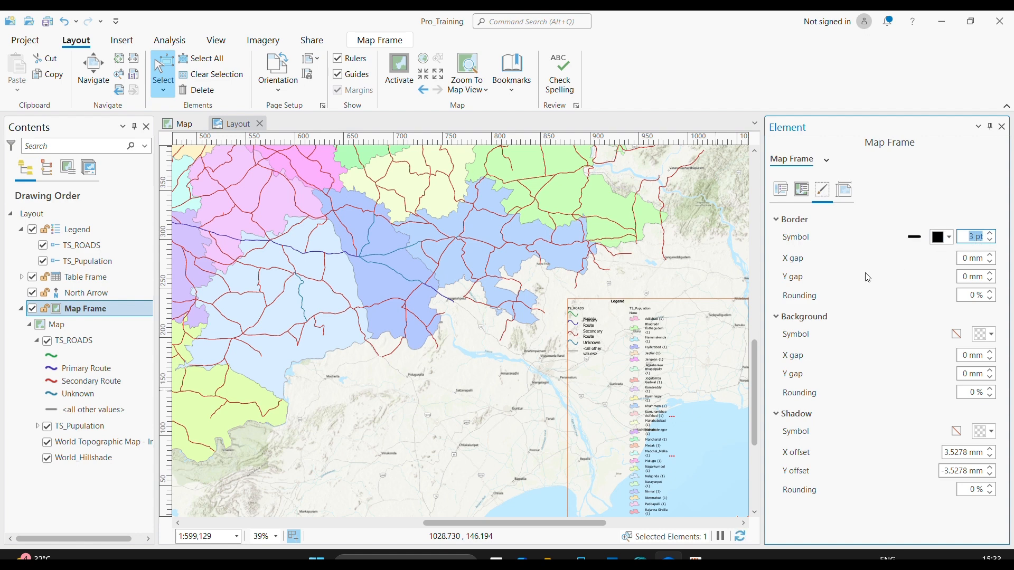
pyautogui.moveTo(657, 328); pyautogui.dragTo(404, 265)
pyautogui.click(431, 308)
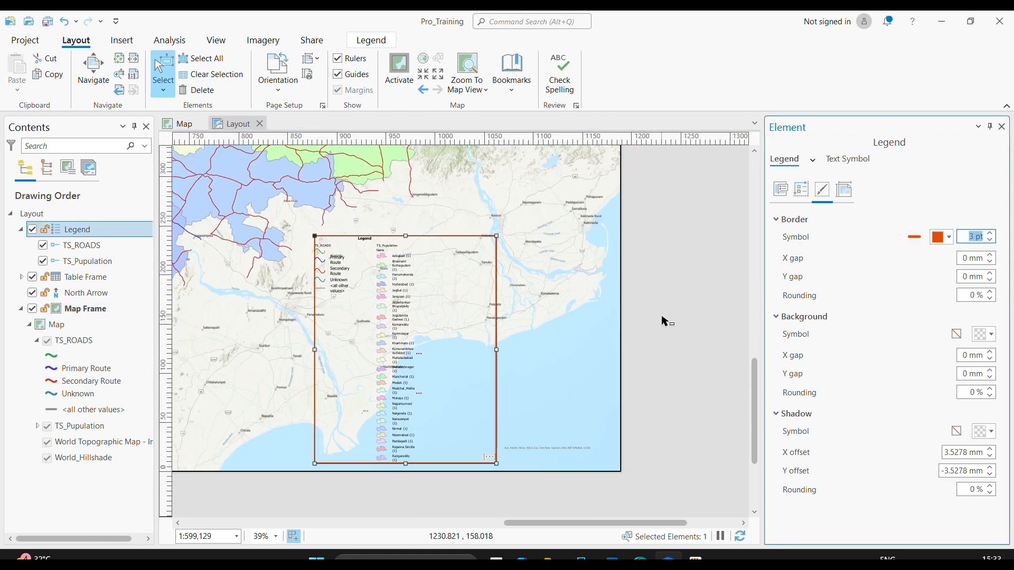
# Review the selected legend's placement, general options and arrangement settings, including its fitting strategy and word wrapping
pyautogui.click(645, 323)
pyautogui.click(488, 313)
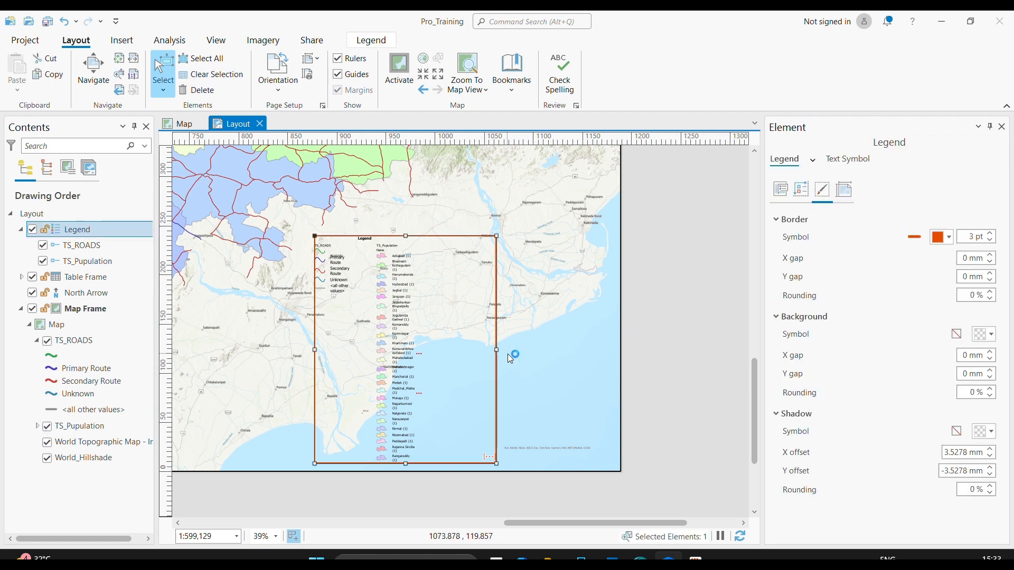
pyautogui.click(843, 191)
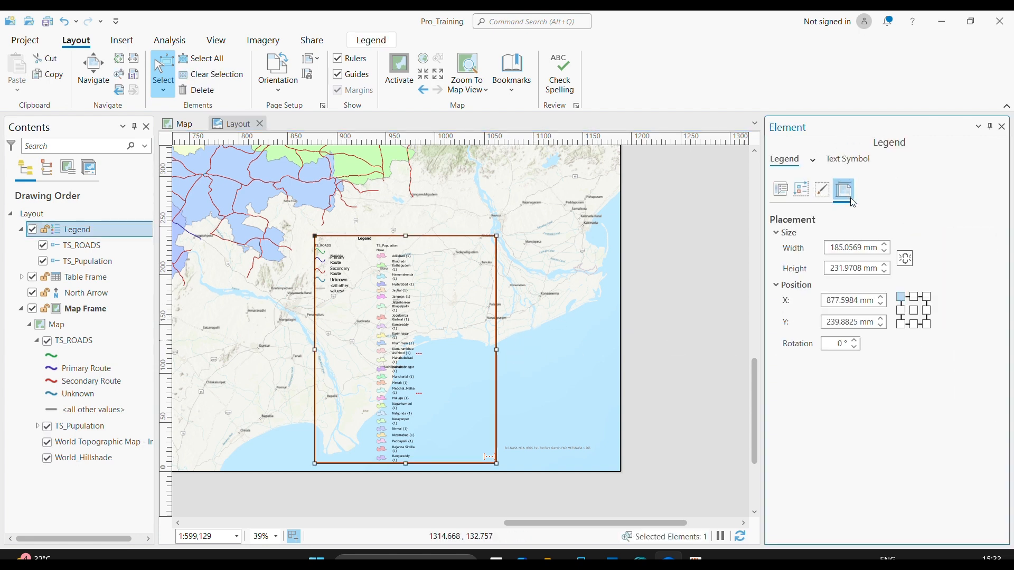
pyautogui.click(801, 190)
pyautogui.click(822, 191)
pyautogui.click(789, 191)
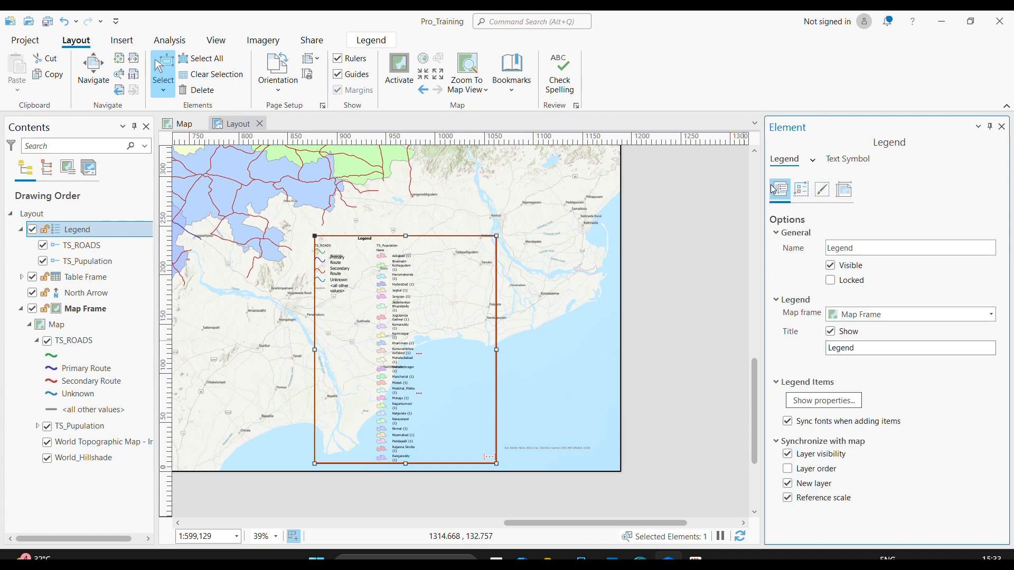
pyautogui.click(809, 187)
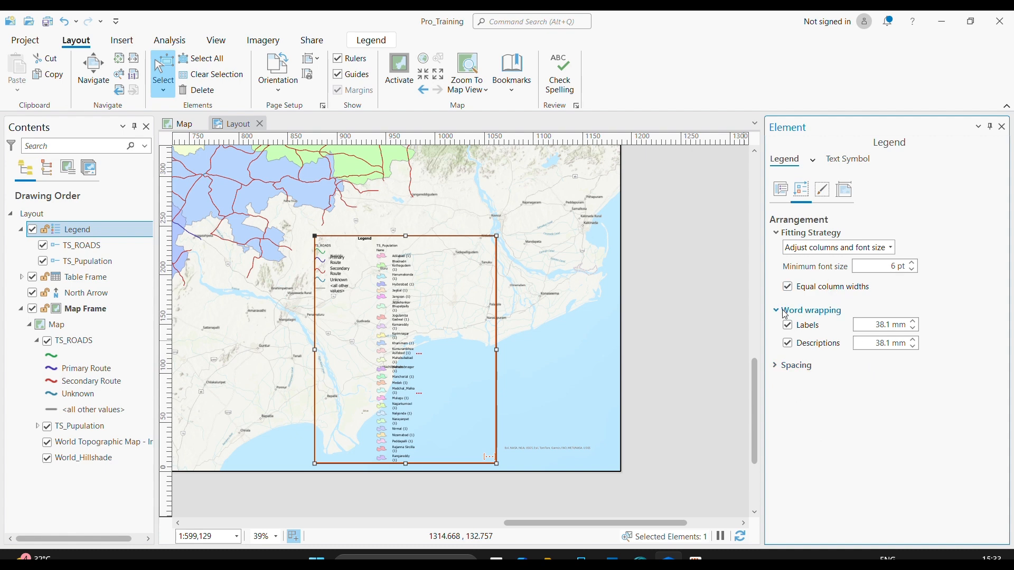
# Deselect the legend and examine its entries up close and its look within the whole page layout
pyautogui.click(660, 403)
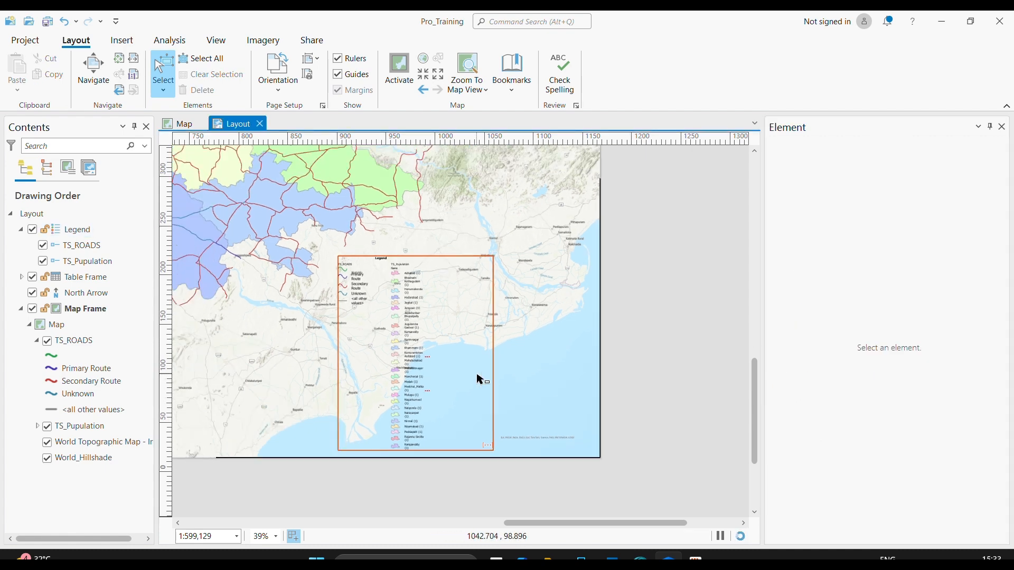
pyautogui.scroll(-5, 481, 381)
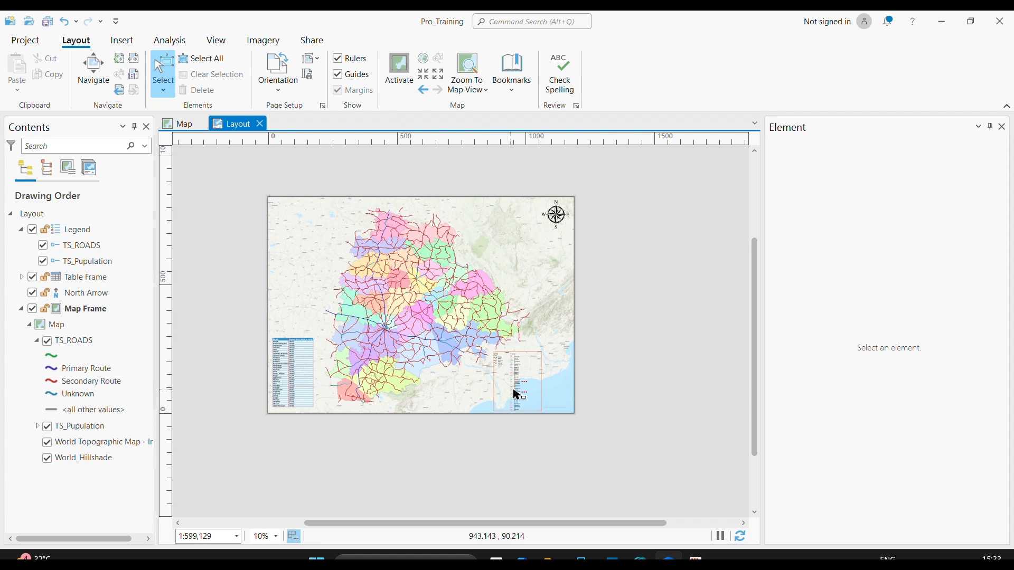
pyautogui.scroll(3, 515, 394)
pyautogui.scroll(3, 515, 393)
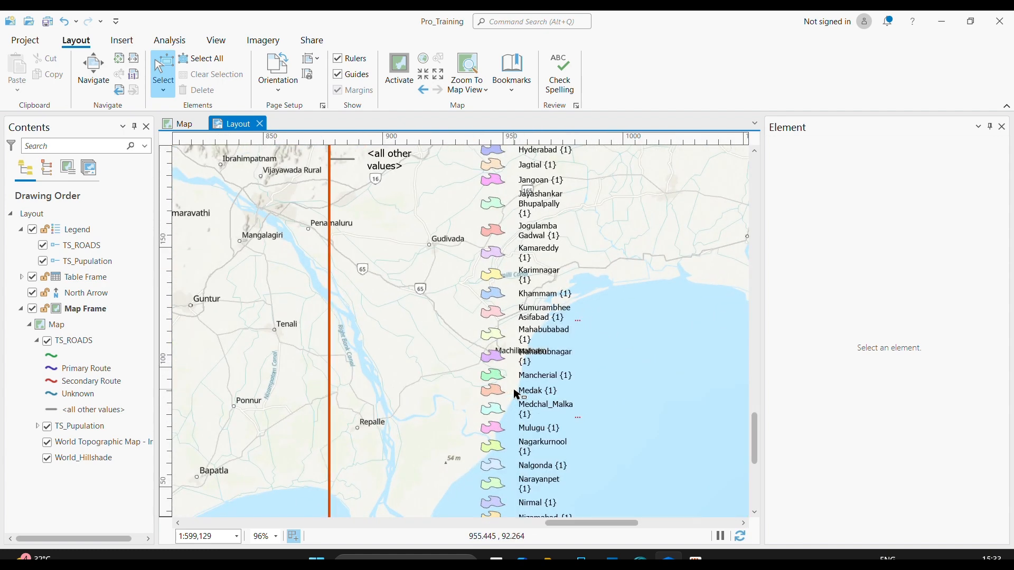
pyautogui.scroll(-6, 517, 394)
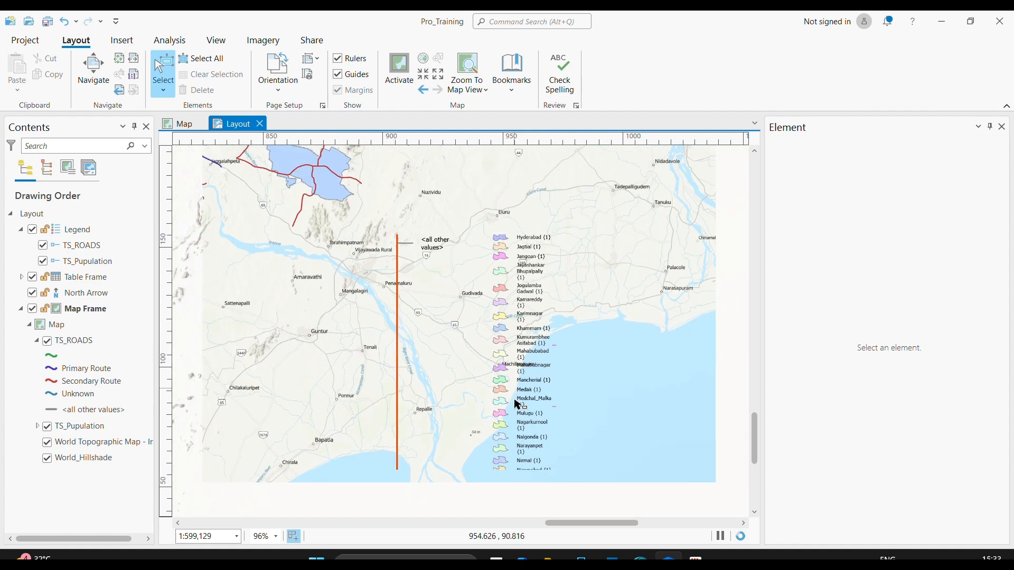
pyautogui.scroll(1, 396, 305)
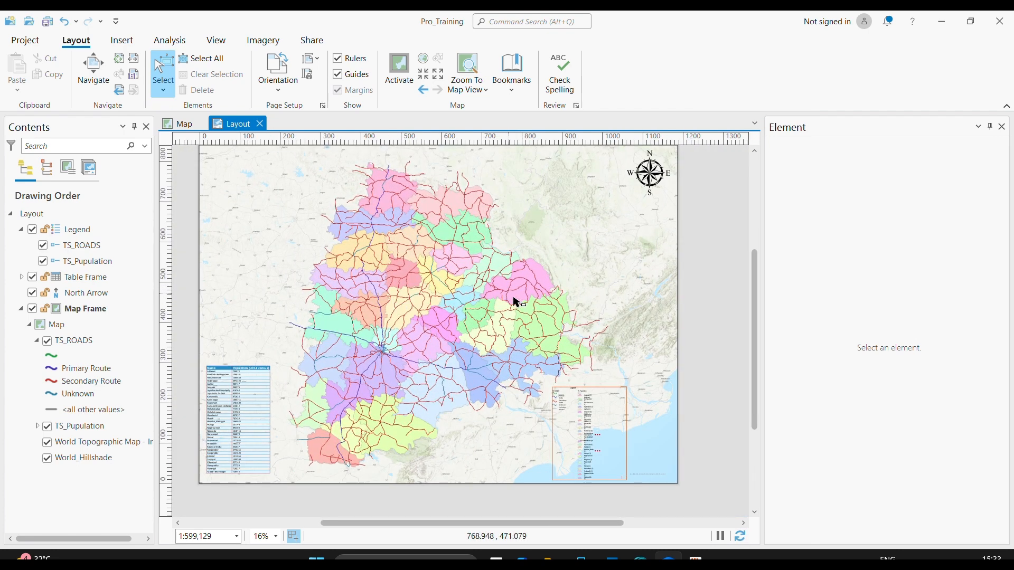